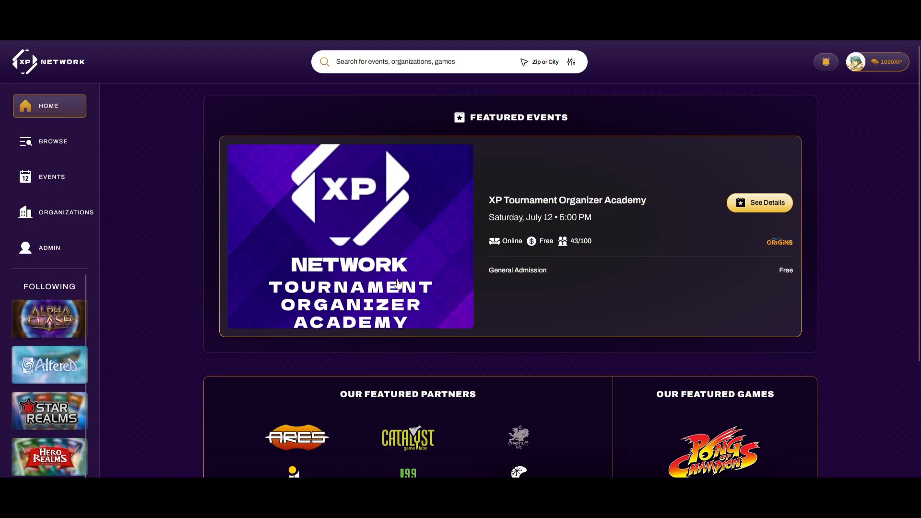
Browse the featured event's details page, then return to the home page
left_click(425, 233)
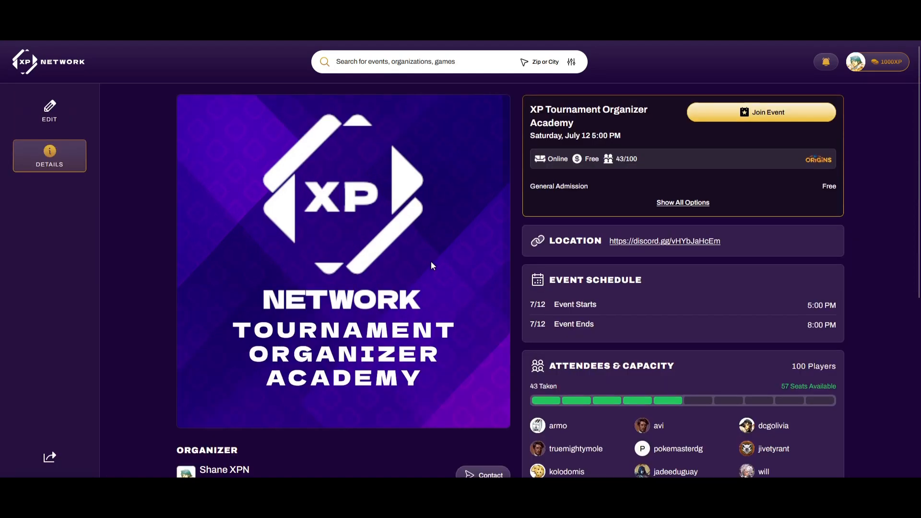
scroll(436, 264, "down", 2)
scroll(447, 270, "down", 3)
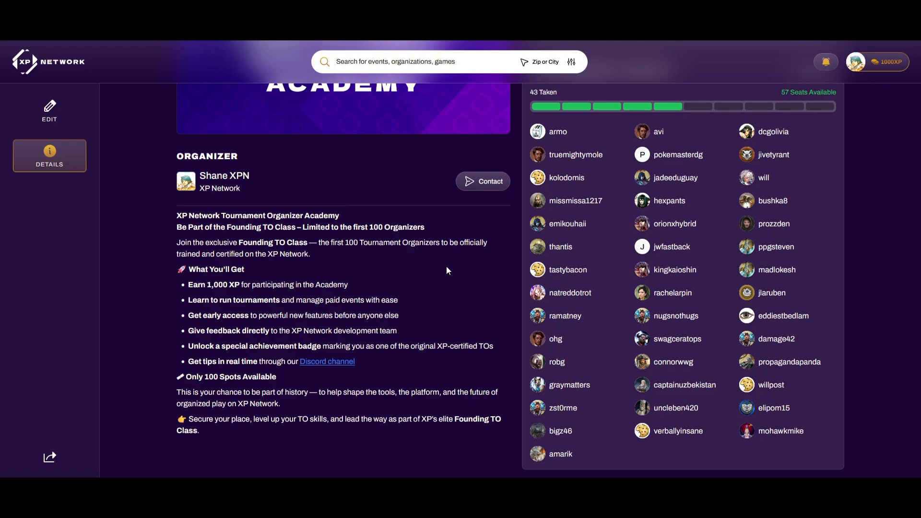
scroll(496, 303, "up", 6)
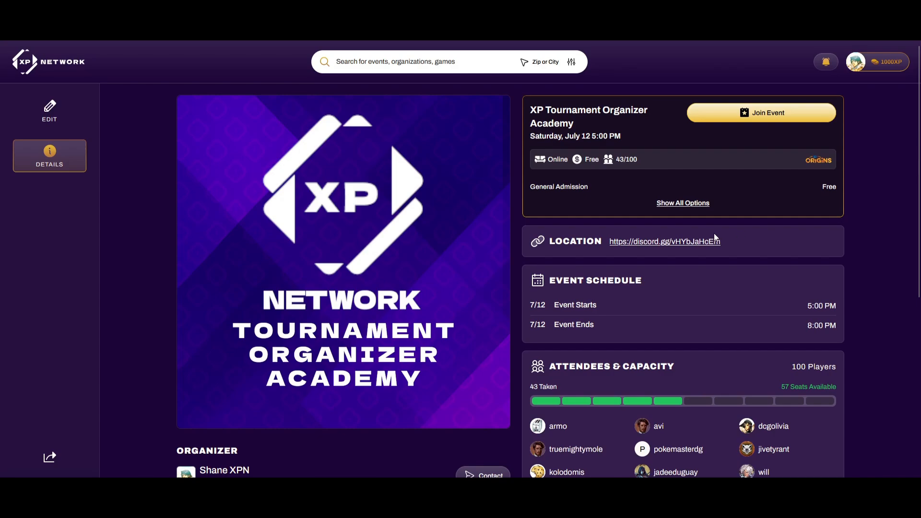
left_click(50, 66)
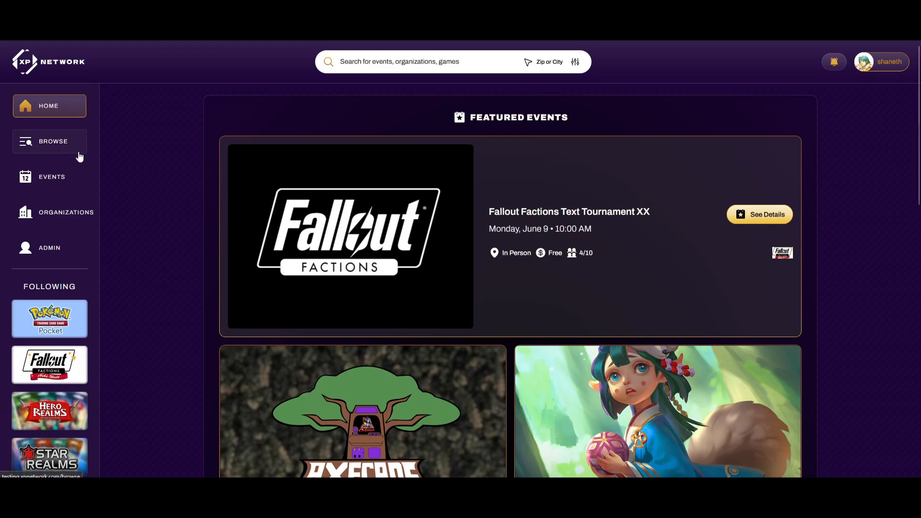
Go to Events, review the Payments page, and return to the new-event form
left_click(56, 185)
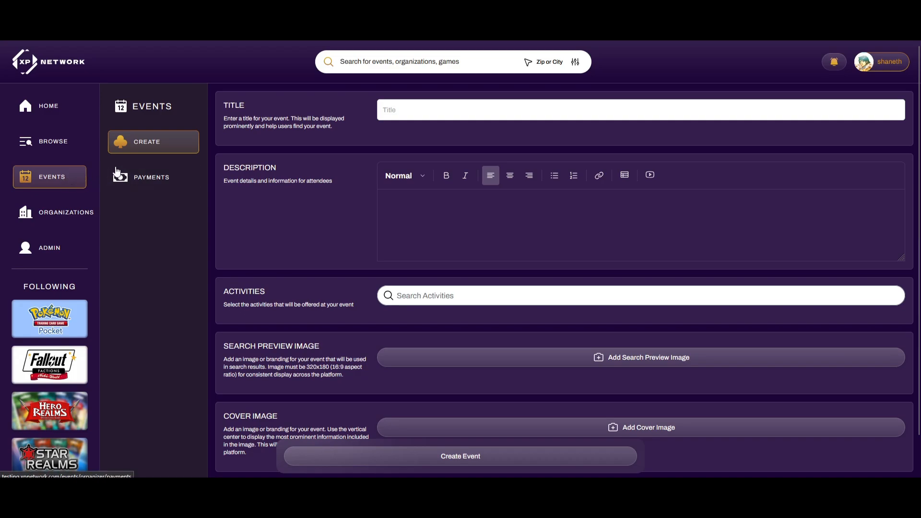
left_click(153, 182)
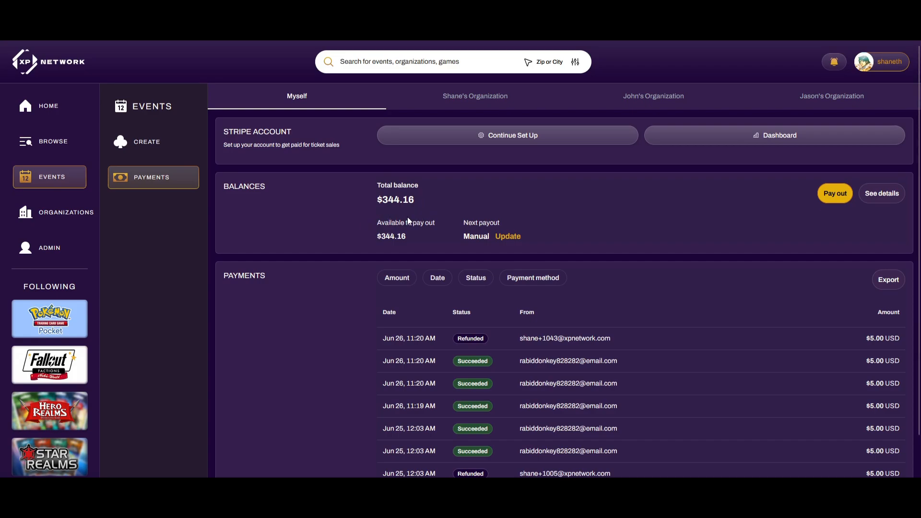
left_click(175, 141)
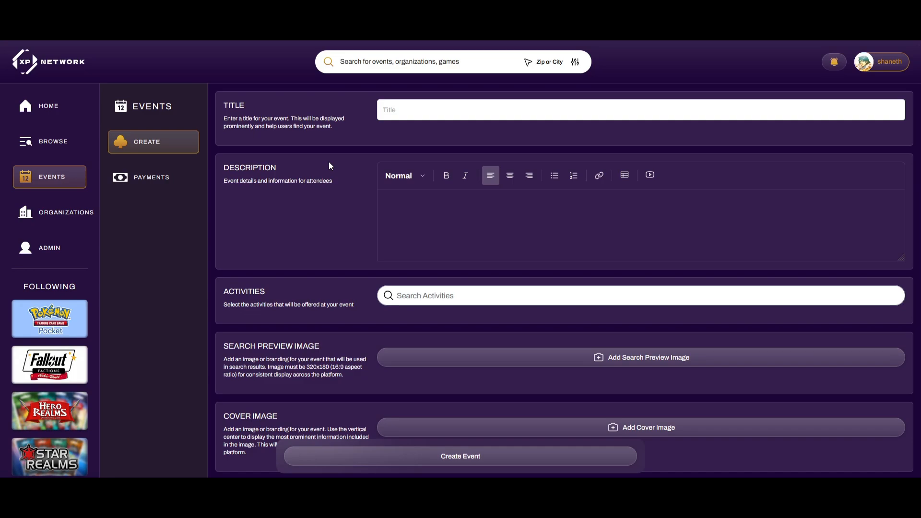
Title the event 'Star Realms TO Demo' and describe it: TO Academy demo, Format: Swiss, Entry Fee: $5
left_click(444, 109)
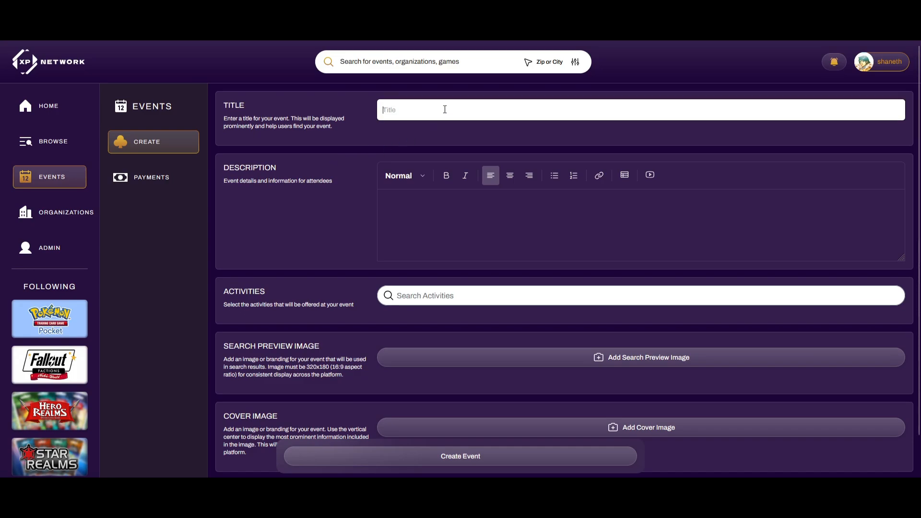
type("S")
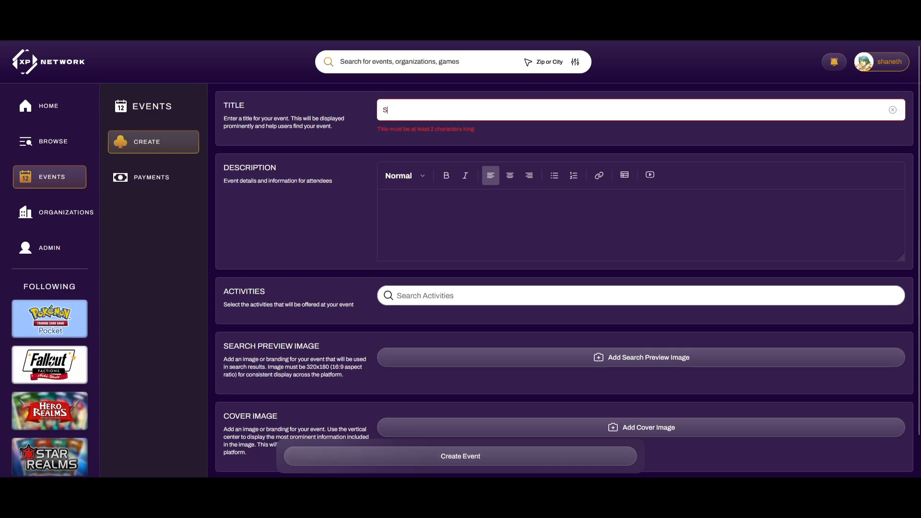
type("tar Realms TO Demo")
left_click(478, 214)
type("Demo event for the ")
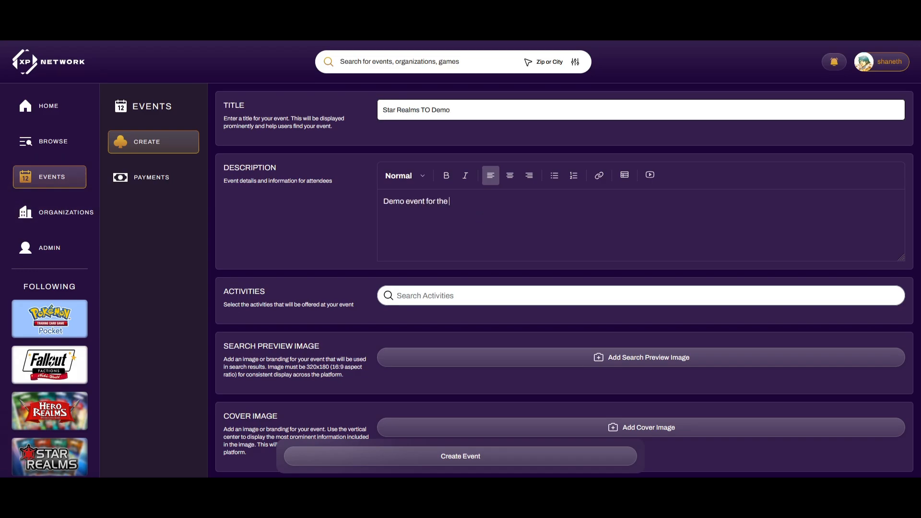
type("X P TO Aca")
type("demy!")
type("Format:L")
key("BackSpace")
type("Swiss")
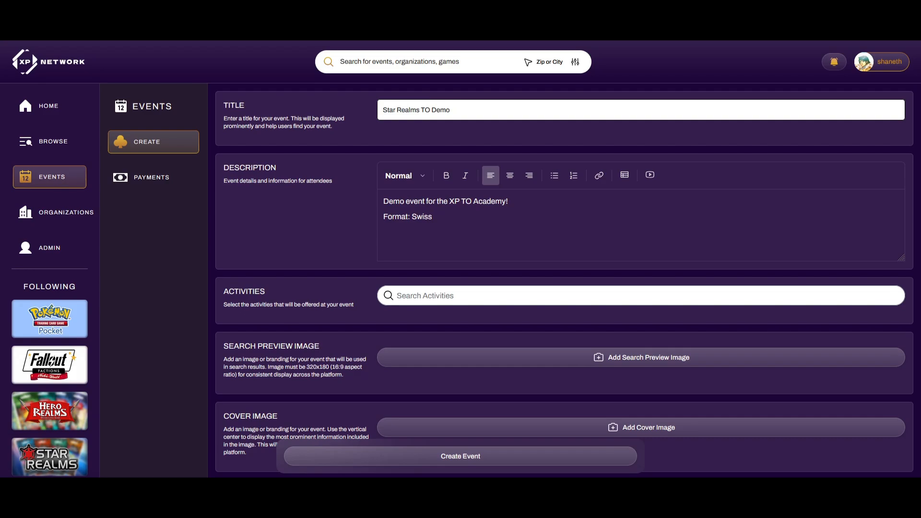
key("Return")
type("Entry Fee: $5")
left_click(625, 175)
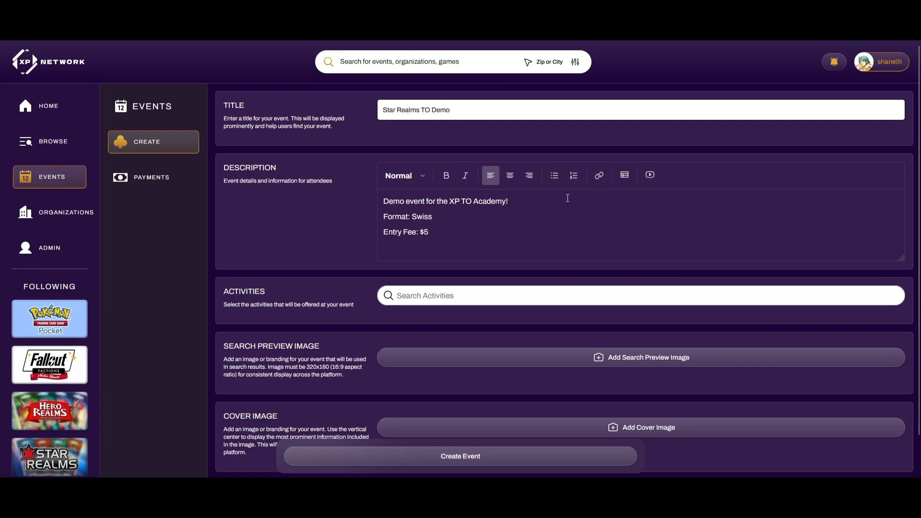
scroll(506, 210, "down", 1)
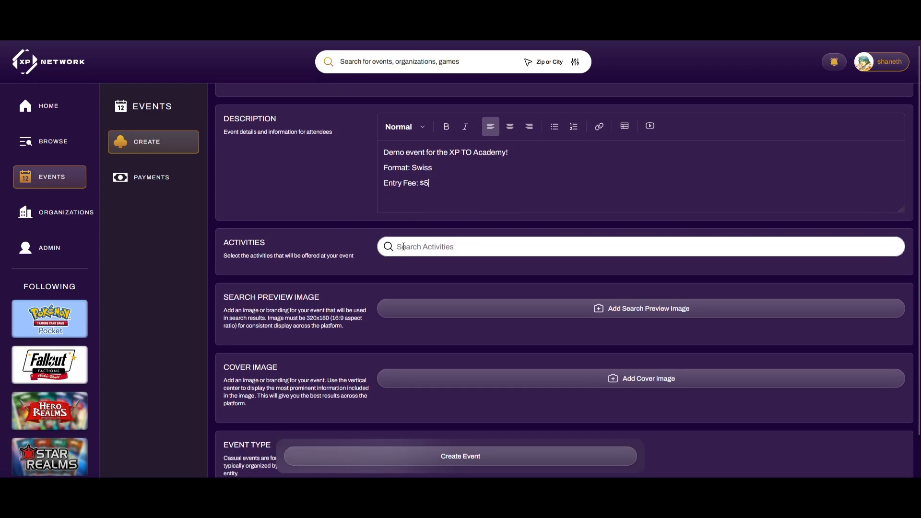
Search activities for 'Star Realm' and add Star Realms to the event
left_click(433, 244)
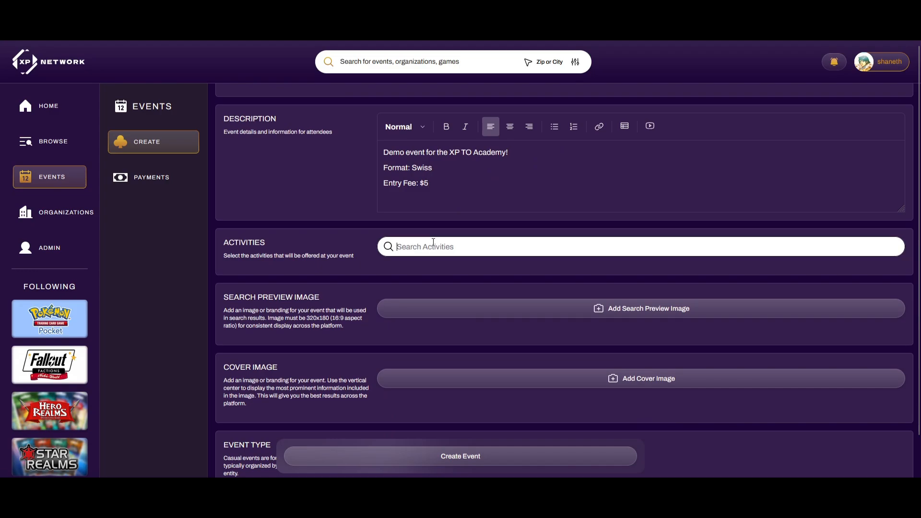
type("Star Realm")
left_click(441, 296)
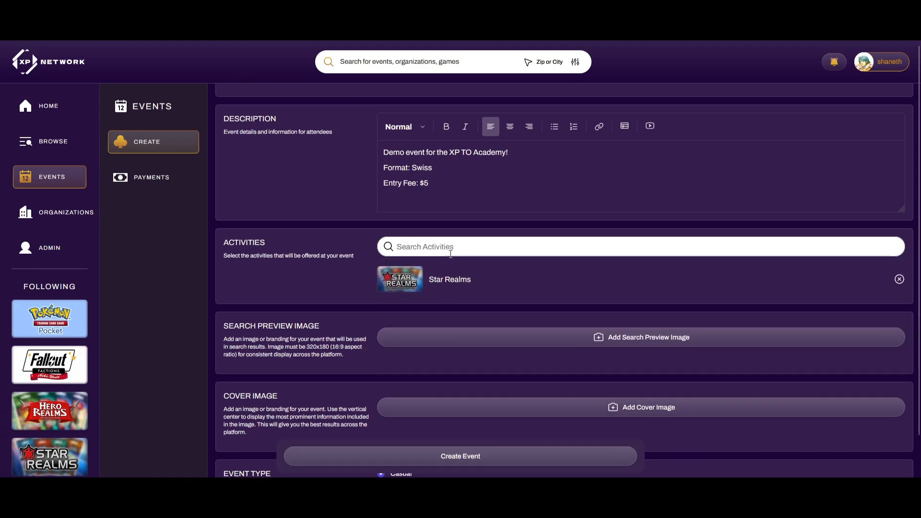
scroll(464, 238, "down", 1)
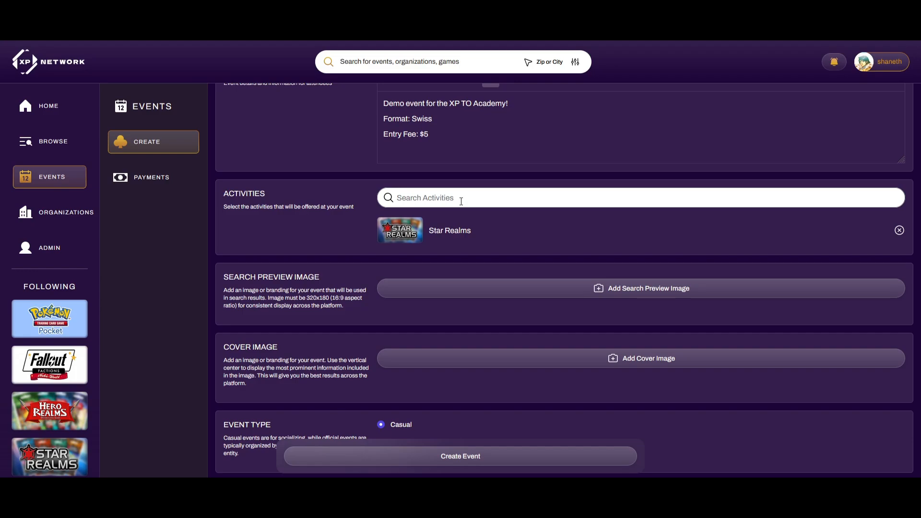
scroll(461, 201, "down", 3)
scroll(455, 196, "up", 1)
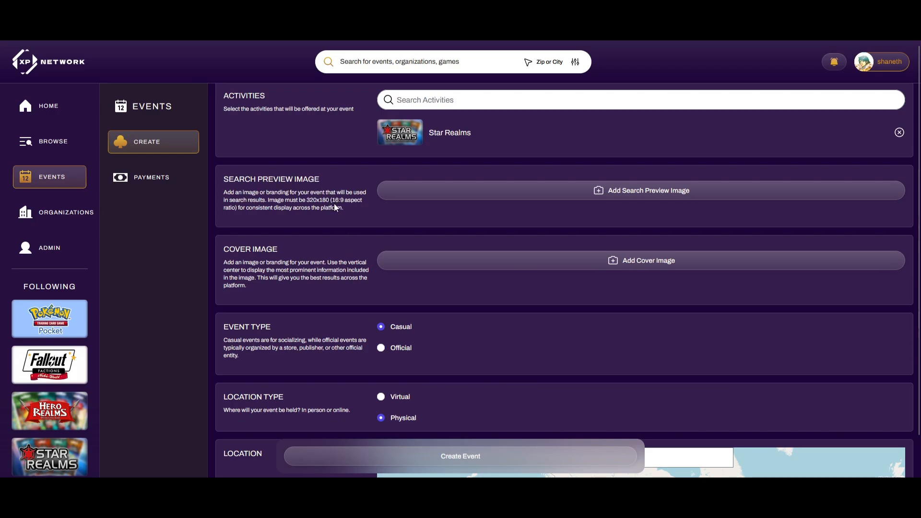
Add the Star Realms Legend Series image as the search preview, cropped to cover the logo
left_click(468, 198)
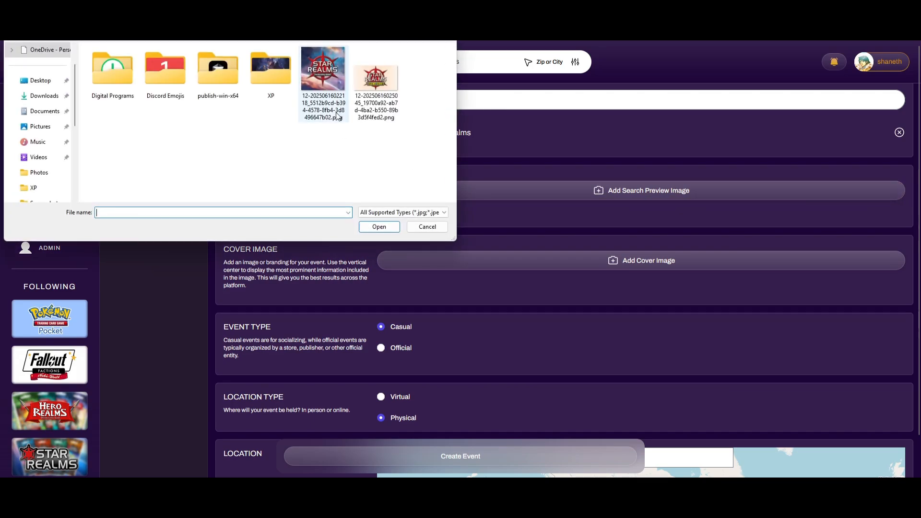
double_click(376, 96)
left_click_drag(482, 256, 467, 247)
left_click_drag(531, 295, 551, 305)
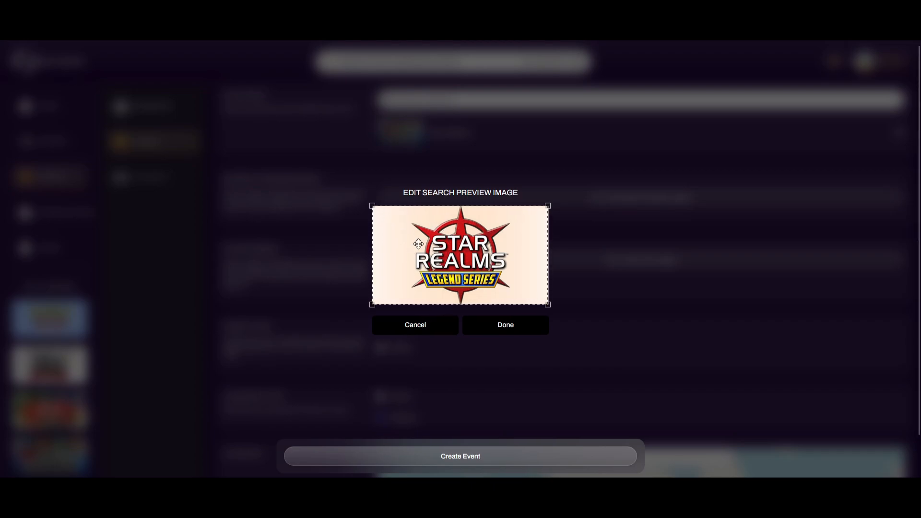
left_click(489, 326)
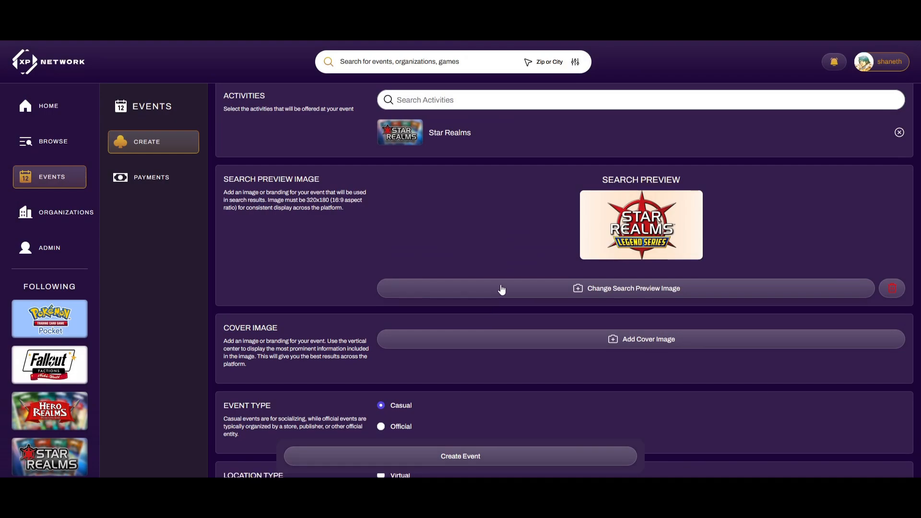
scroll(501, 288, "down", 1)
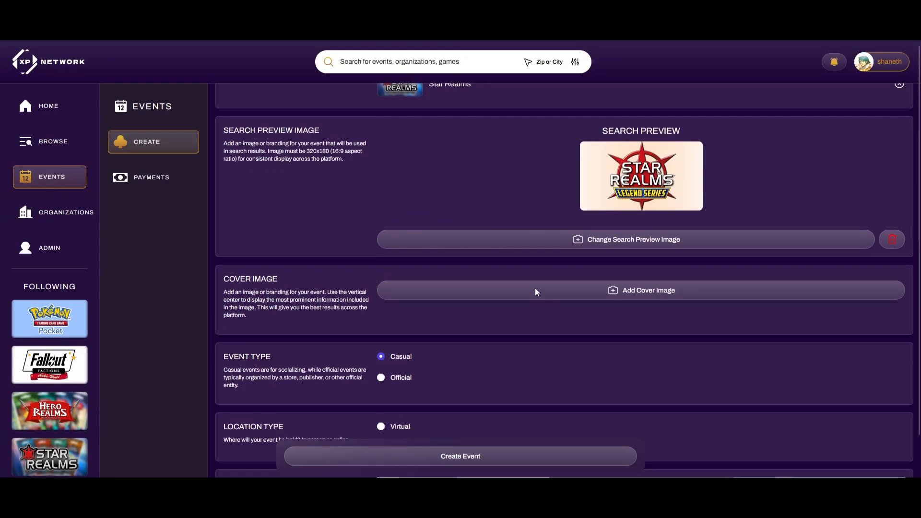
Add the Star Realms image as the event cover, with a slightly smaller crop
left_click(535, 288)
double_click(325, 72)
left_click_drag(548, 342, 535, 330)
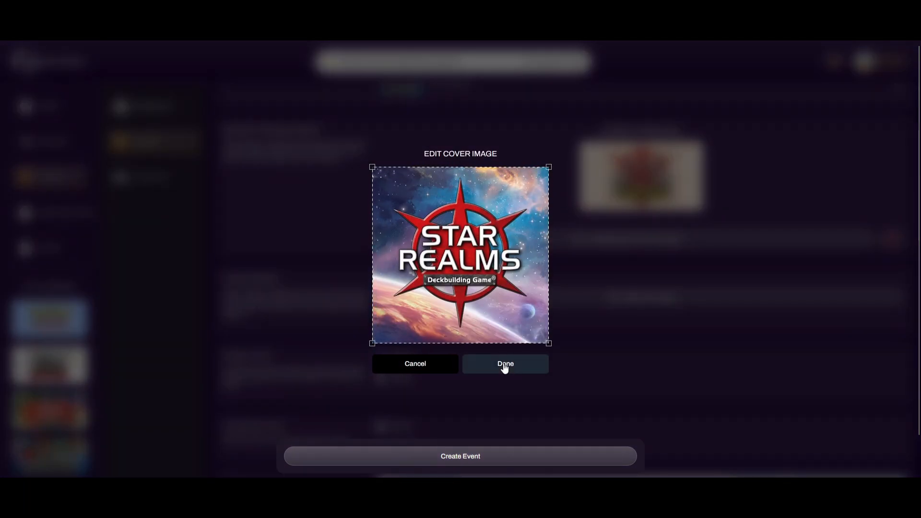
left_click(505, 368)
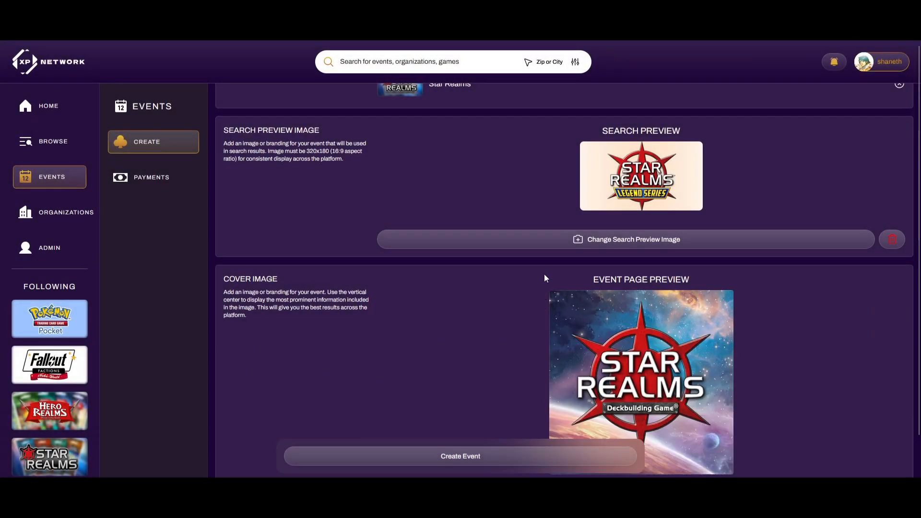
scroll(537, 258, "down", 4)
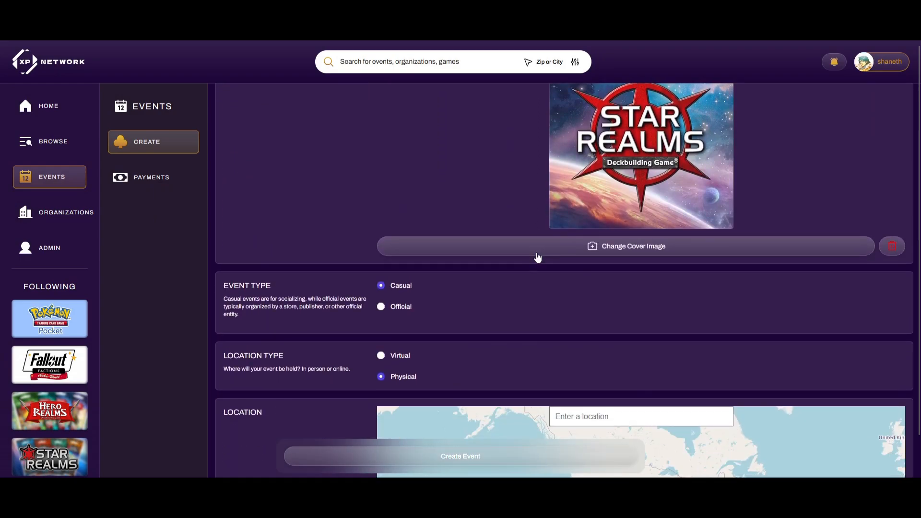
scroll(479, 249, "down", 1)
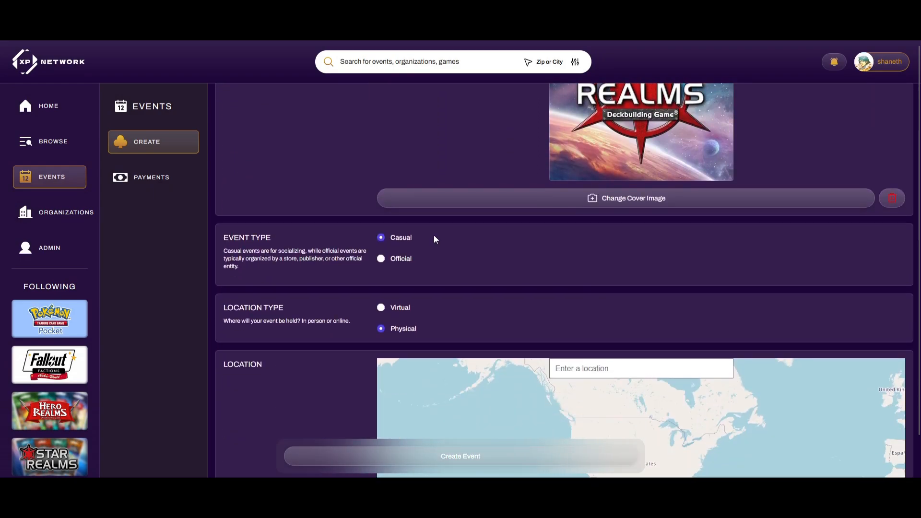
left_click(402, 258)
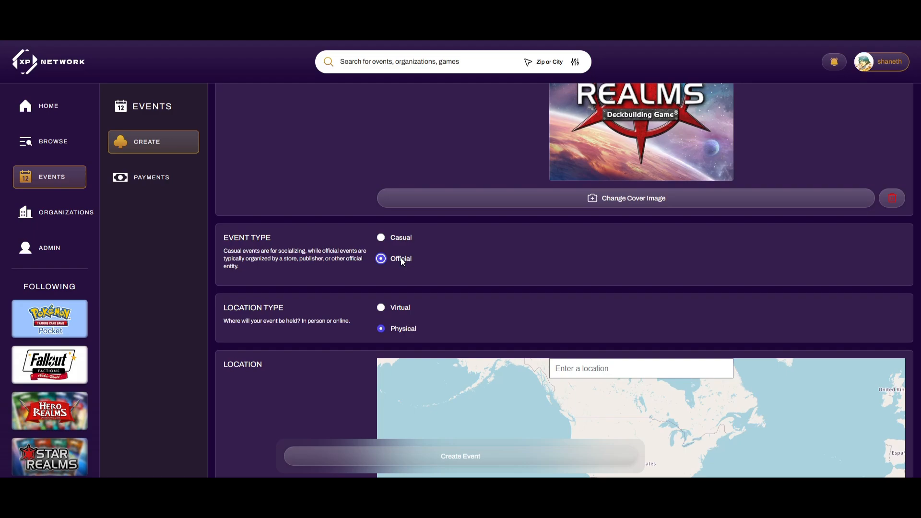
left_click(393, 241)
scroll(414, 248, "down", 2)
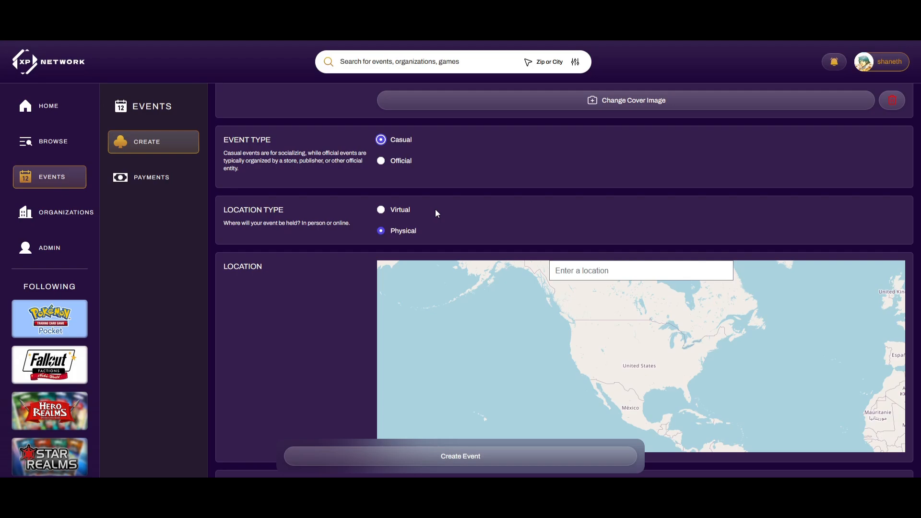
left_click(405, 210)
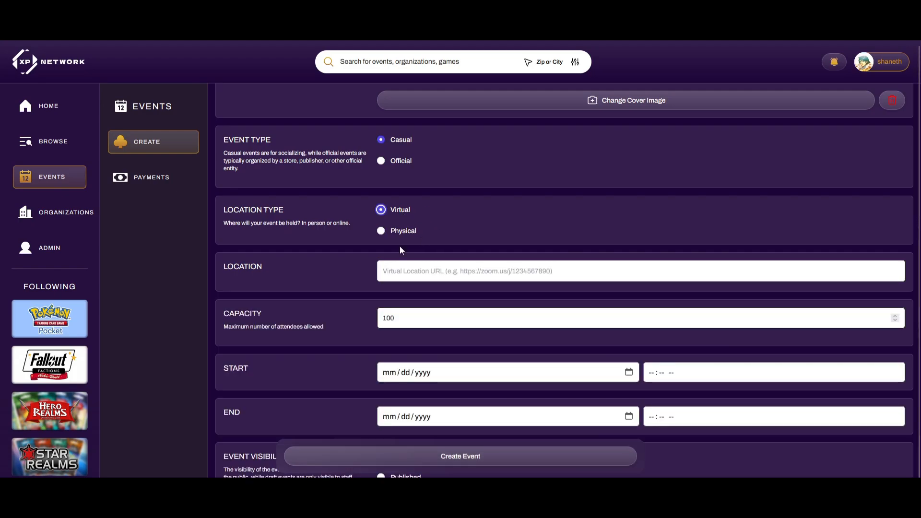
left_click(386, 277)
left_click(418, 287)
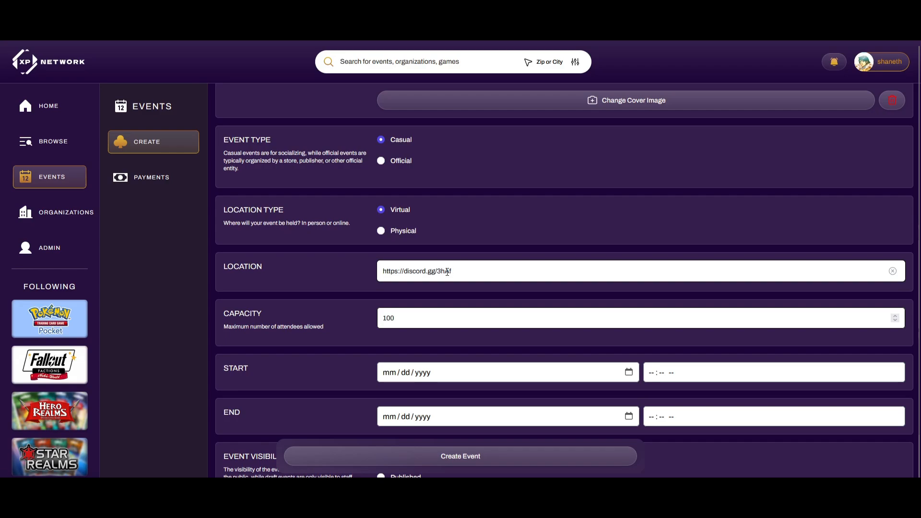
left_click(407, 232)
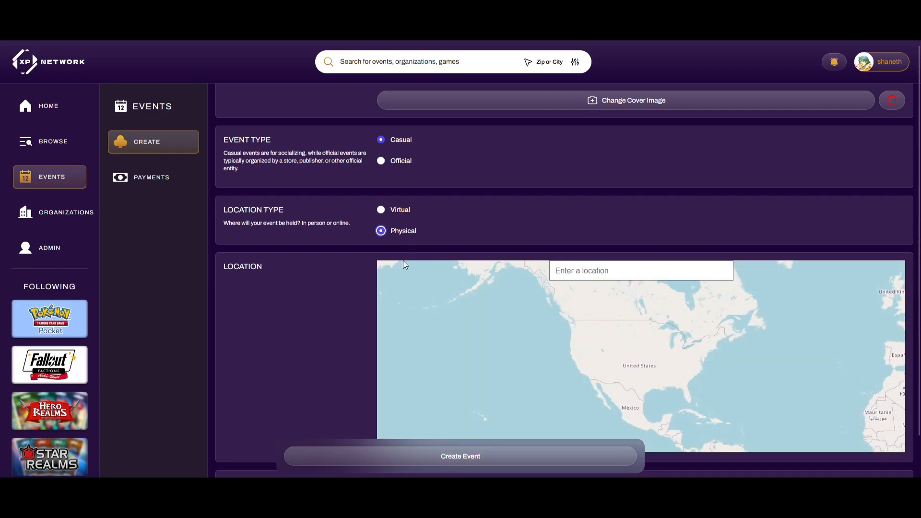
Set the location to the 400 North High Street, Columbus, OH suggestion
left_click(596, 268)
type("400")
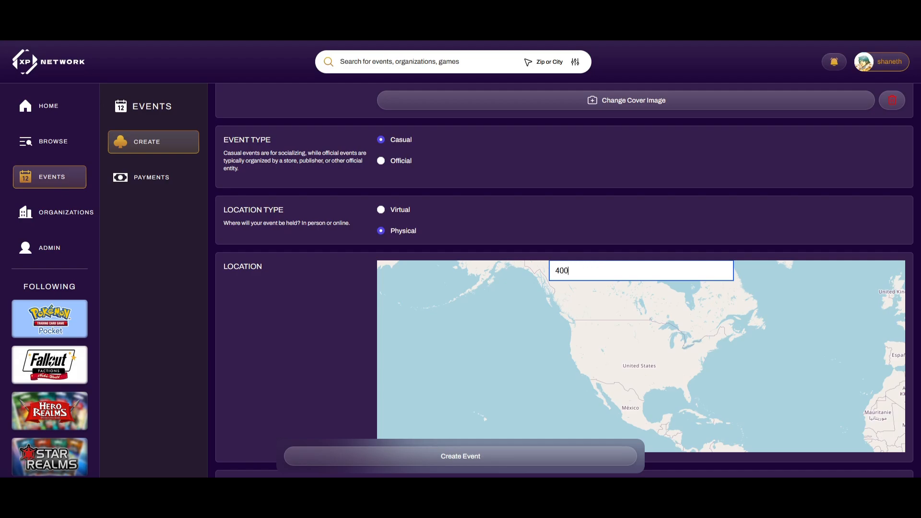
type(" n high stree")
type("t combu")
key("BackSpace")
key("BackSpace")
key("BackSpace")
type("um")
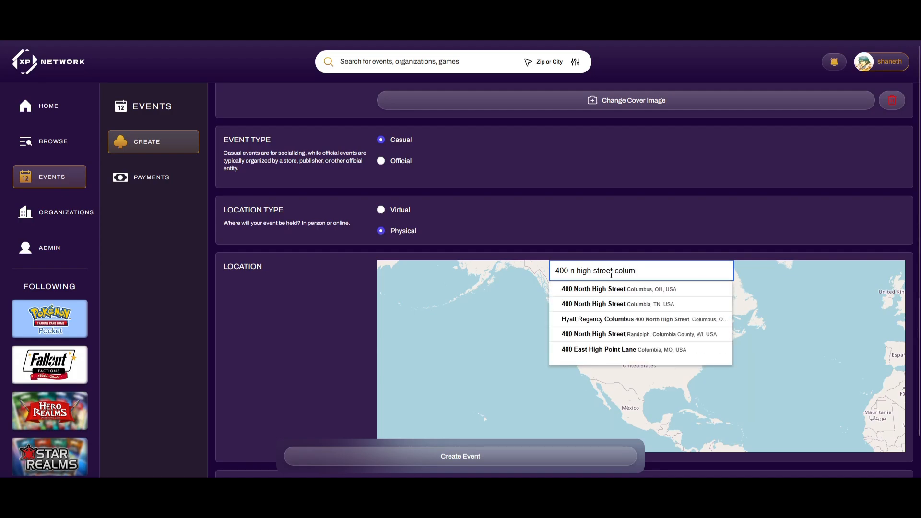
left_click(619, 287)
scroll(645, 274, "down", 3)
scroll(648, 276, "up", 1)
Clear the stray text selection and cut the capacity from 100 to 10
left_click(498, 376)
scroll(660, 254, "down", 1)
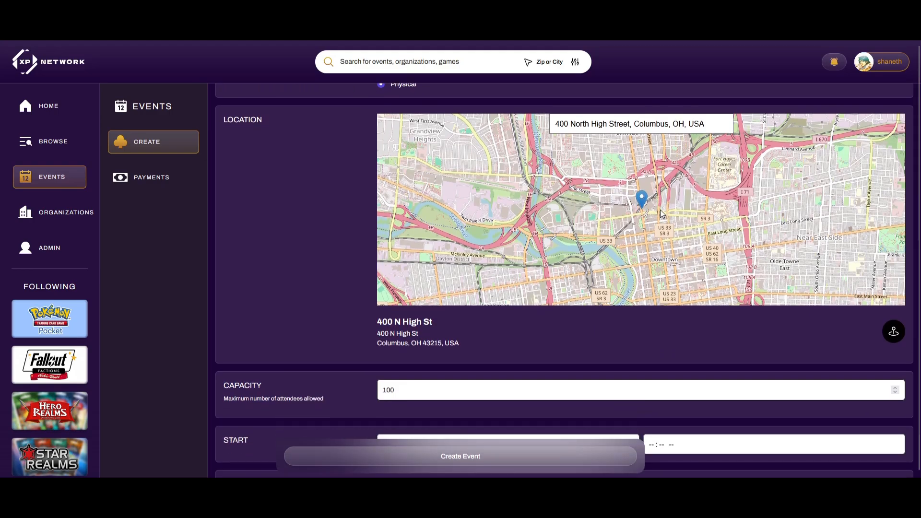
scroll(661, 212, "down", 3)
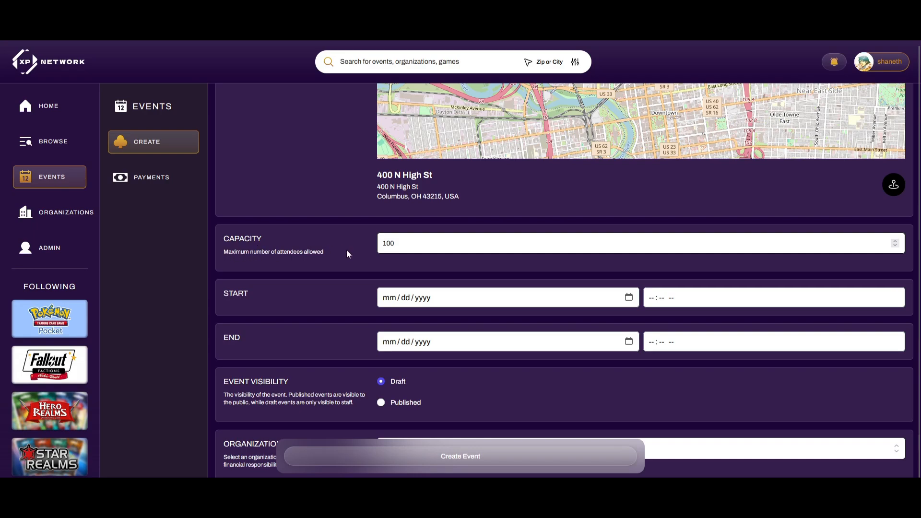
left_click(404, 245)
key("BackSpace")
Set both the start and end dates to July 5, 2025
scroll(415, 255, "down", 1)
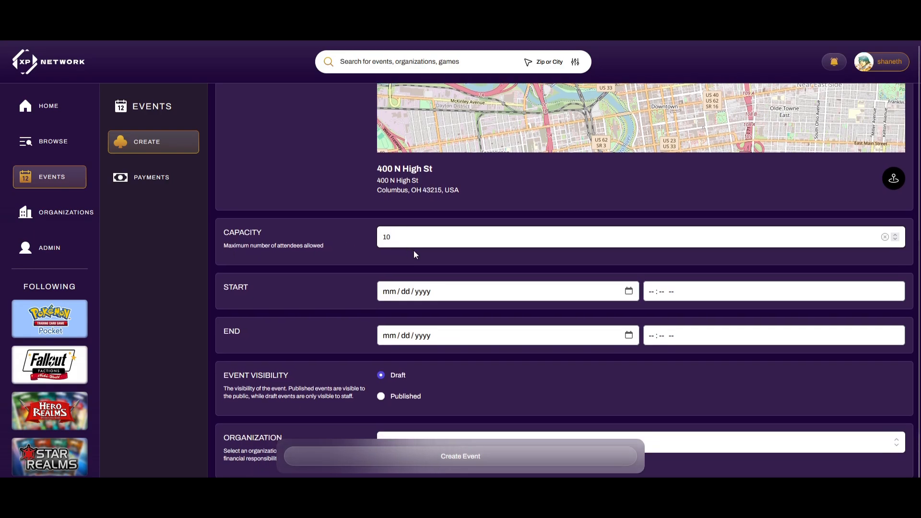
left_click(628, 292)
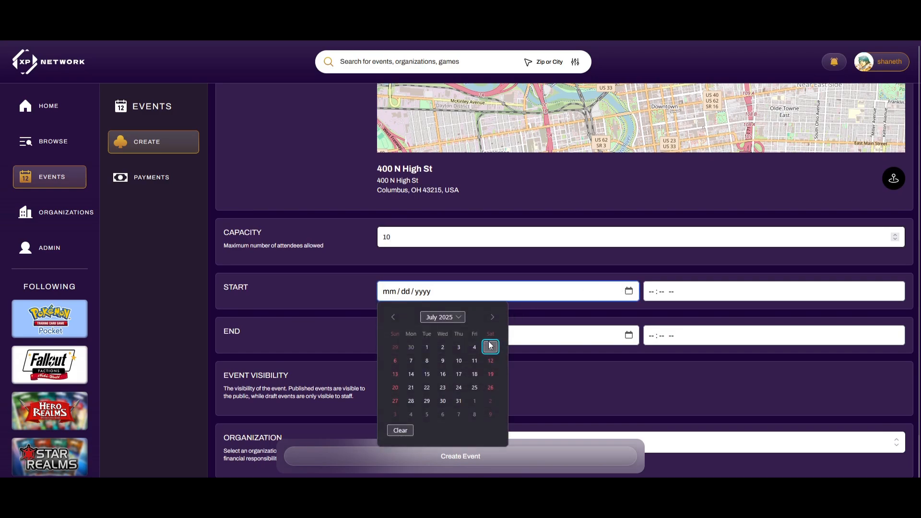
left_click(491, 347)
left_click(629, 335)
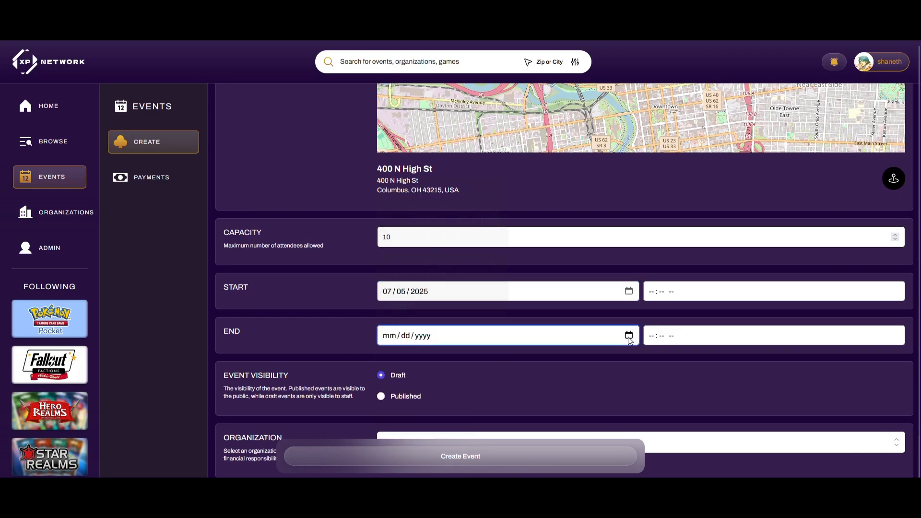
left_click(490, 224)
Set the start time to 08:00 AM and the end time to 08:00 PM
left_click(654, 291)
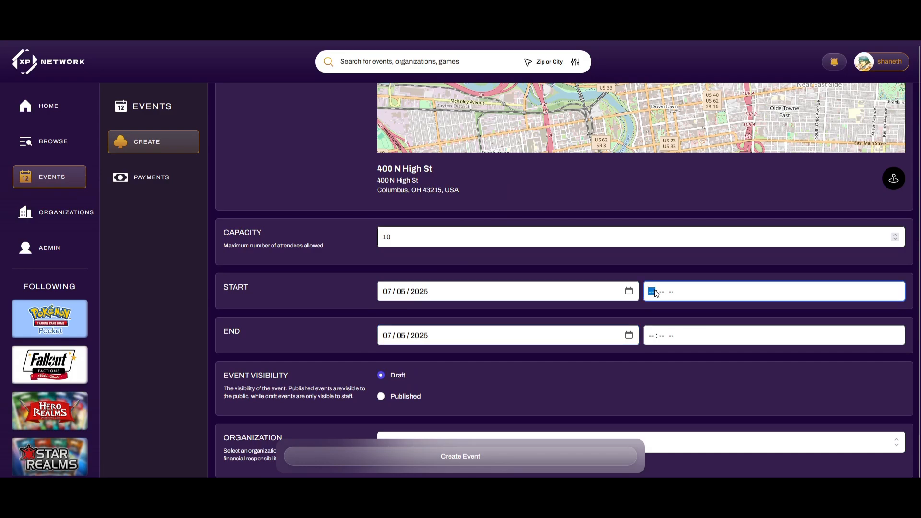
type("0800")
left_click(654, 336)
type("0308")
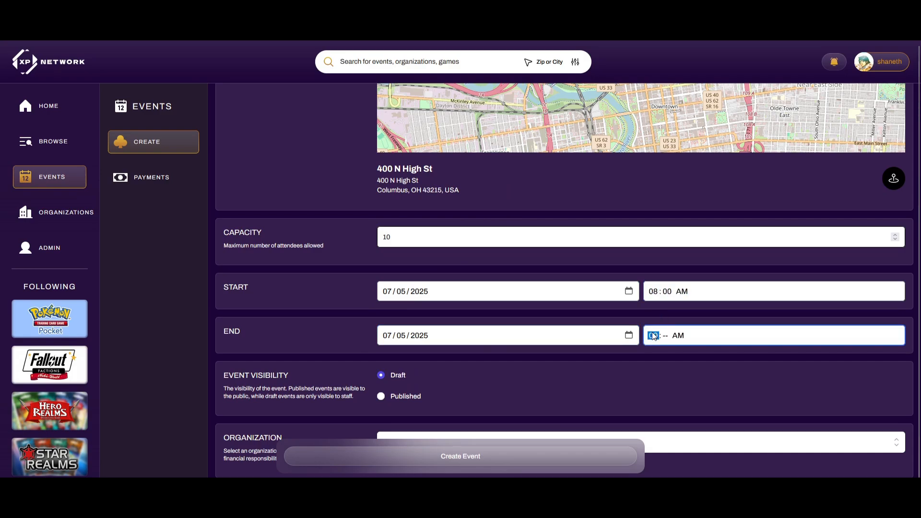
left_click(654, 336)
type("0800p")
scroll(646, 348, "down", 1)
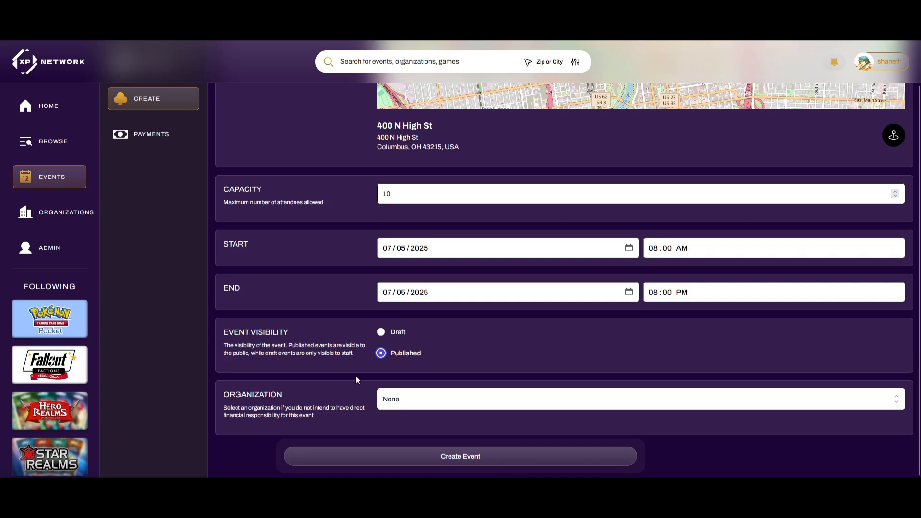
left_click(409, 400)
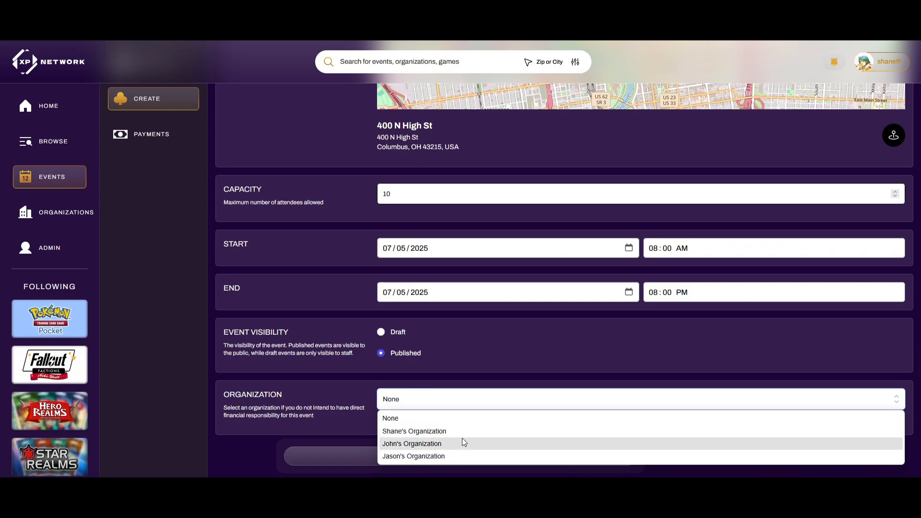
Keep Organization as None, create the event, and confirm publishing it
left_click(469, 418)
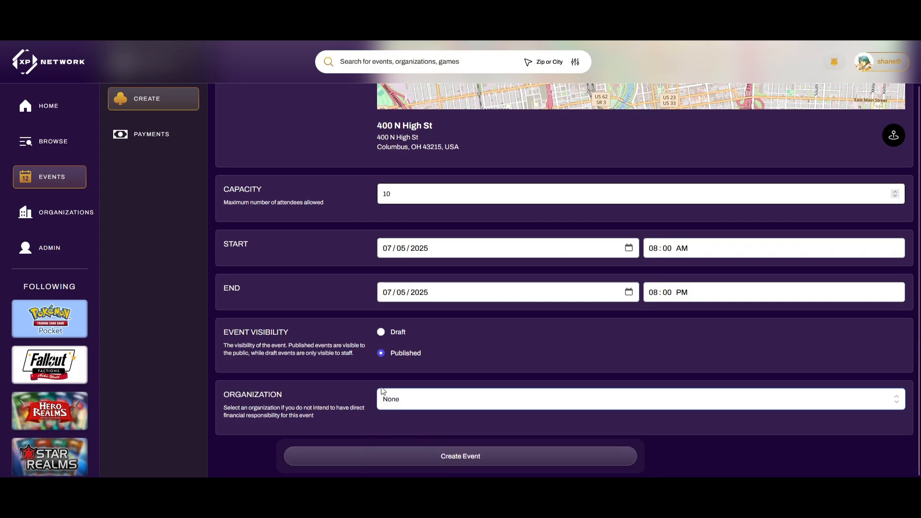
left_click(412, 456)
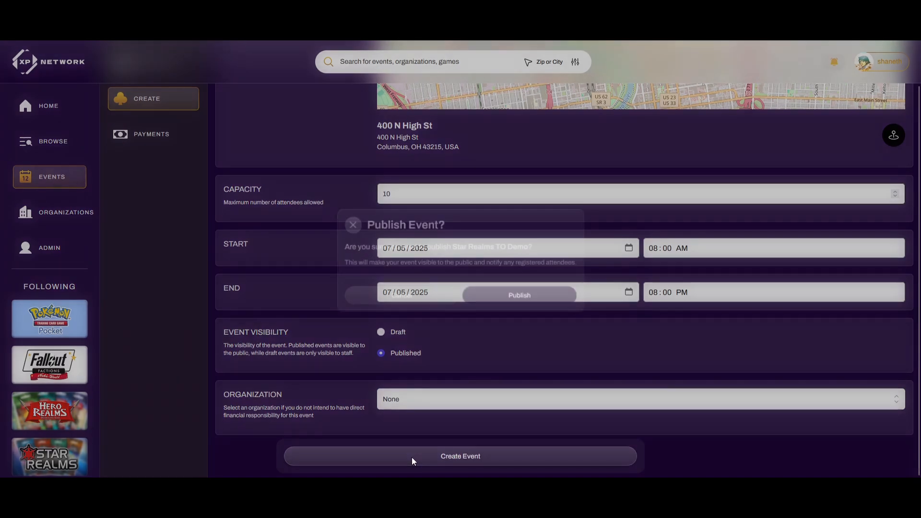
left_click(513, 300)
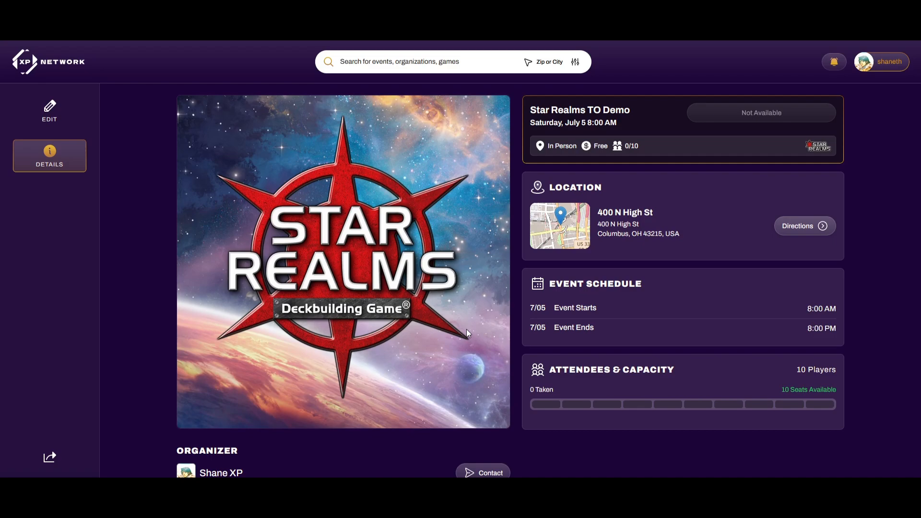
Open the event editor and go through Staff, Products and Attendees to the Tournaments tab
left_click(54, 126)
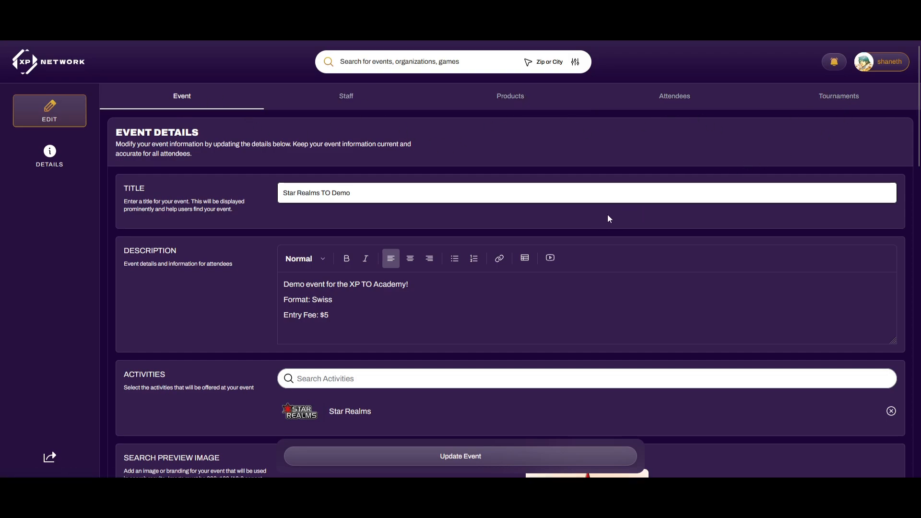
scroll(343, 279, "down", 10)
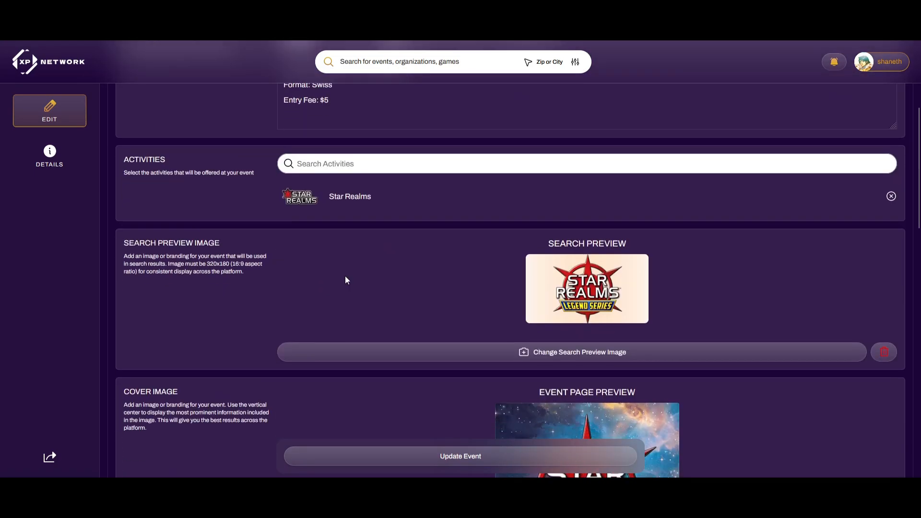
scroll(452, 316, "down", 3)
scroll(448, 326, "up", 12)
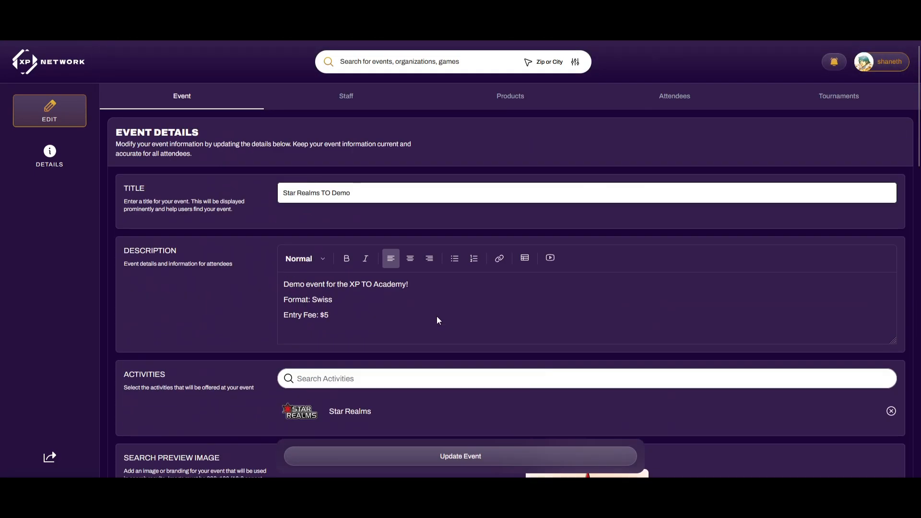
left_click(365, 102)
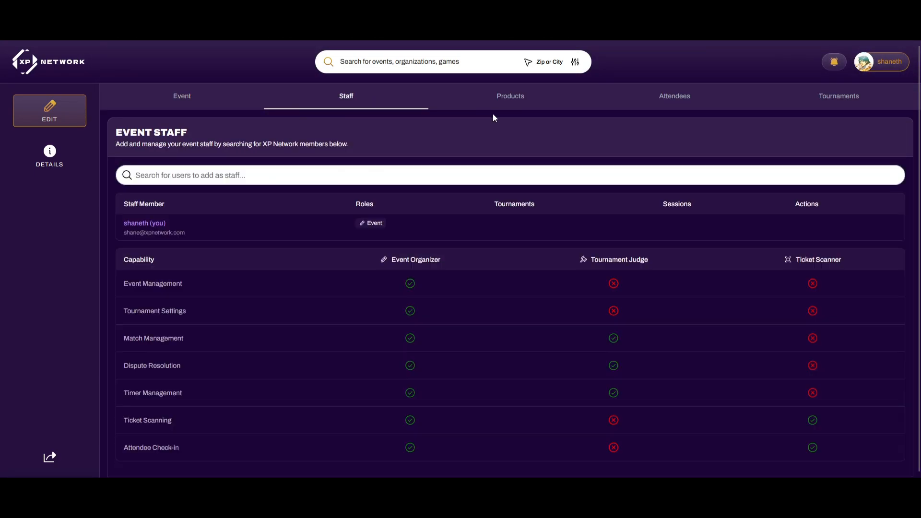
left_click(532, 102)
left_click(660, 104)
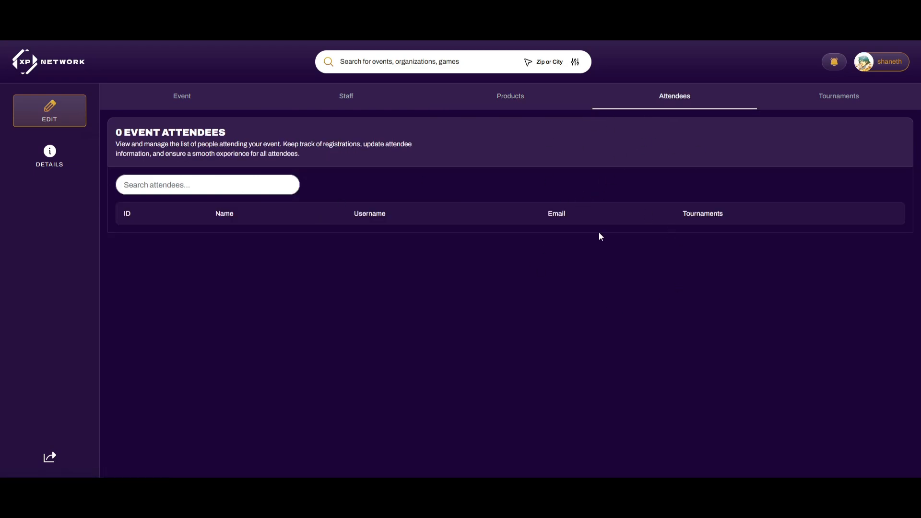
left_click(848, 106)
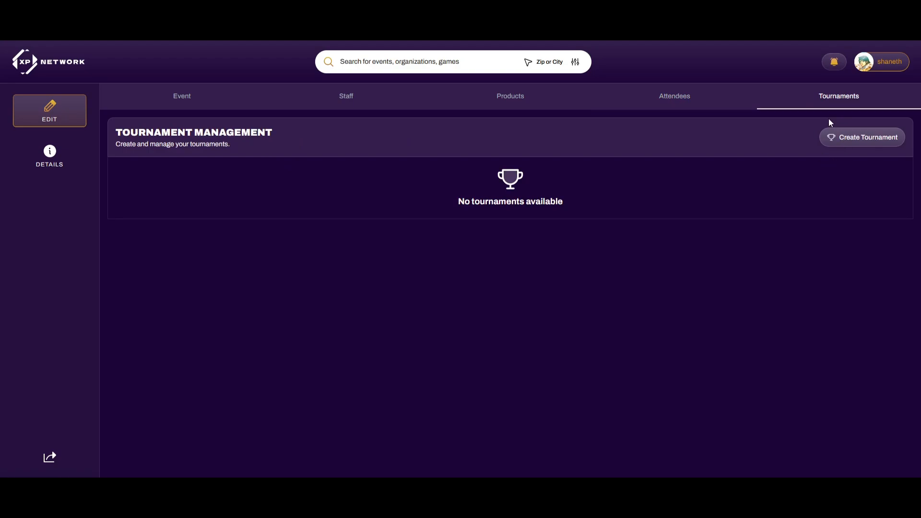
Start a new tournament, keeping Swiss structure and setting Top Cuts to 2
left_click(868, 139)
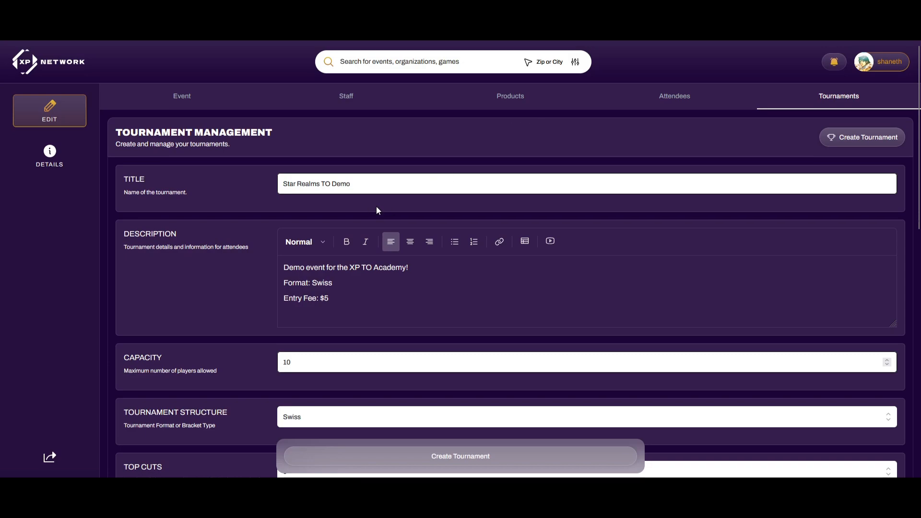
scroll(356, 213, "down", 2)
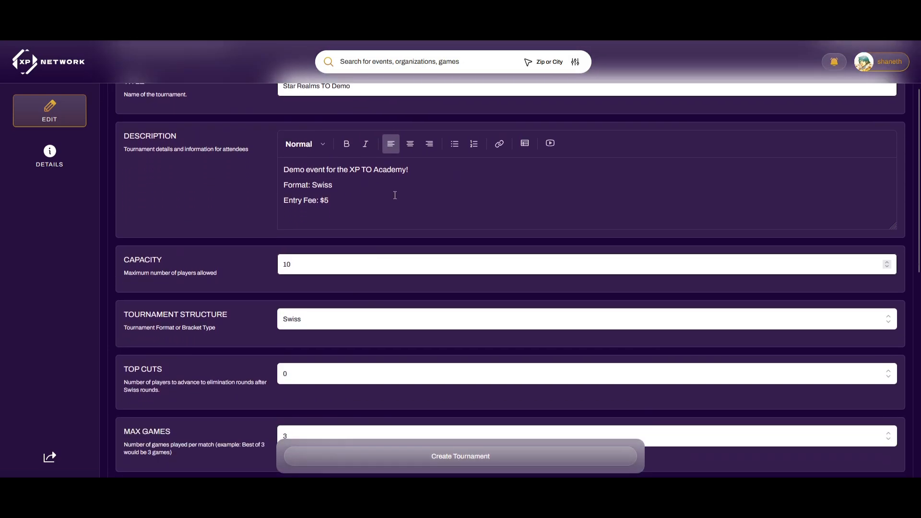
scroll(299, 266, "down", 2)
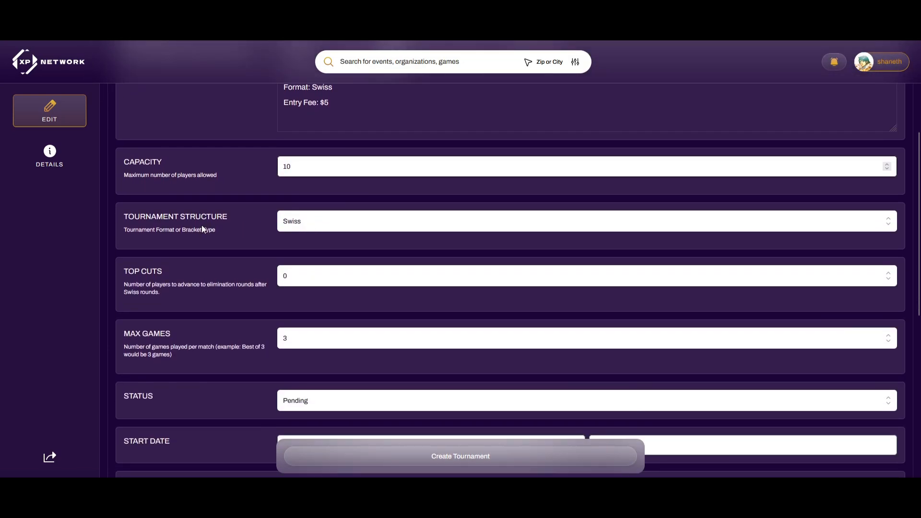
left_click(324, 226)
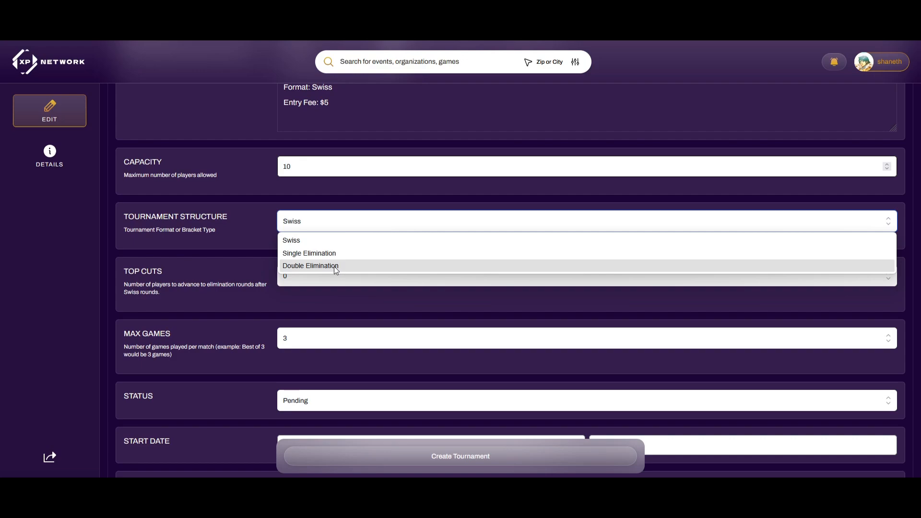
left_click(336, 241)
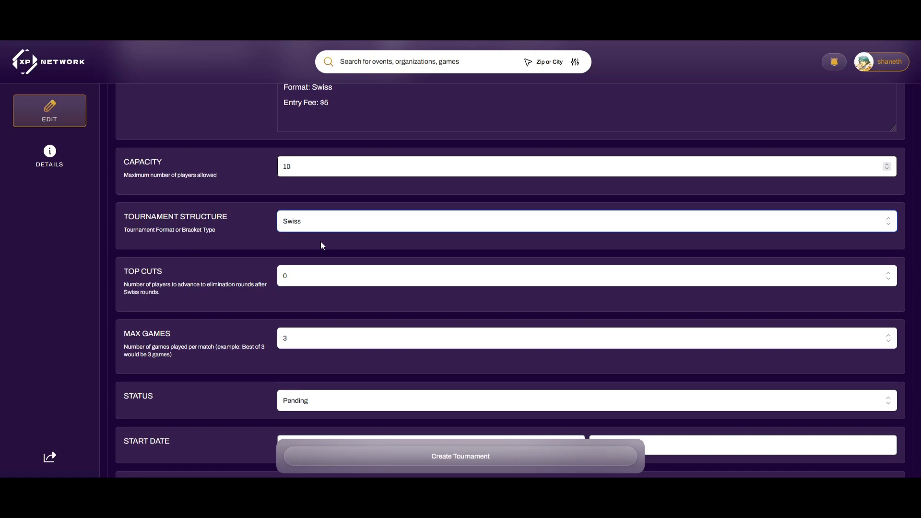
scroll(321, 245, "down", 1)
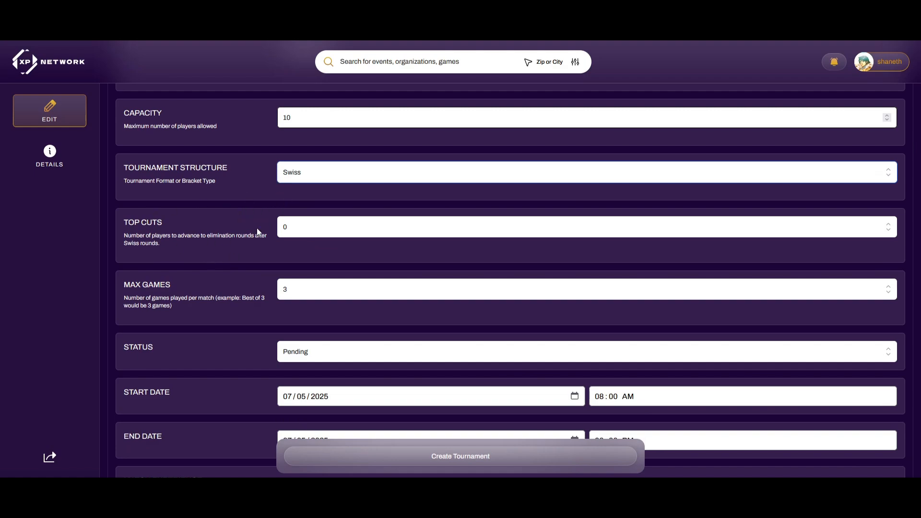
left_click(283, 227)
left_click(296, 258)
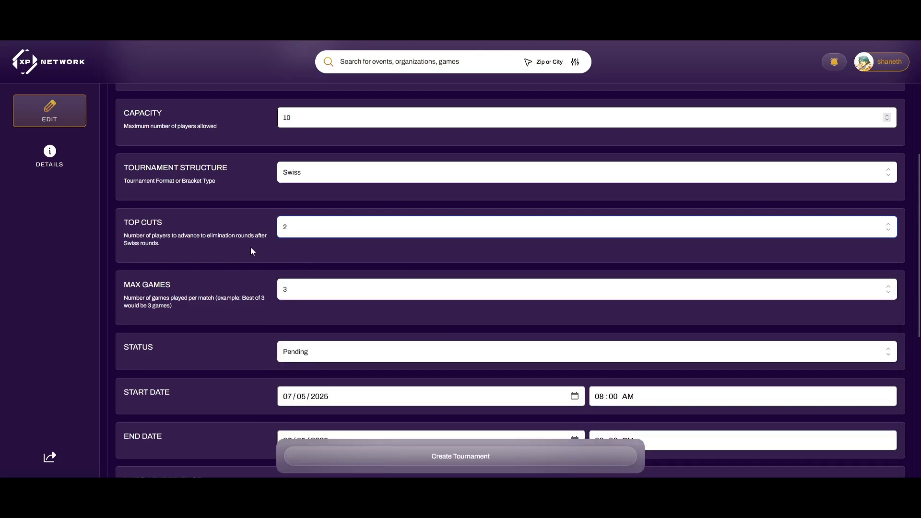
Settle Max Games at 3 after briefly trying 1
scroll(251, 251, "down", 1)
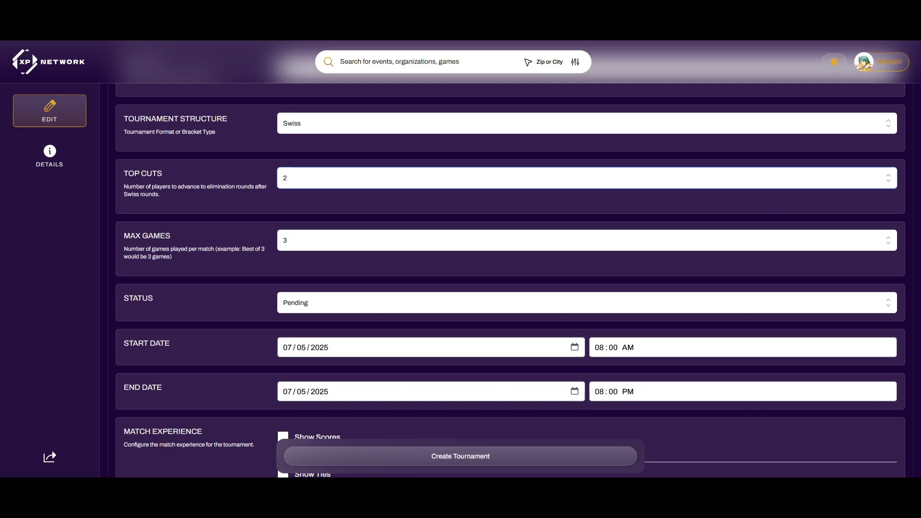
left_click(330, 241)
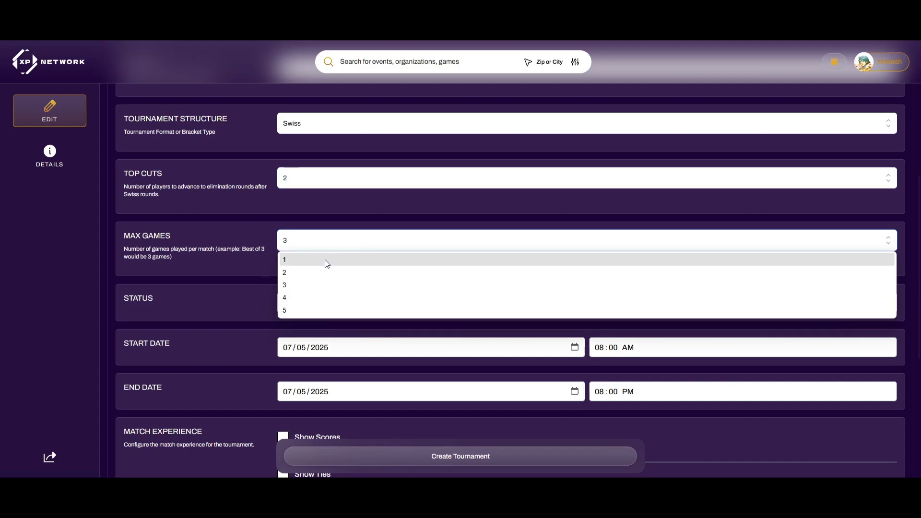
left_click(319, 259)
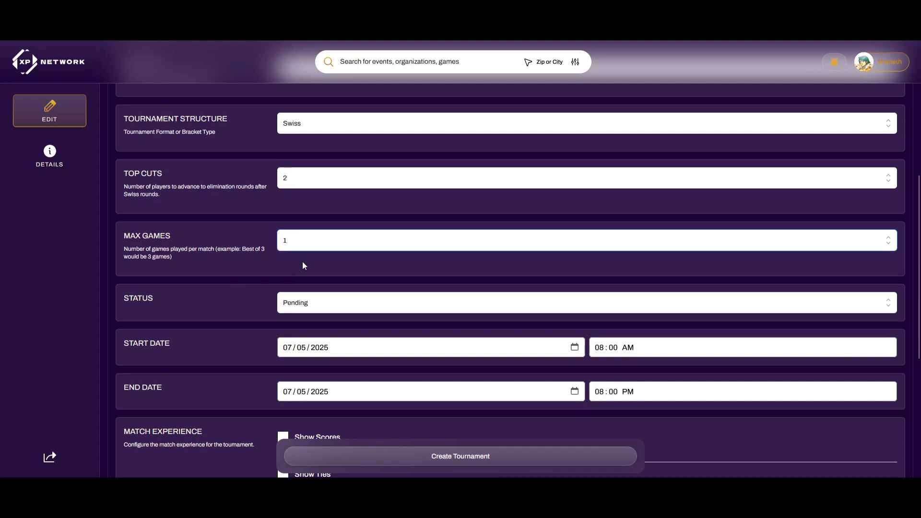
left_click(292, 240)
left_click(297, 283)
left_click(331, 244)
left_click(301, 260)
left_click(308, 246)
left_click(304, 285)
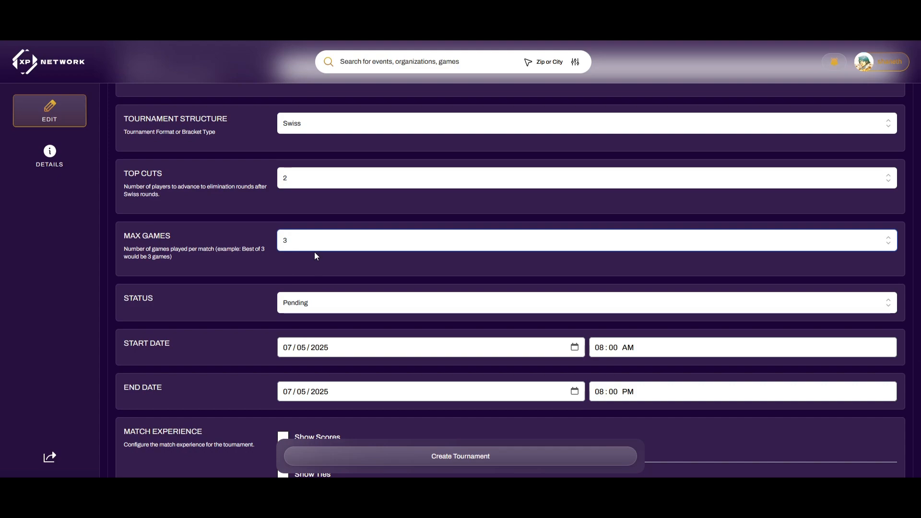
scroll(315, 252, "down", 2)
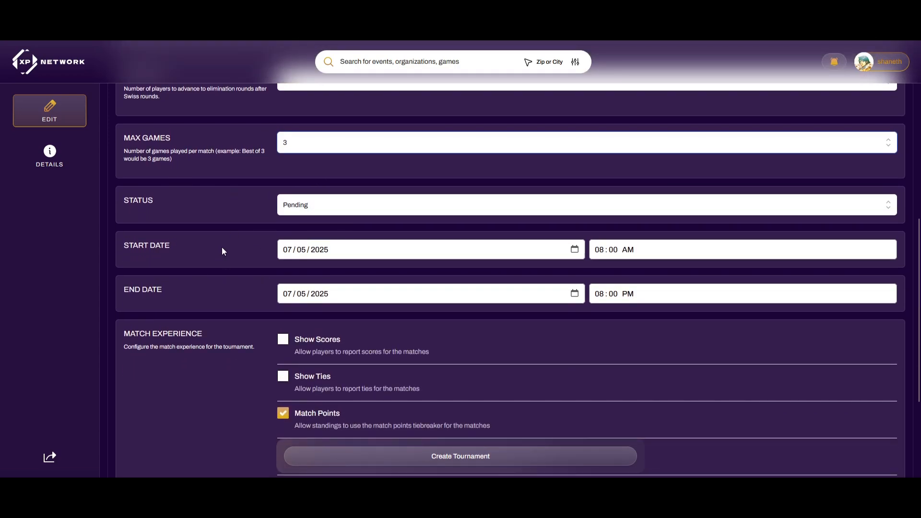
Uncheck Game Win and Opponent Game Win Percentage; check Opponents Opponents Match Win Percentage
scroll(374, 288, "down", 1)
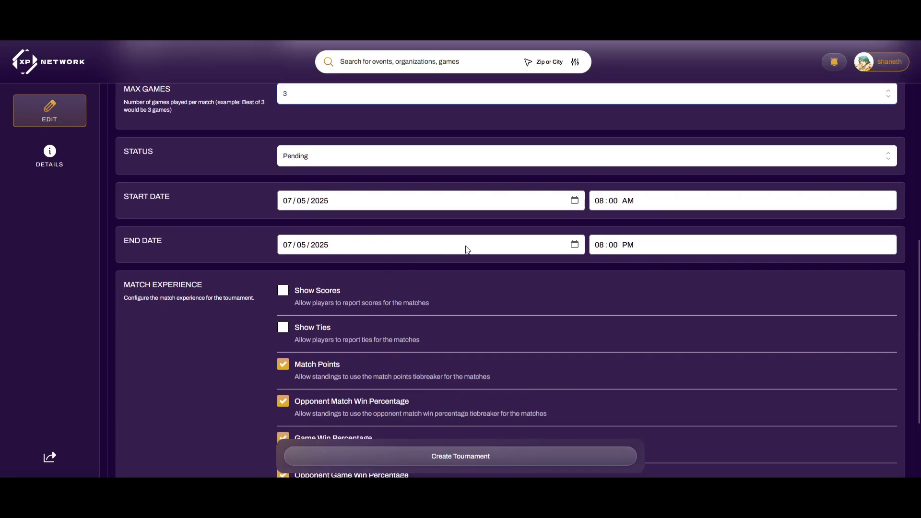
scroll(468, 247, "down", 2)
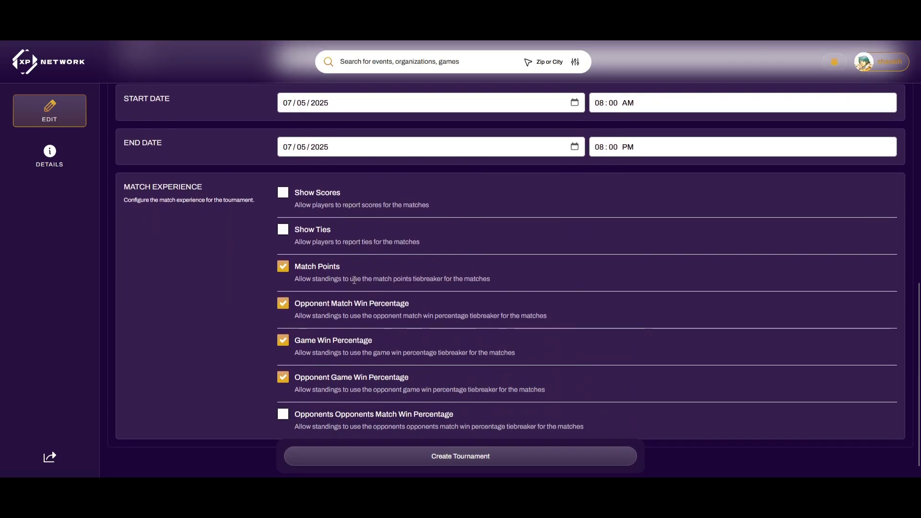
scroll(358, 298, "down", 1)
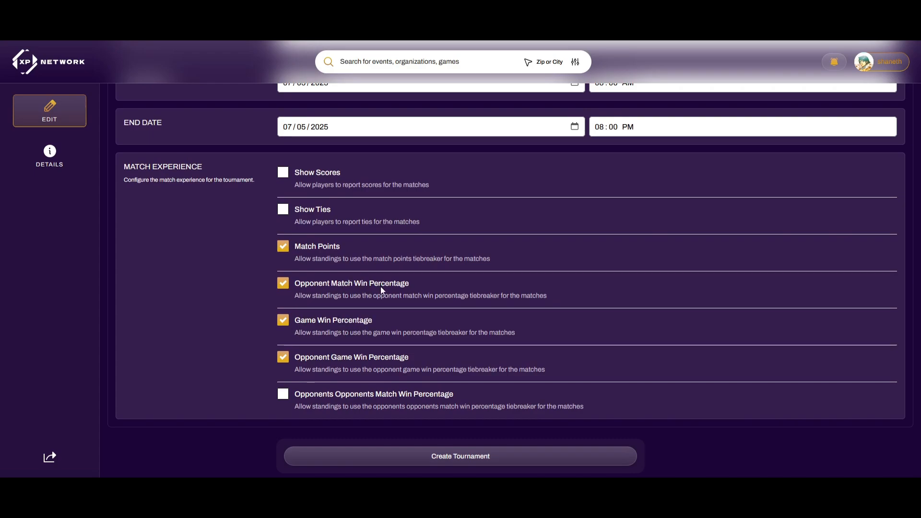
left_click(283, 320)
left_click(283, 356)
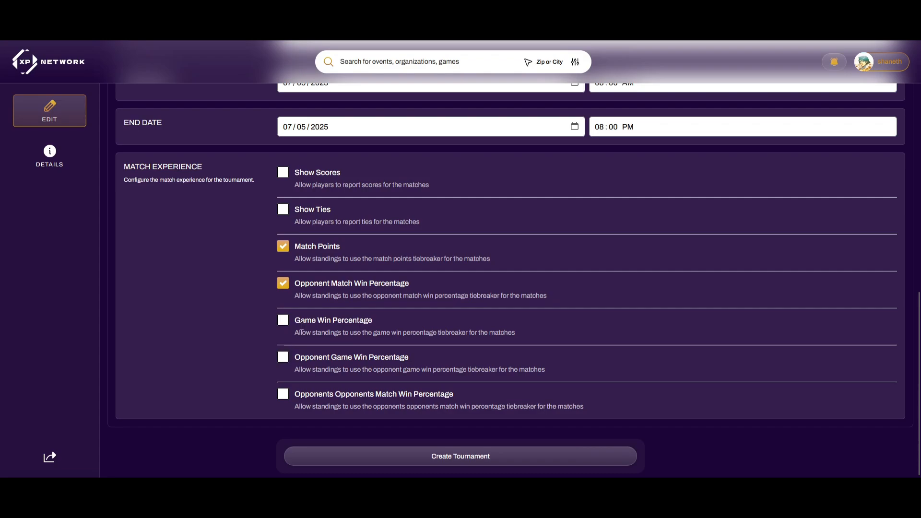
left_click(284, 398)
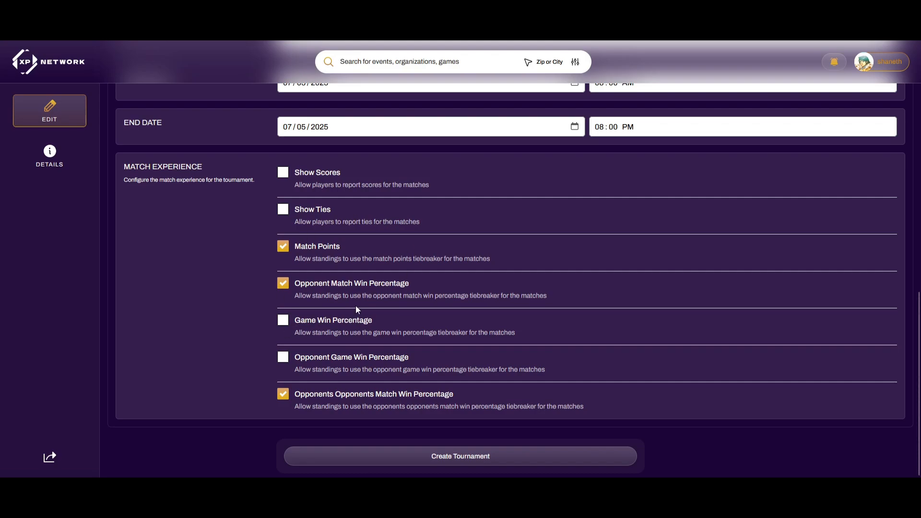
Restore the top four tiebreakers, uncheck Opponents Opponents Match Win Percentage, and create the tournament
left_click(283, 357)
left_click(283, 321)
left_click(283, 394)
scroll(258, 320, "up", 8)
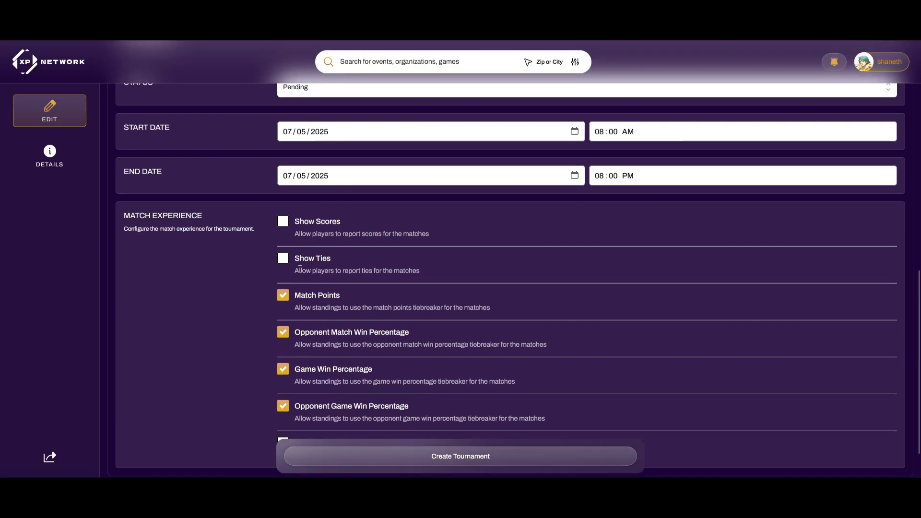
scroll(259, 322, "down", 8)
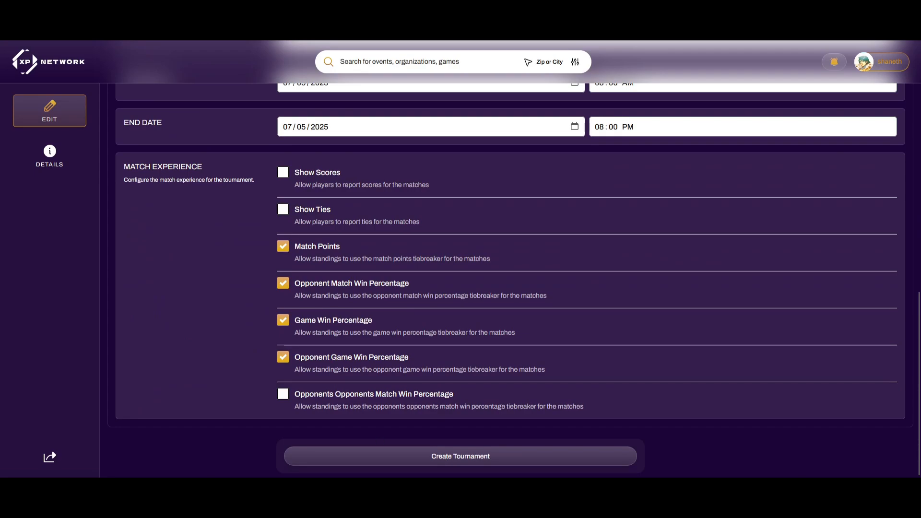
left_click(420, 455)
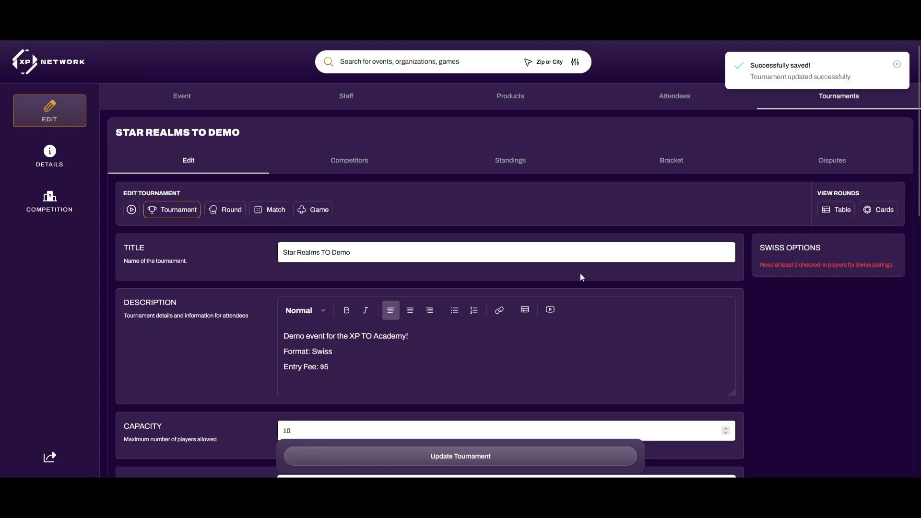
Open the Star Realms TO Demo tournament, view its public details page, then return to editing the event
left_click(810, 106)
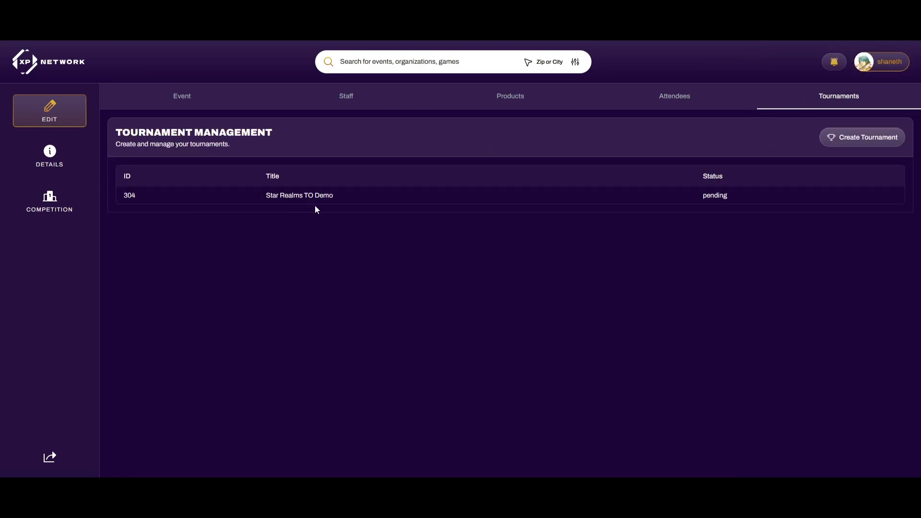
left_click(346, 206)
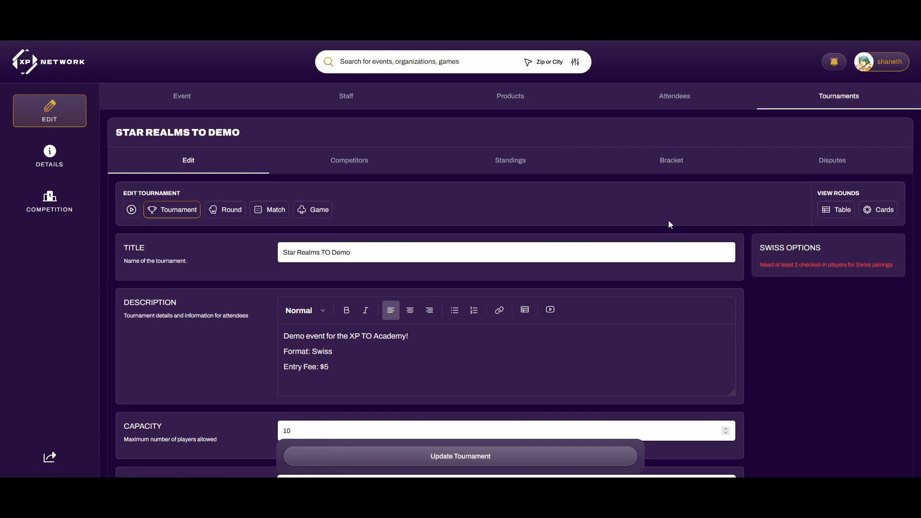
left_click(72, 167)
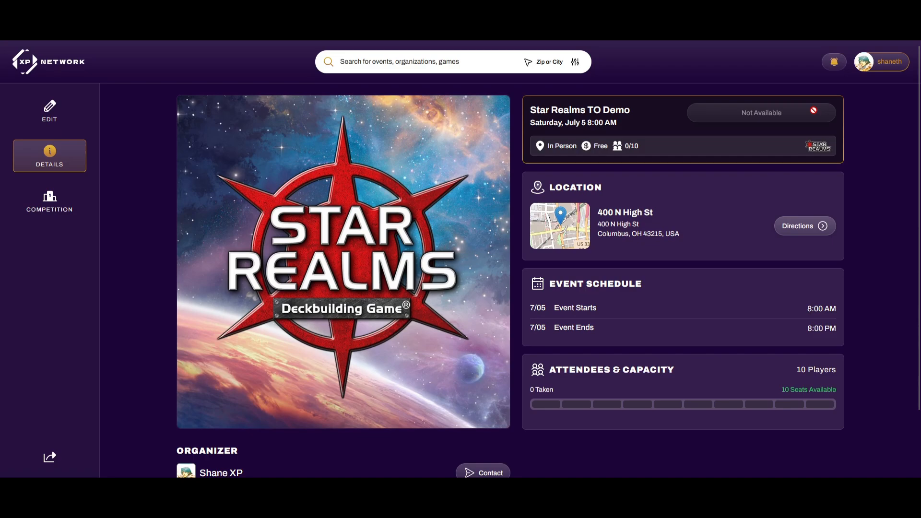
left_click(56, 103)
Start a new Event Admission Ticket product from the event's Products page
left_click(513, 98)
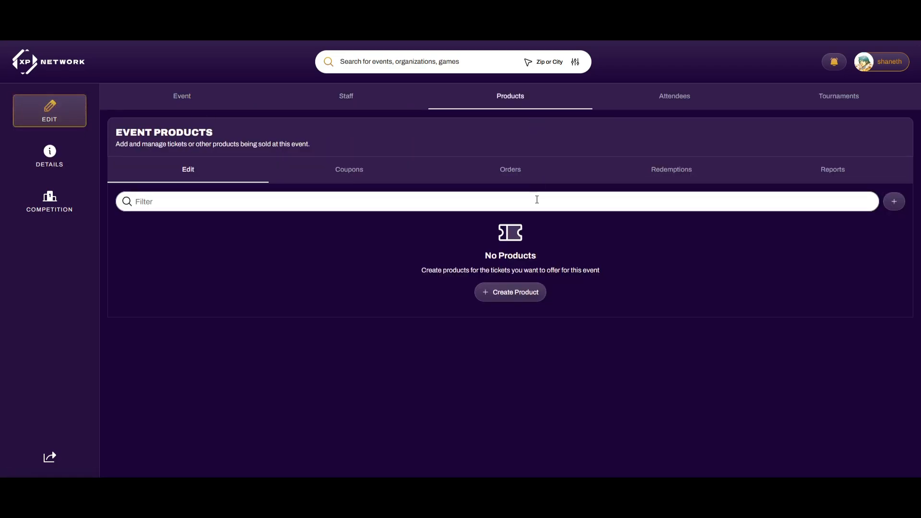
left_click(515, 298)
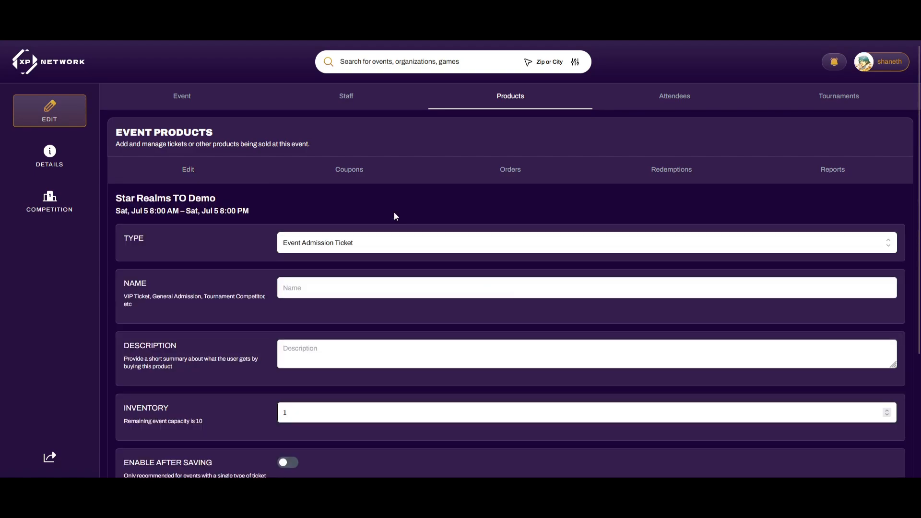
scroll(393, 212, "down", 3)
scroll(278, 194, "up", 1)
scroll(304, 200, "down", 1)
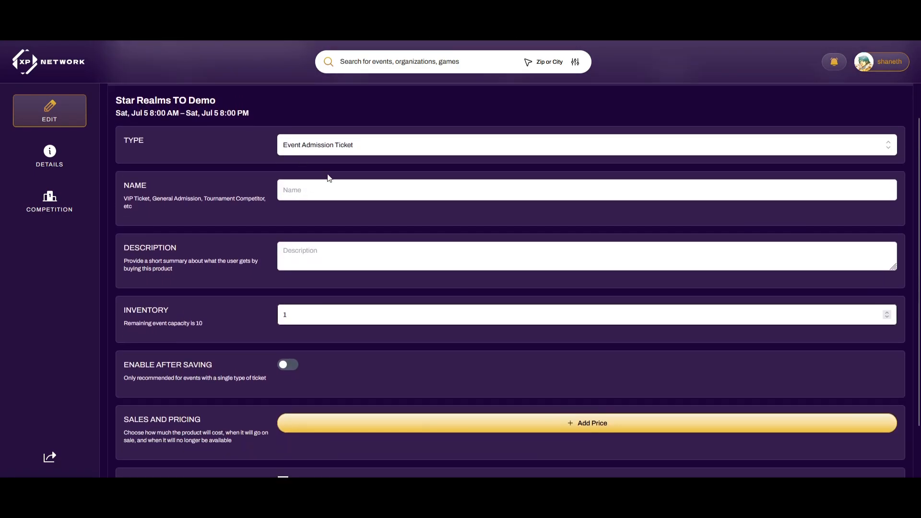
left_click(346, 145)
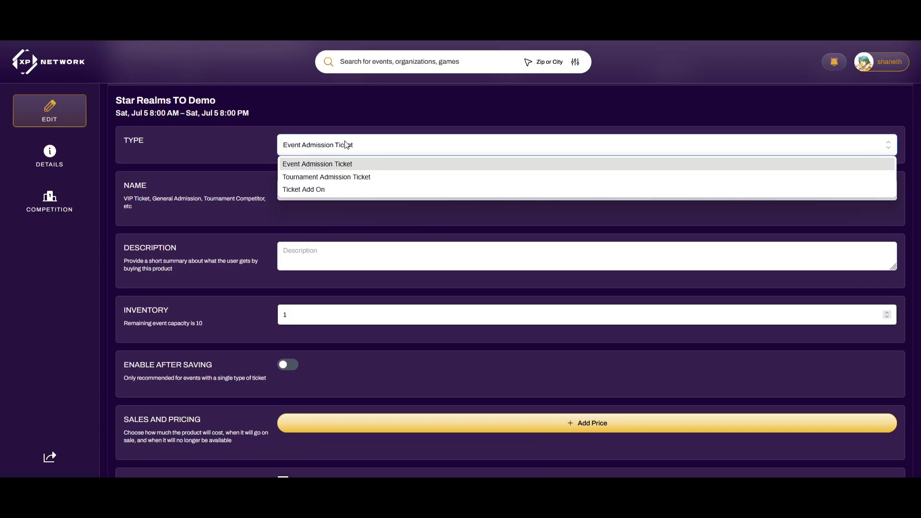
left_click(308, 166)
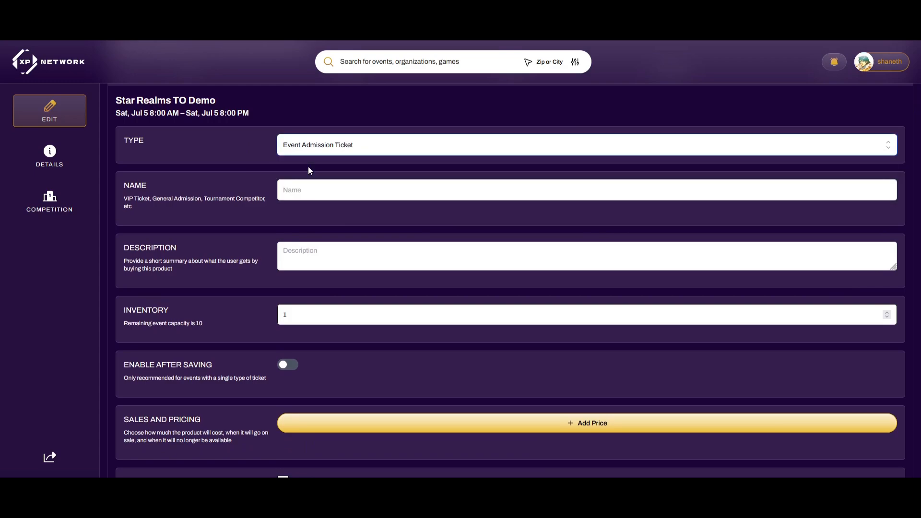
Name the product 'General Admission', with inventory 10 and max quantity per buyer 1
type("General Admission")
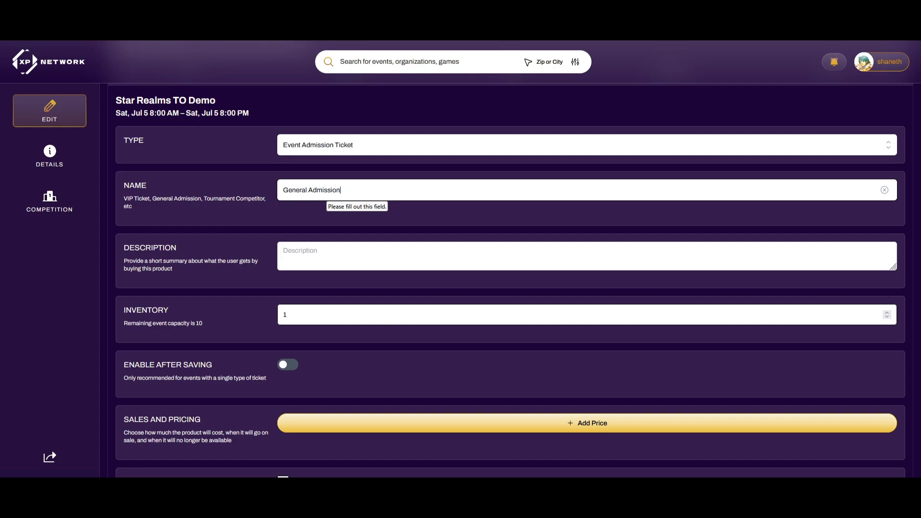
left_click(314, 261)
scroll(324, 254, "down", 1)
left_click(293, 271)
type("0")
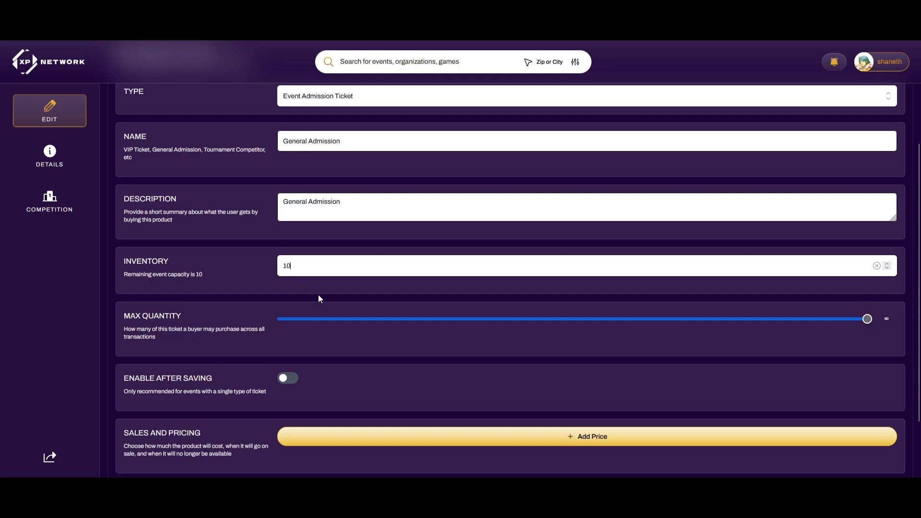
left_click_drag(355, 324, 296, 304)
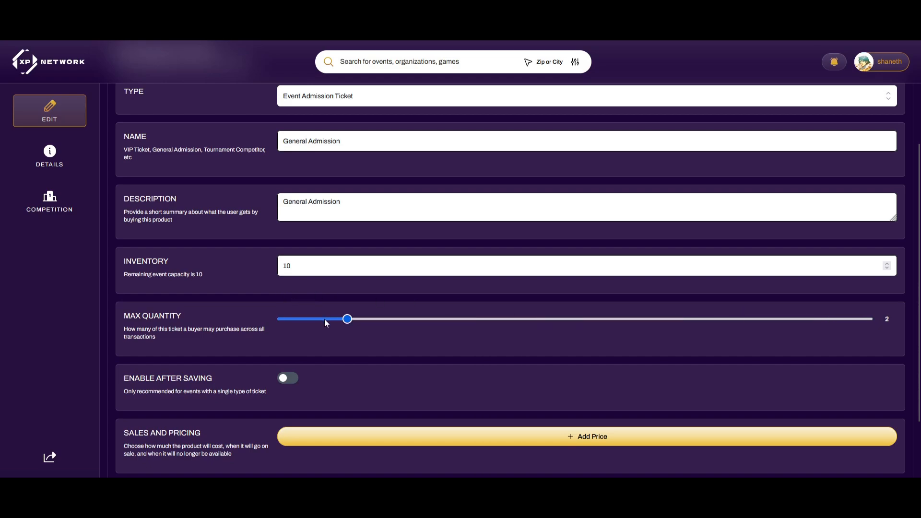
left_click_drag(324, 319, 310, 319)
Change it to a Tournament Admission Ticket named 'Tournament Competitor', using the name as its description
scroll(254, 306, "up", 3)
left_click(307, 252)
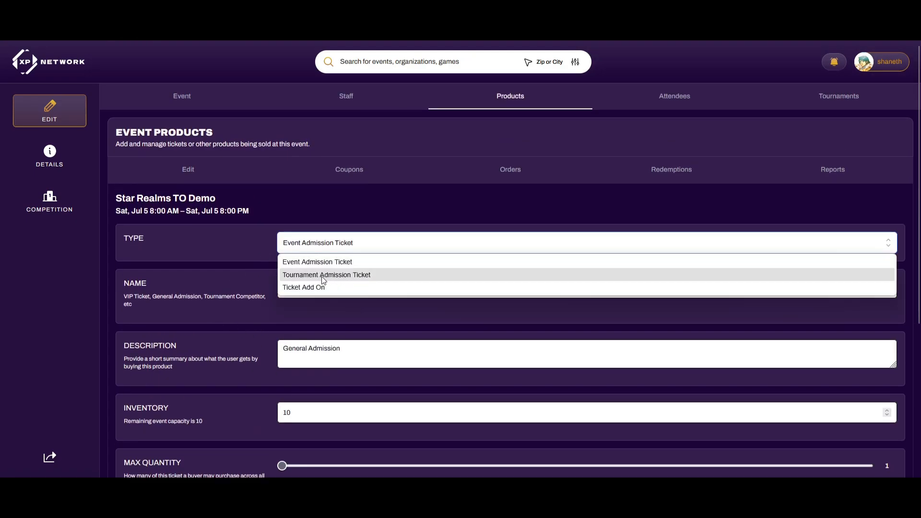
left_click(354, 275)
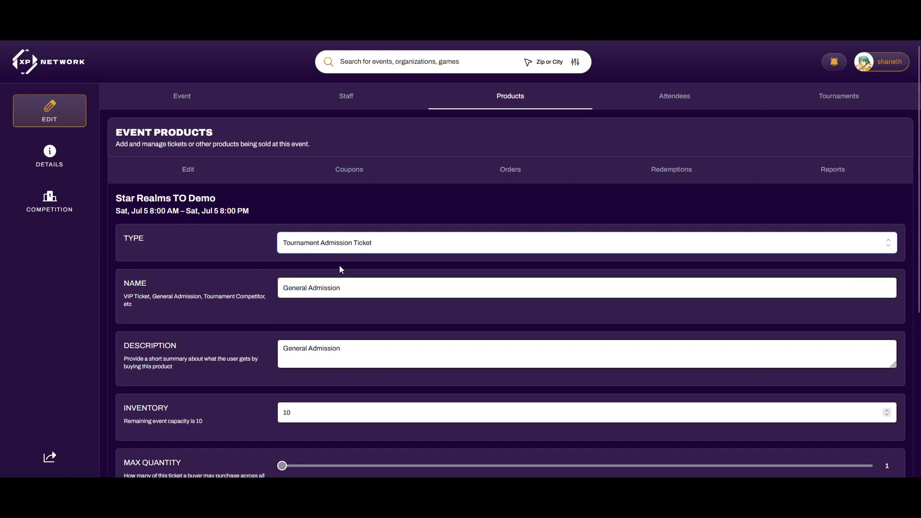
triple_click(344, 286)
type("Tournament Competitor")
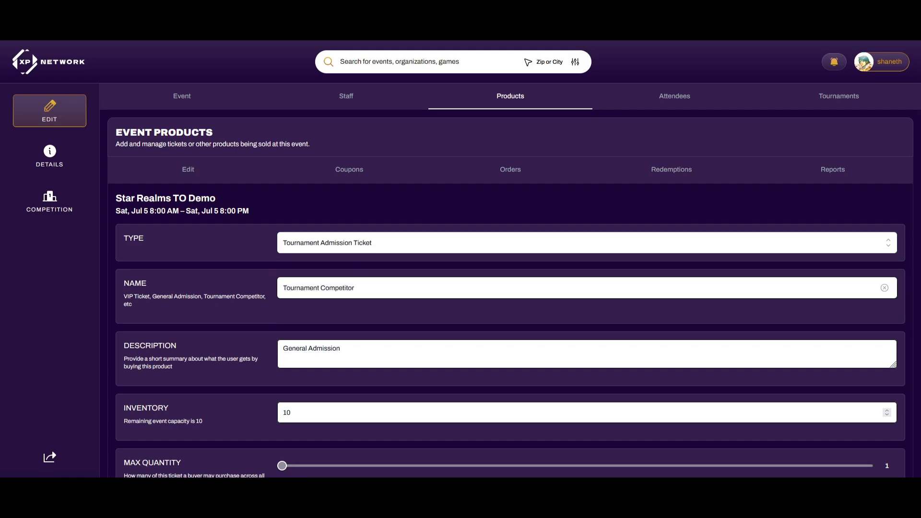
key("ctrl+a")
key("ctrl+c")
left_click(364, 352)
key("ctrl+a")
key("ctrl+v")
Switch on Enable After Saving and add an On Sale $0 price
scroll(336, 352, "down", 1)
left_click(310, 352)
scroll(307, 346, "down", 2)
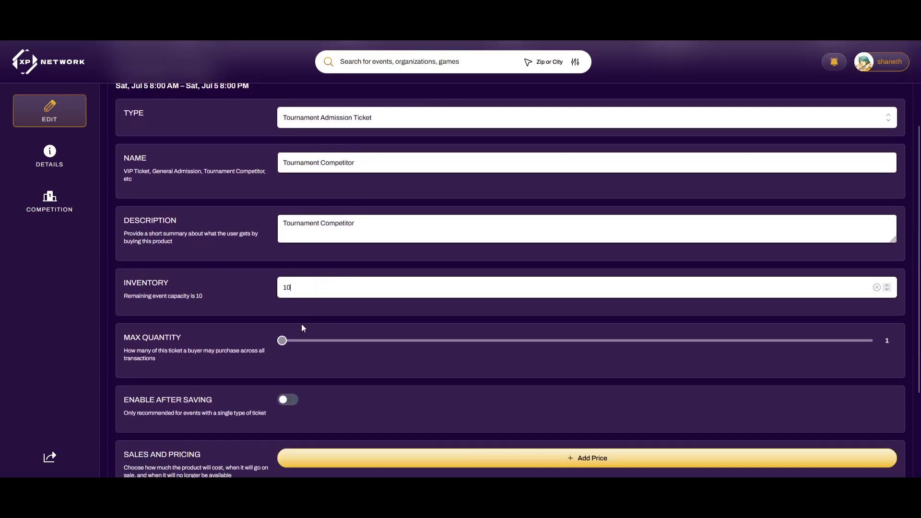
scroll(282, 322, "up", 1)
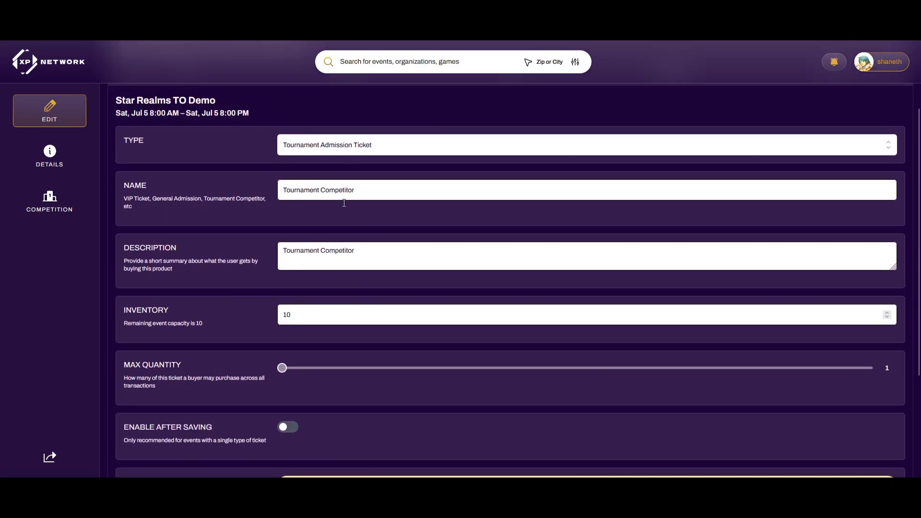
scroll(278, 330, "down", 1)
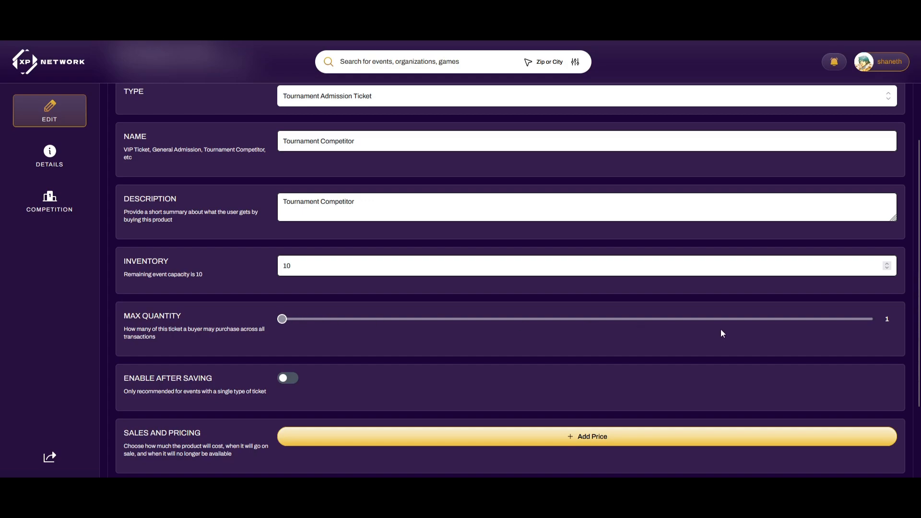
scroll(288, 331, "down", 1)
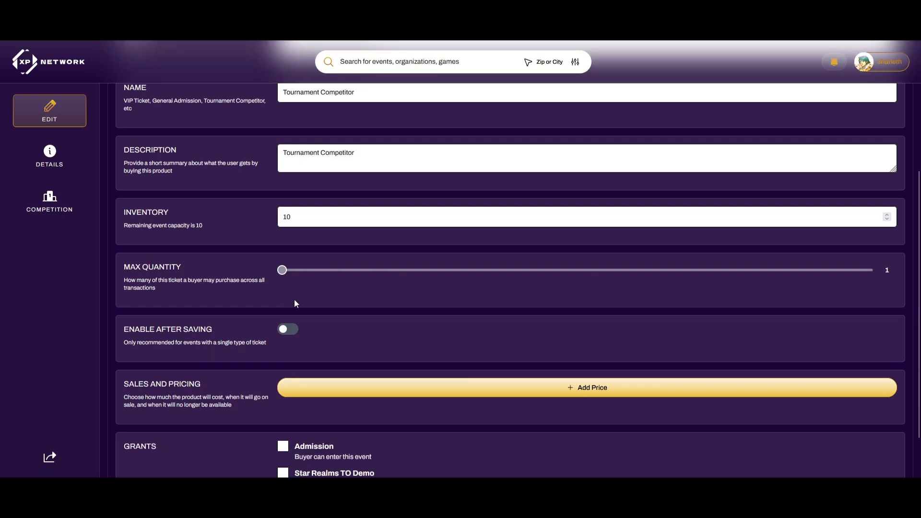
left_click(293, 332)
scroll(312, 302, "down", 1)
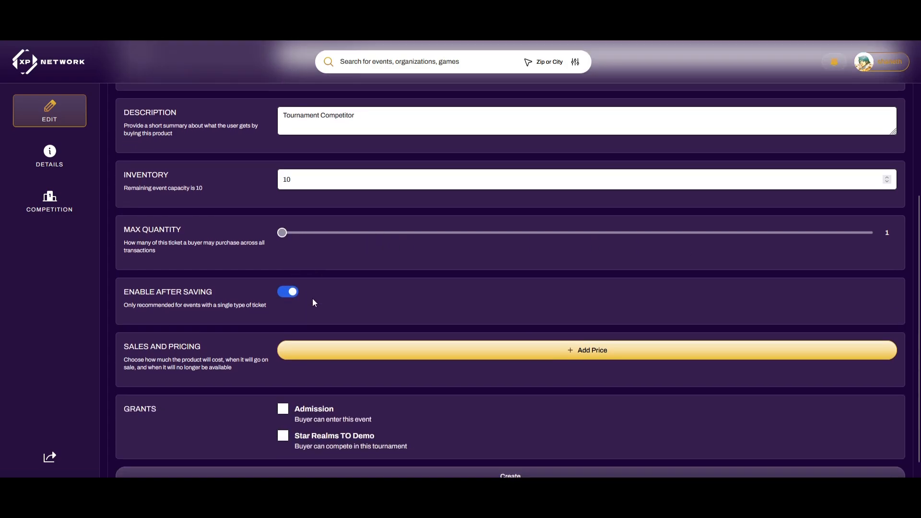
left_click(523, 328)
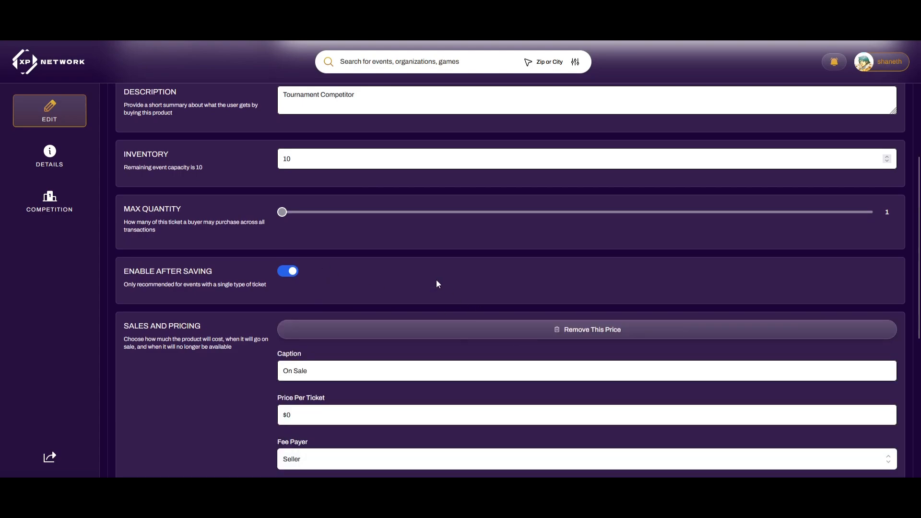
Set the ticket price to $5
scroll(308, 261, "down", 3)
scroll(350, 245, "down", 1)
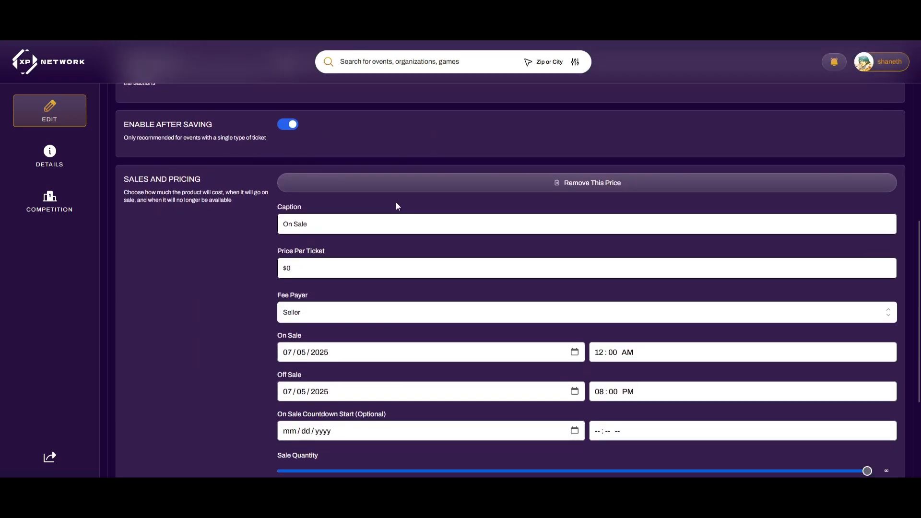
left_click(307, 269)
left_click_drag(298, 268, 287, 269)
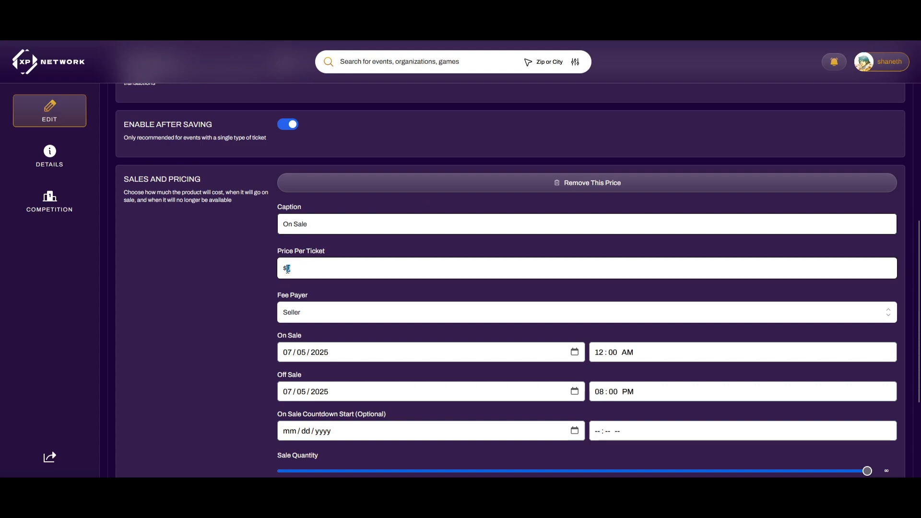
type("5")
Grant Admission and Star Realms TO Demo entry, then create the Tournament Competitor ticket
scroll(254, 269, "down", 2)
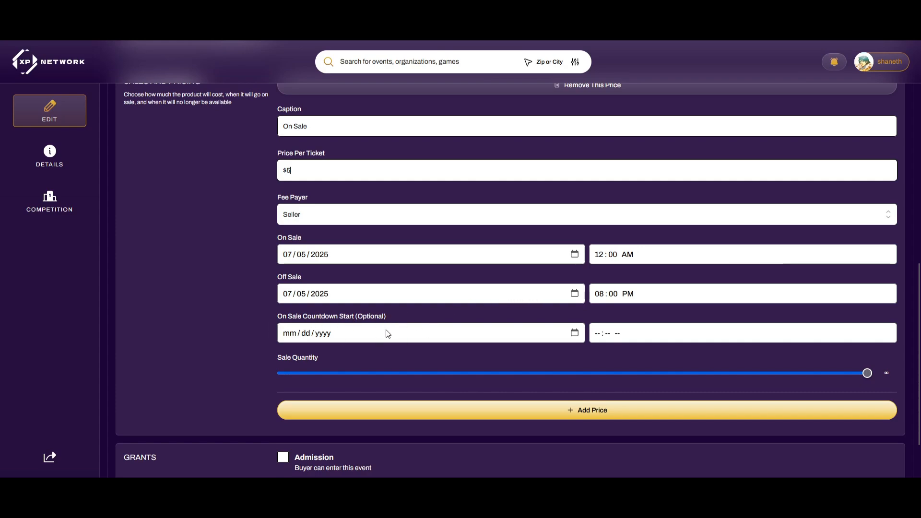
scroll(287, 226, "up", 1)
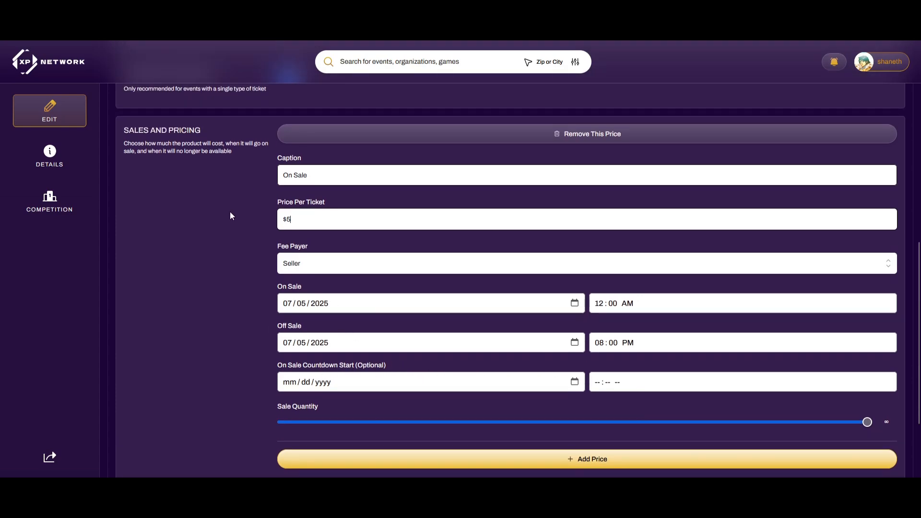
scroll(434, 205, "down", 3)
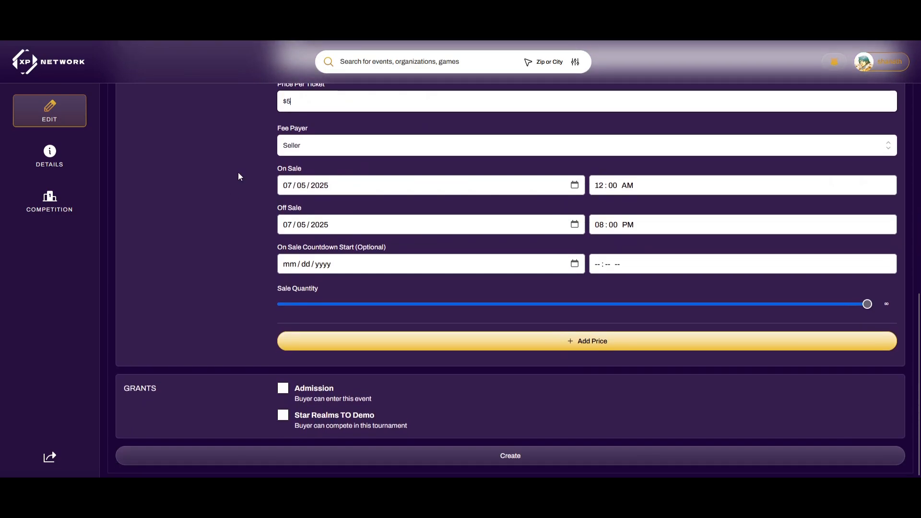
scroll(236, 173, "up", 2)
scroll(226, 260, "down", 2)
left_click(286, 391)
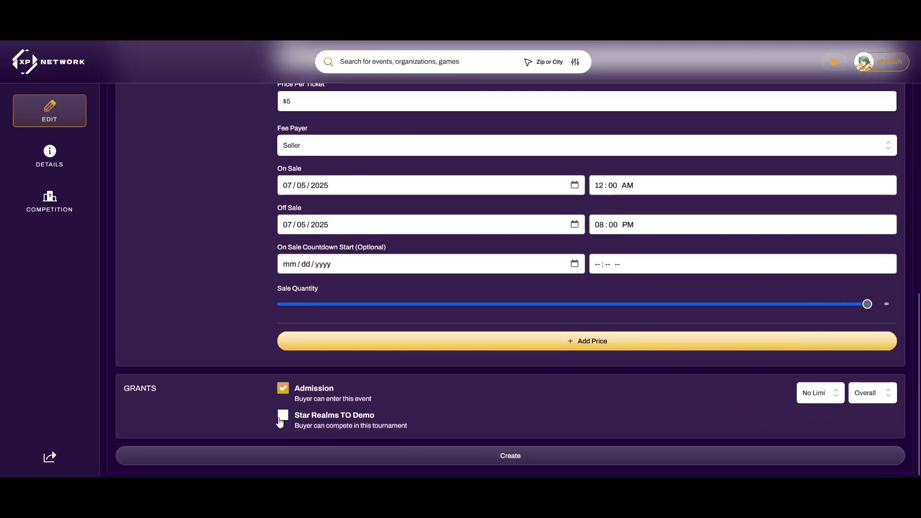
left_click(283, 416)
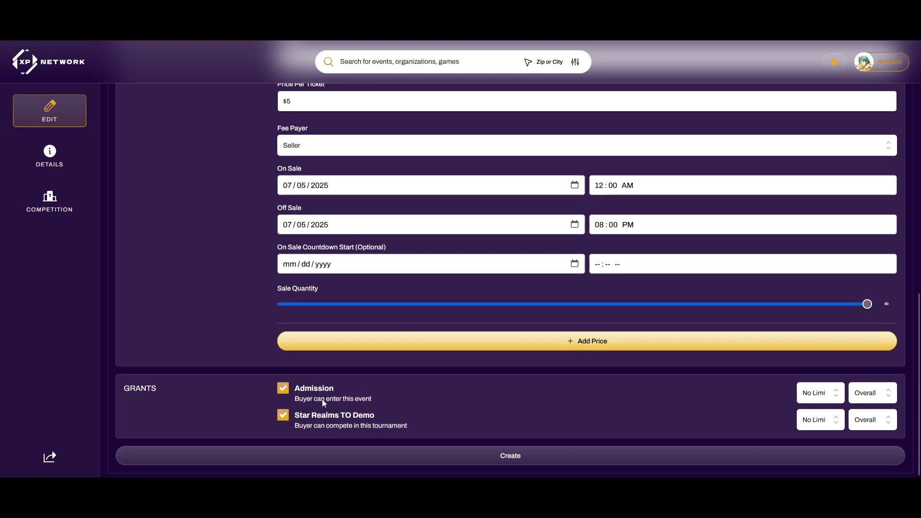
scroll(310, 401, "up", 10)
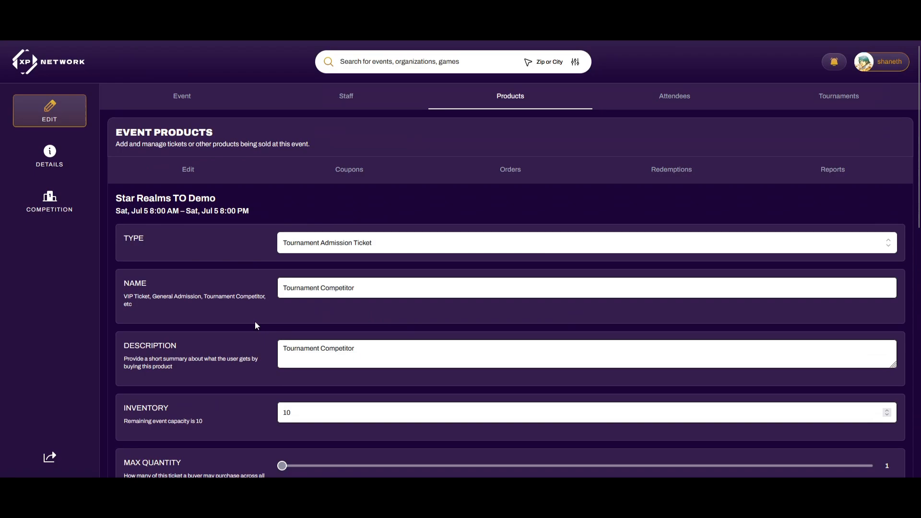
scroll(364, 249, "down", 3)
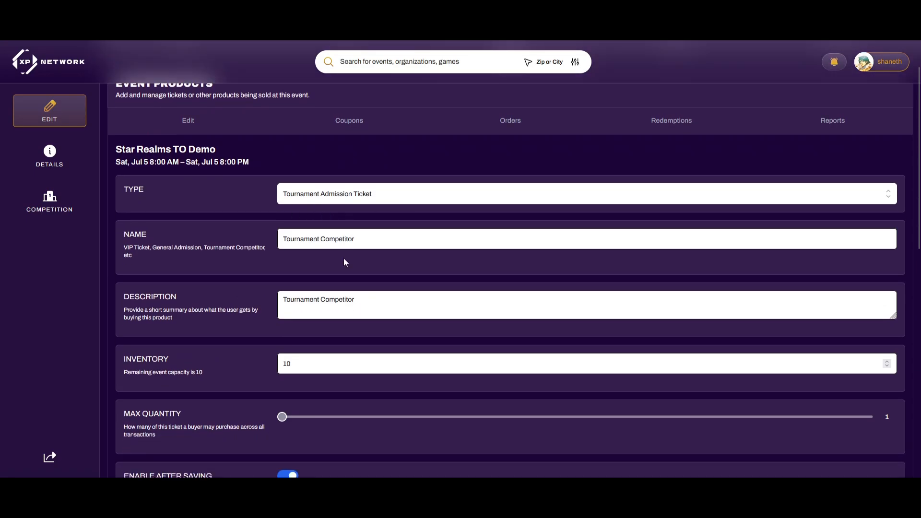
scroll(344, 258, "down", 10)
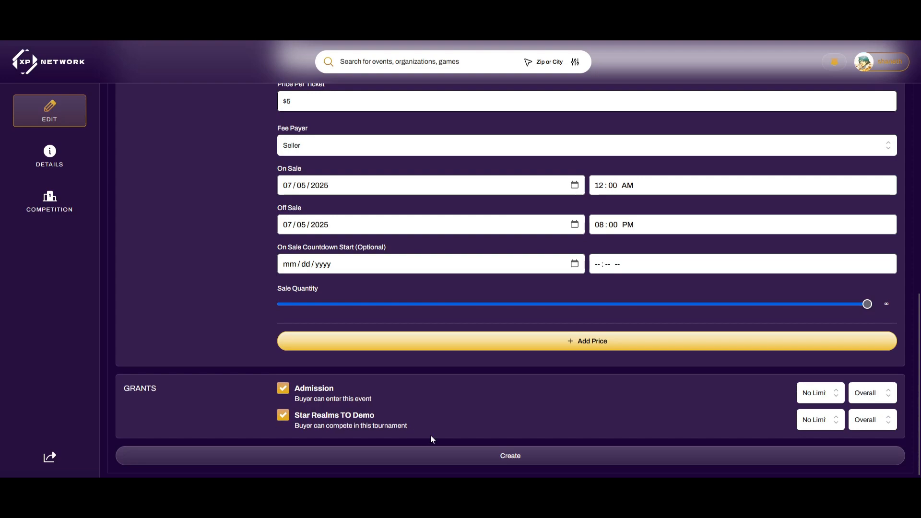
left_click(490, 456)
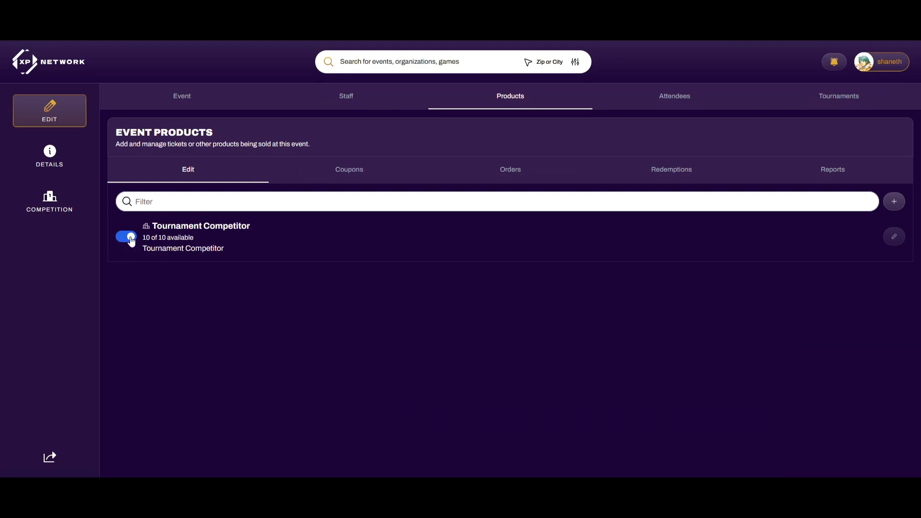
left_click(49, 158)
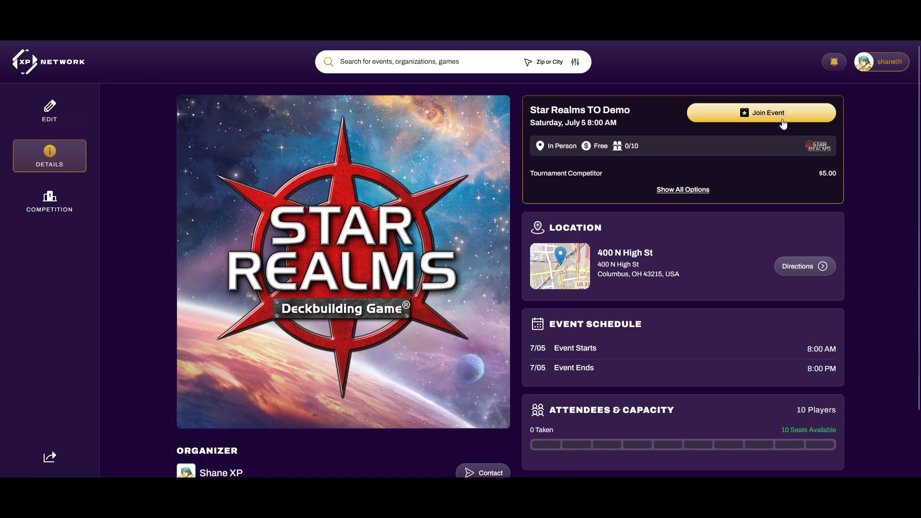
left_click(50, 115)
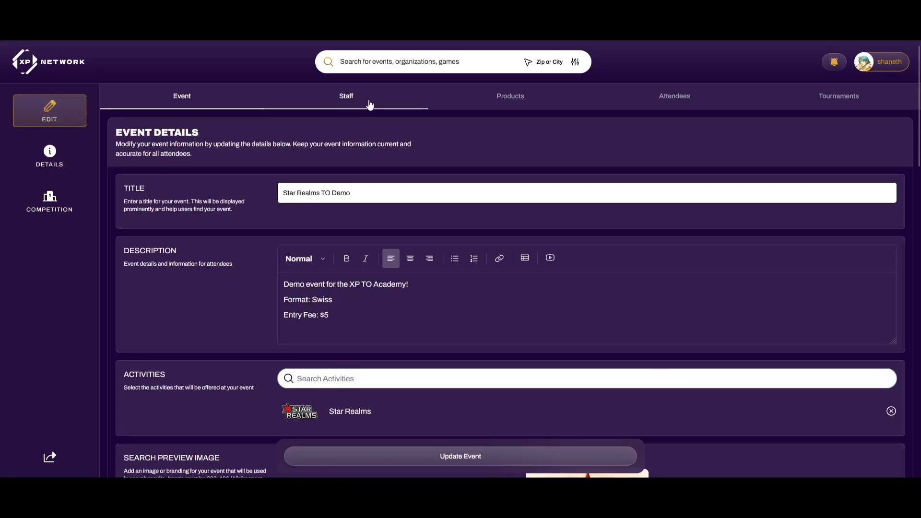
left_click(463, 98)
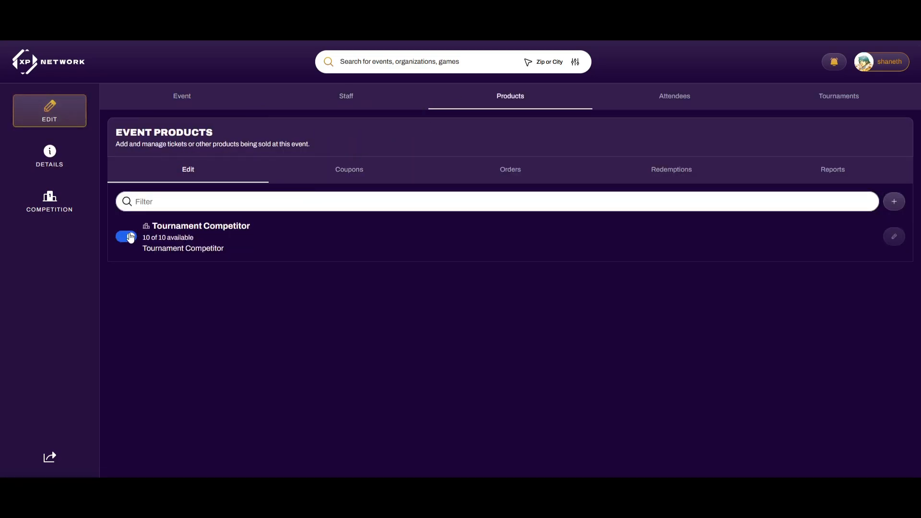
left_click(131, 237)
left_click(49, 157)
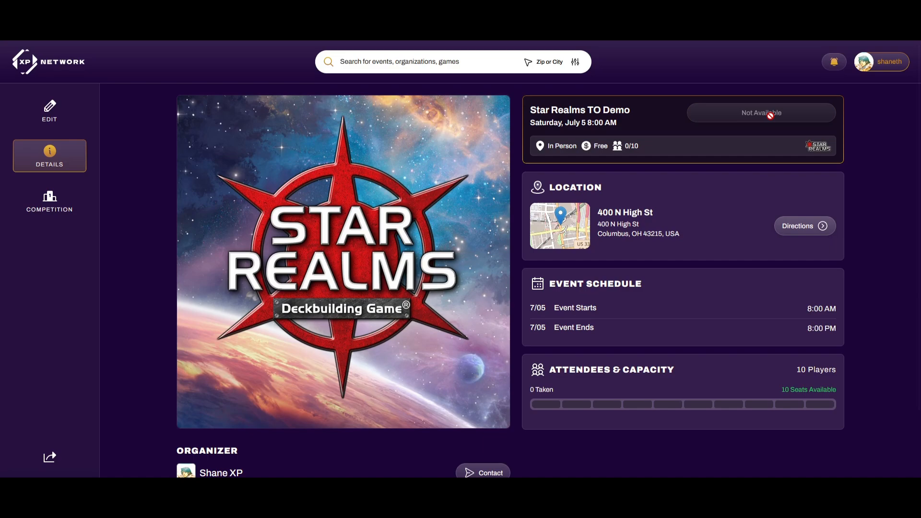
left_click(66, 110)
left_click(504, 96)
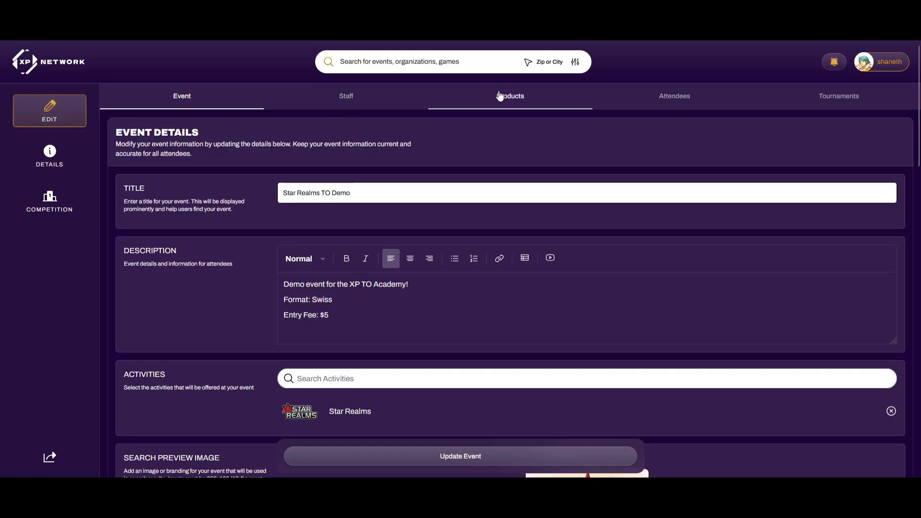
left_click(61, 164)
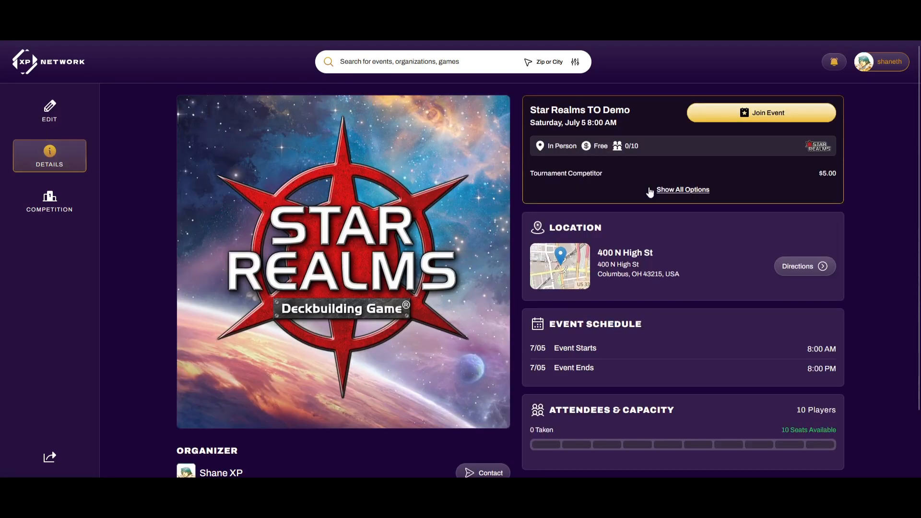
left_click(64, 118)
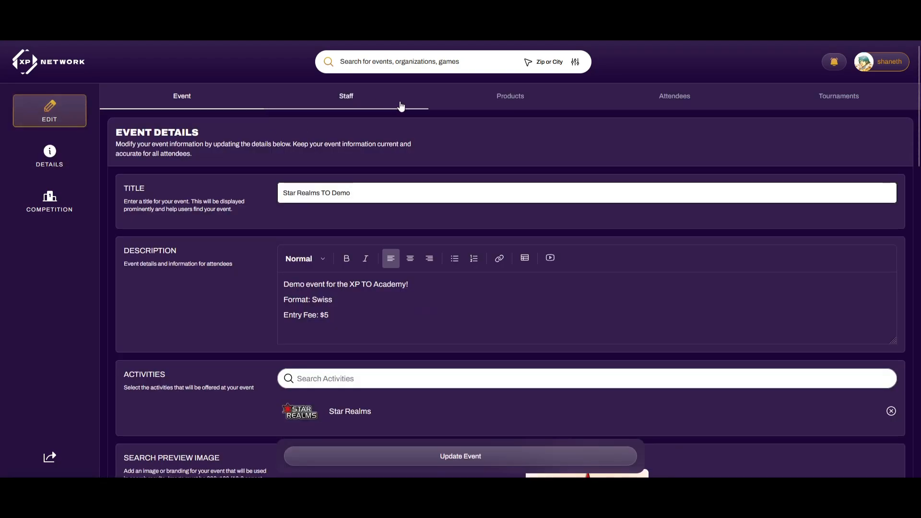
left_click(498, 97)
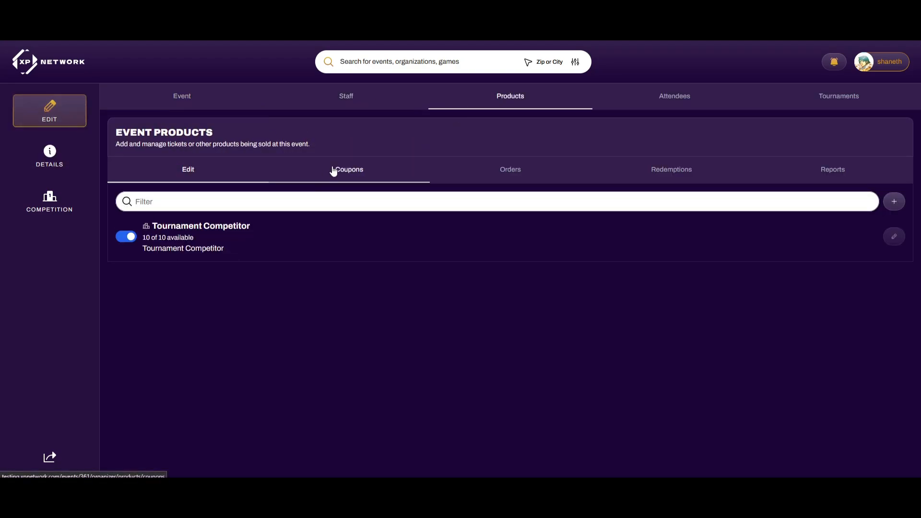
Start a new coupon named '$2 Off' with redemption code 2OFFEVENT
left_click(356, 177)
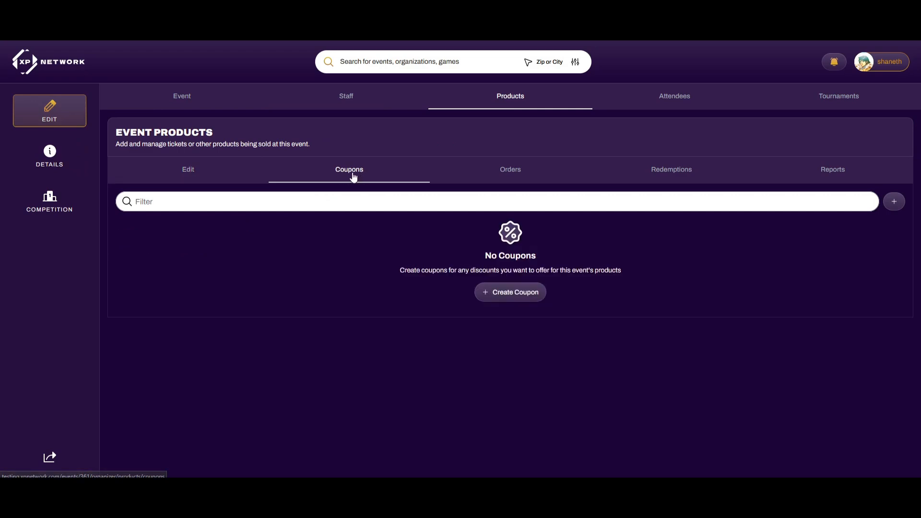
left_click(517, 292)
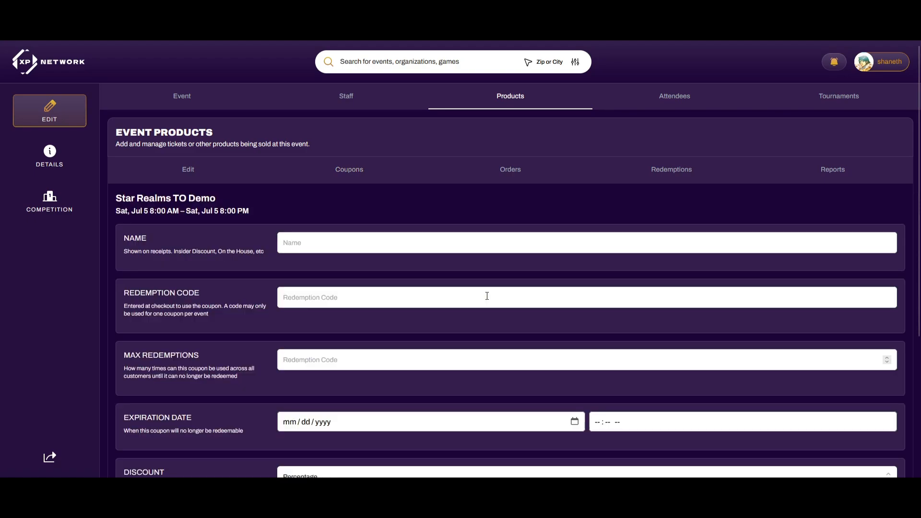
left_click(336, 244)
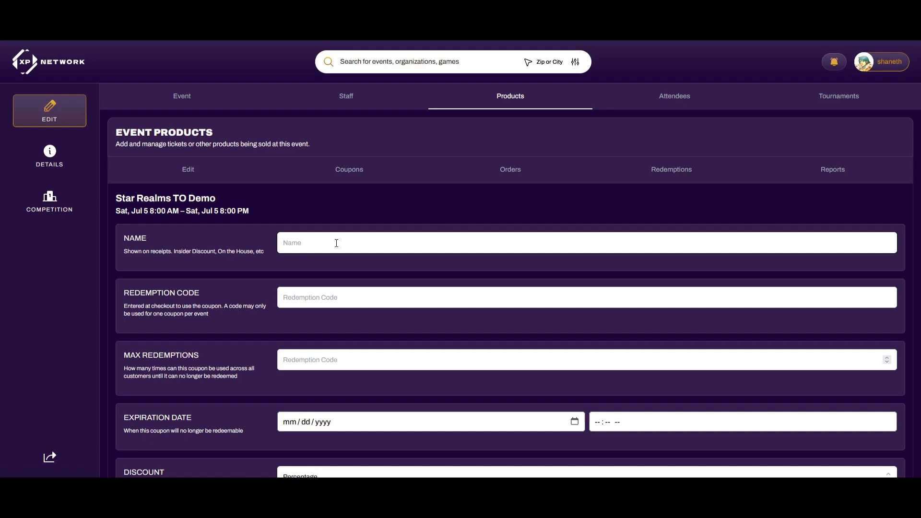
type("$2 Off")
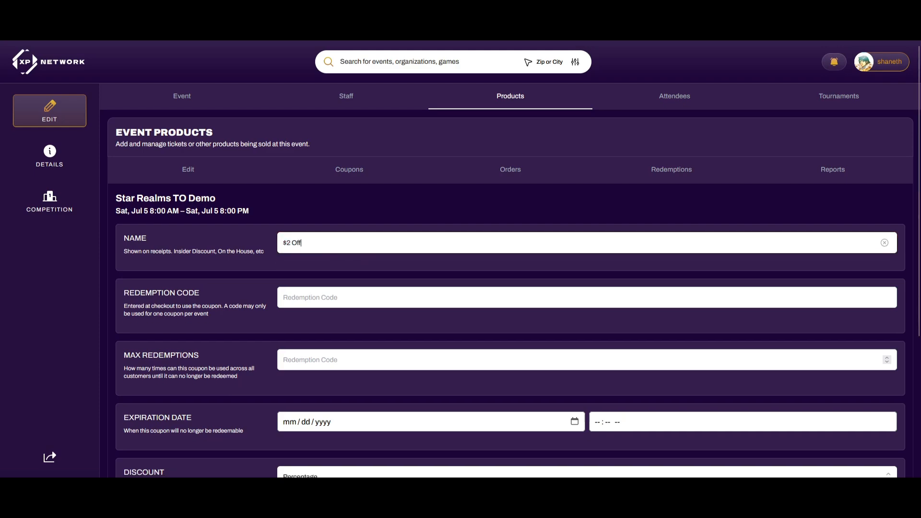
left_click(354, 295)
type("2OFF")
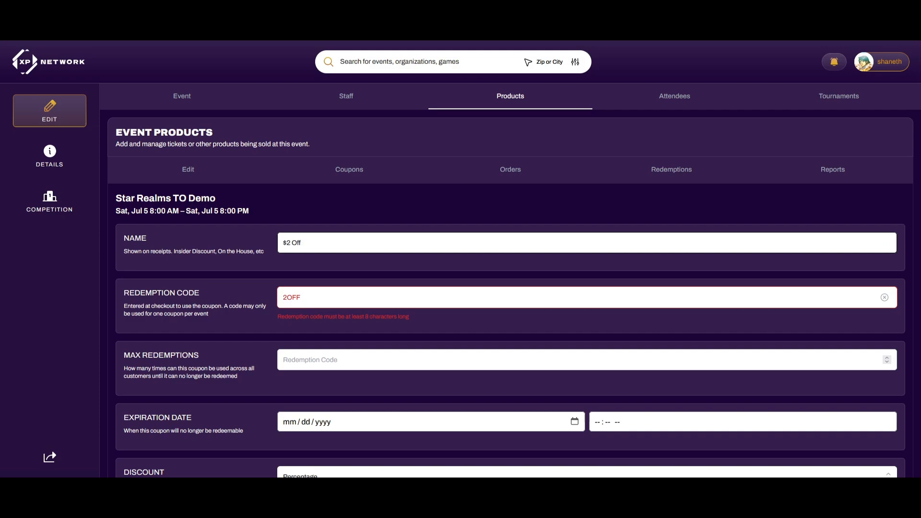
type("EVENT")
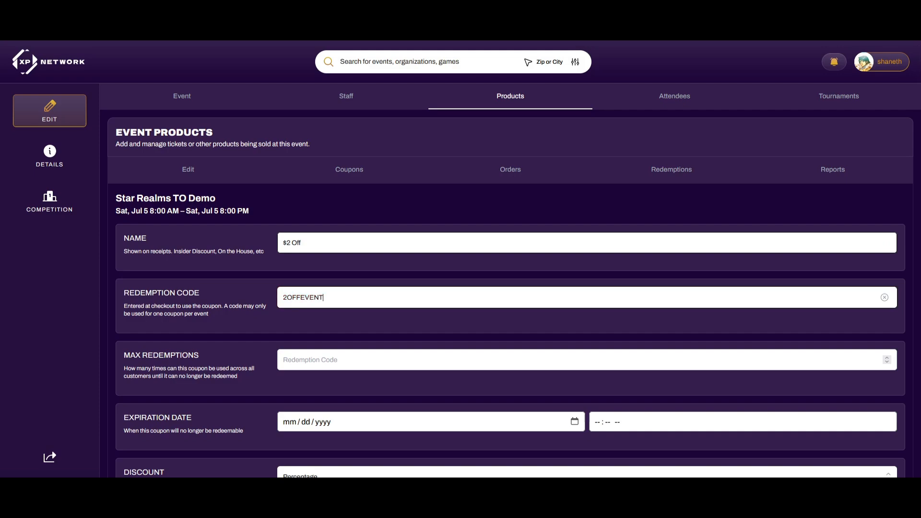
Set the coupon to expire on 07/05/2025 at 8:00 AM
scroll(337, 268, "down", 2)
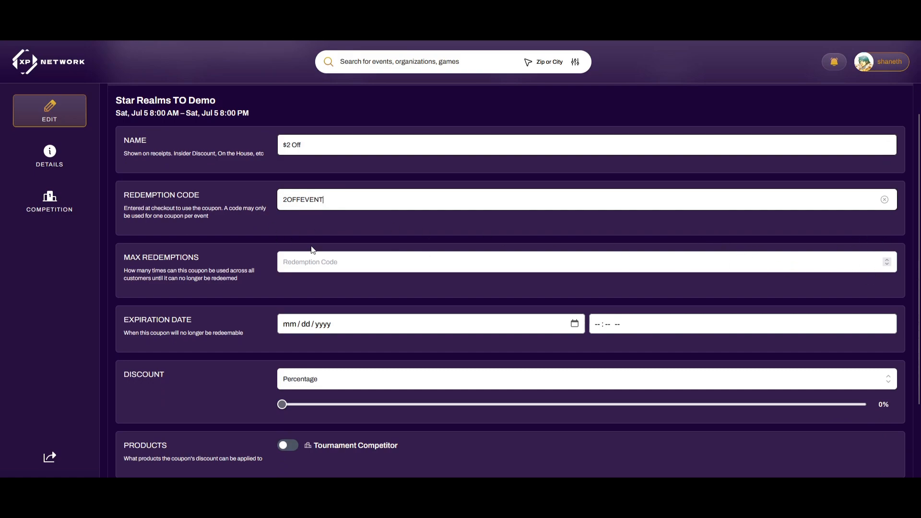
left_click(578, 323)
left_click(391, 378)
left_click(597, 326)
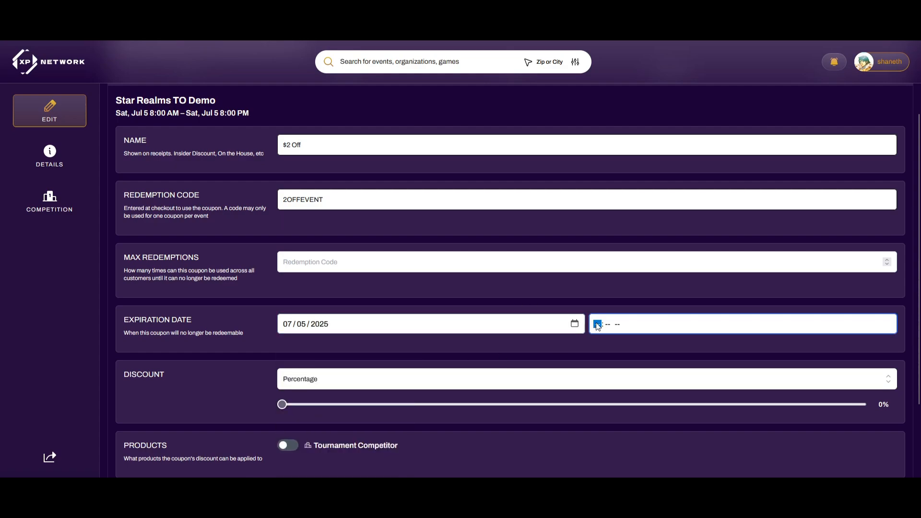
type("0800a")
left_click(570, 306)
Make it a $2 fixed Amount discount on Tournament Competitor and create the coupon
scroll(569, 306, "down", 2)
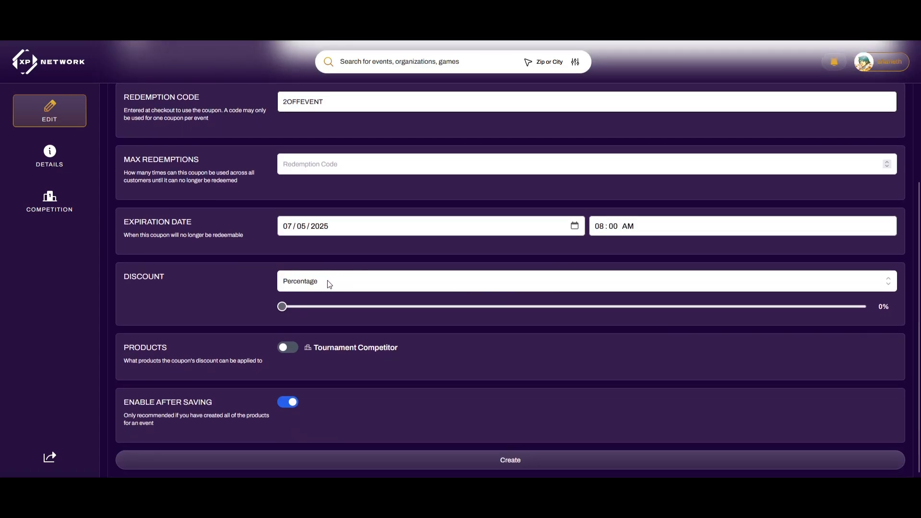
left_click(330, 284)
left_click(321, 311)
left_click(317, 305)
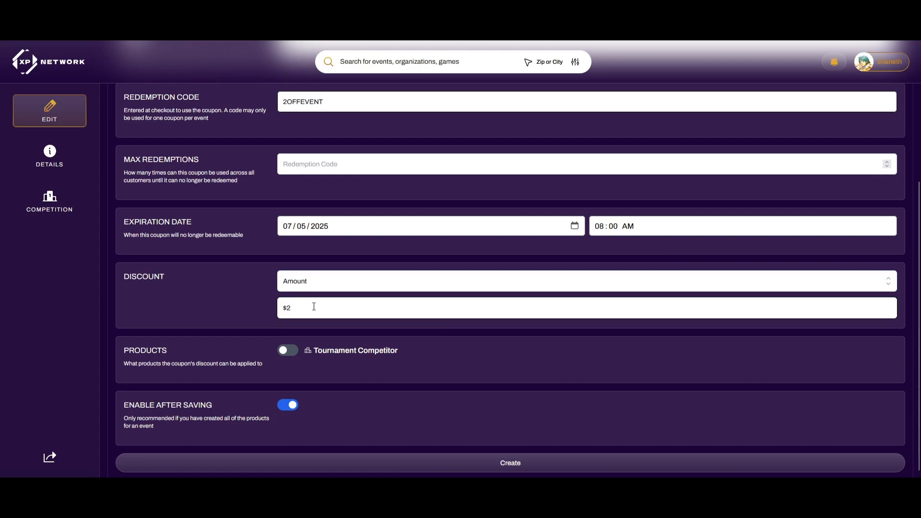
scroll(225, 336, "down", 1)
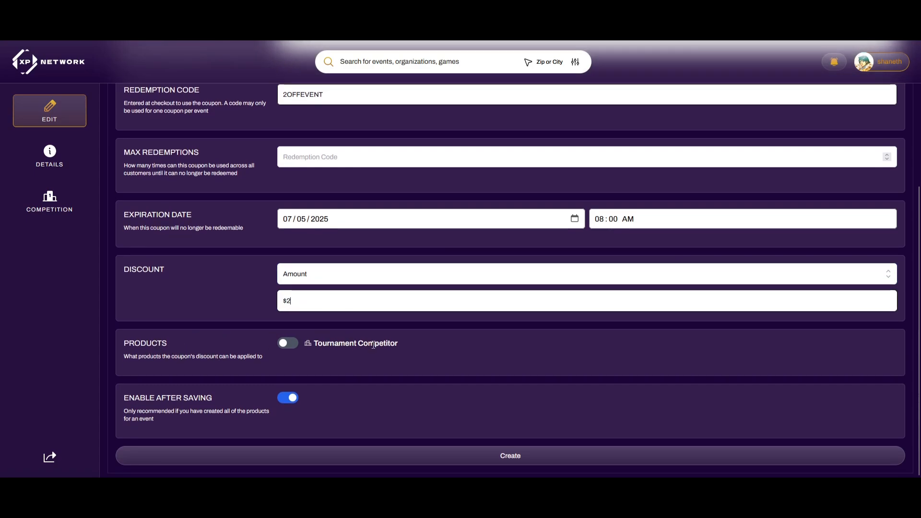
left_click(287, 343)
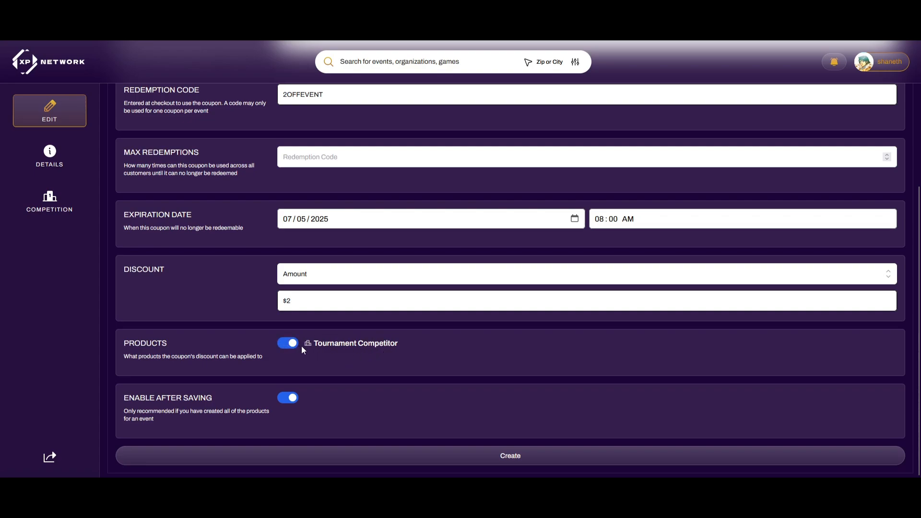
scroll(402, 341, "up", 2)
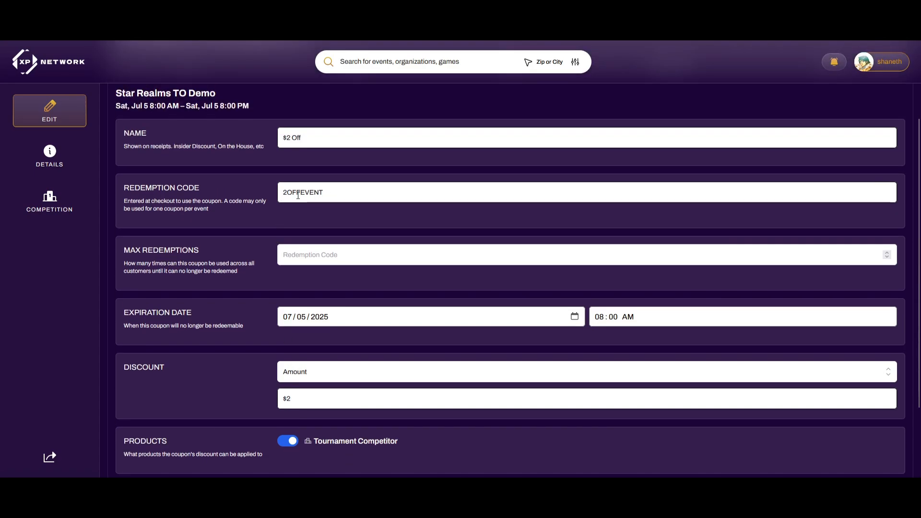
scroll(245, 297, "down", 2)
scroll(293, 311, "up", 1)
scroll(283, 355, "down", 1)
left_click(469, 453)
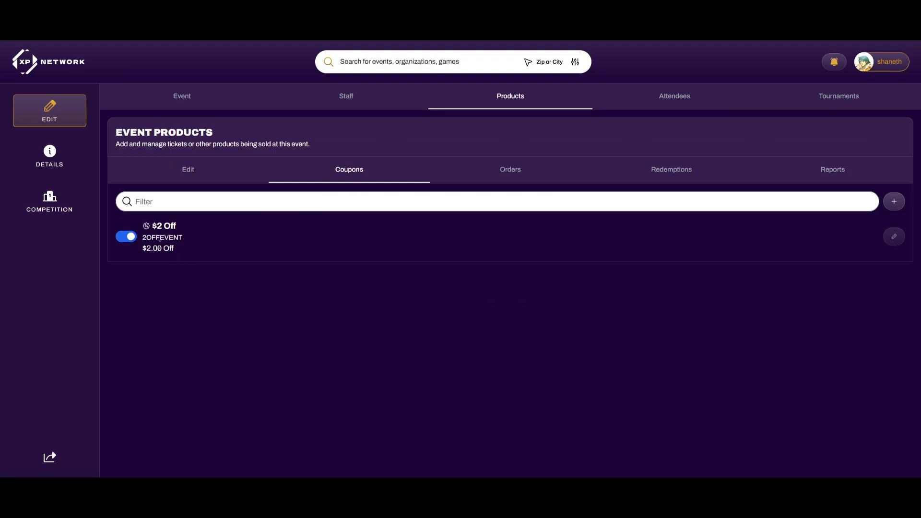
left_click(893, 202)
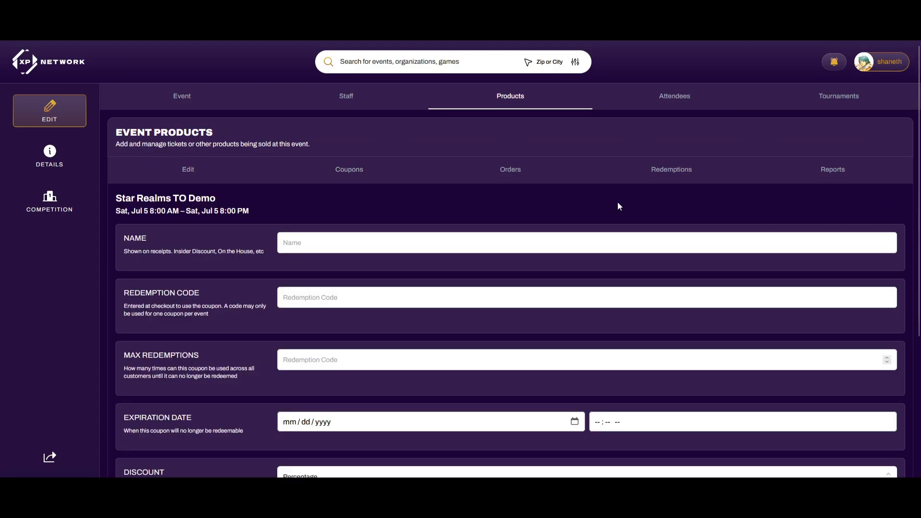
left_click(400, 238)
type("100%")
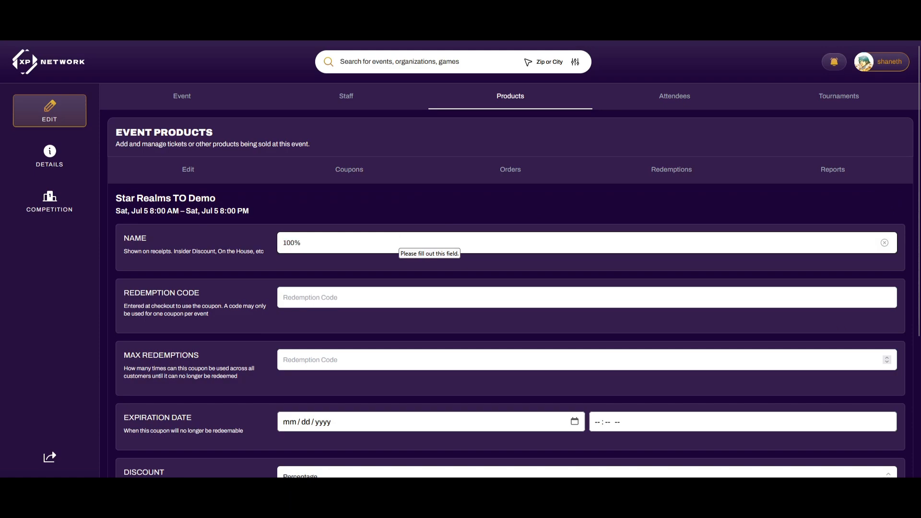
type(" Off")
left_click(387, 294)
type("FREEEVENT")
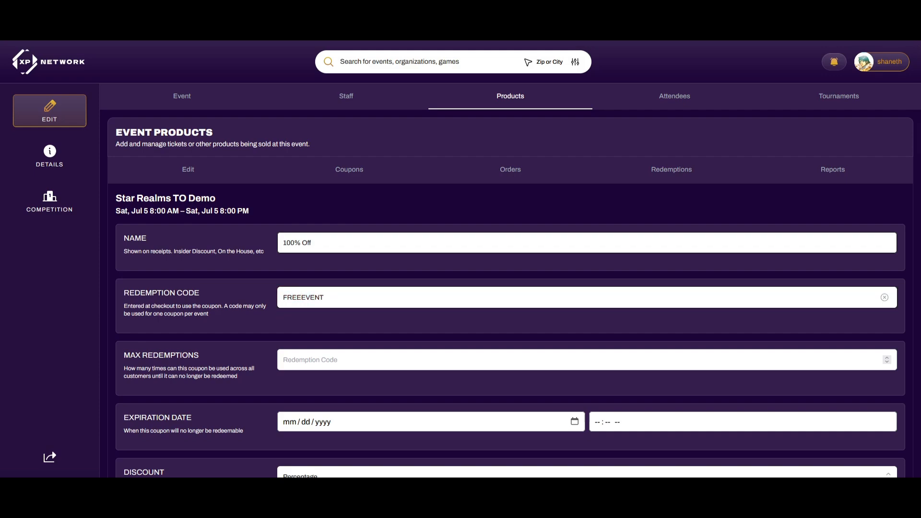
Limit it to one redemption, expiring 07/05/2025 at 08:00 AM
scroll(385, 293, "down", 2)
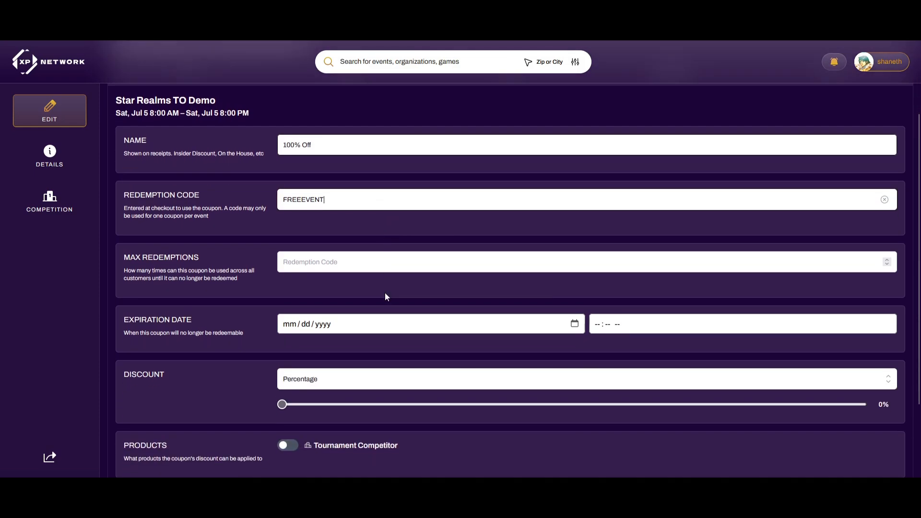
left_click(887, 259)
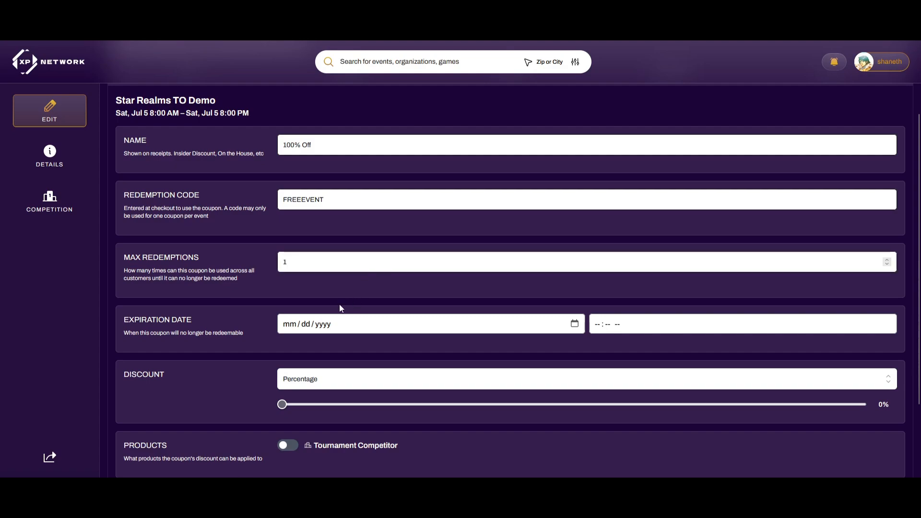
left_click(575, 324)
left_click(387, 378)
left_click(598, 325)
type("0800a")
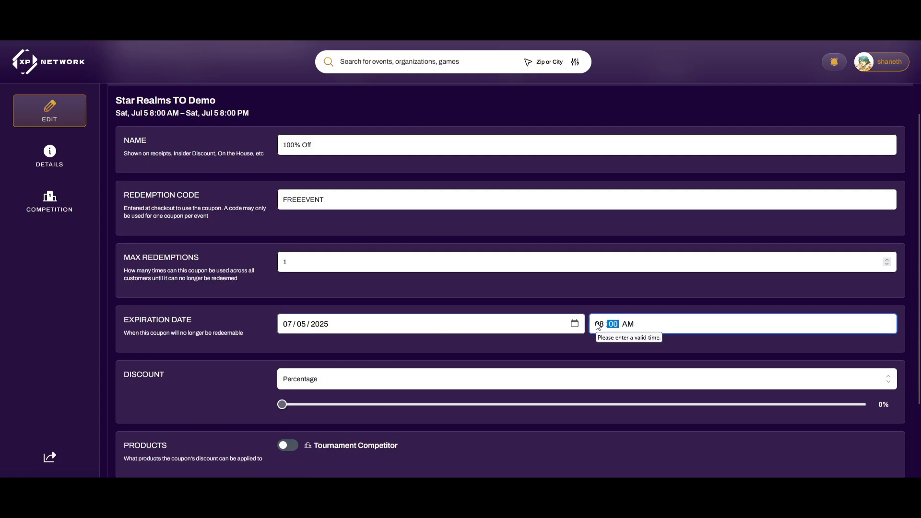
Set a 100% percentage discount for Tournament Competitor and create the coupon
scroll(384, 353, "down", 1)
scroll(489, 300, "down", 1)
left_click(339, 282)
left_click(311, 302)
left_click_drag(283, 306, 869, 305)
scroll(423, 337, "down", 1)
left_click(288, 344)
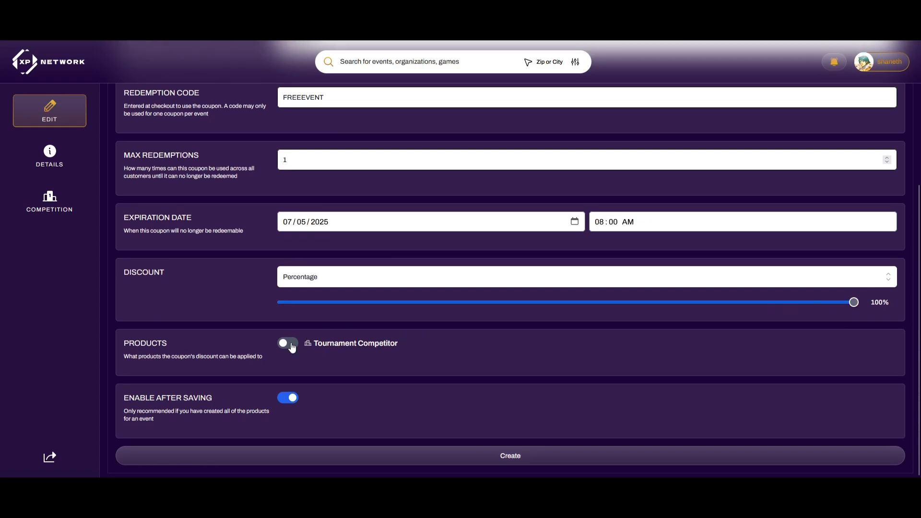
left_click(435, 456)
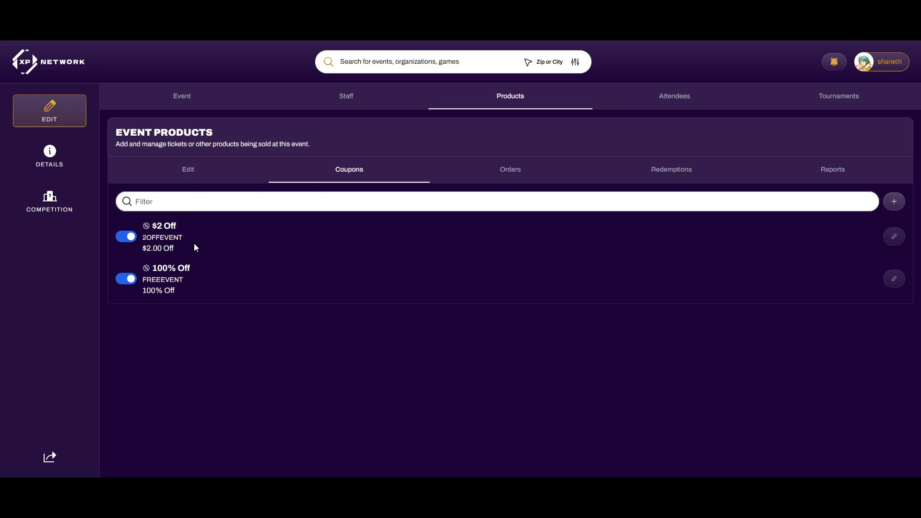
left_click(198, 174)
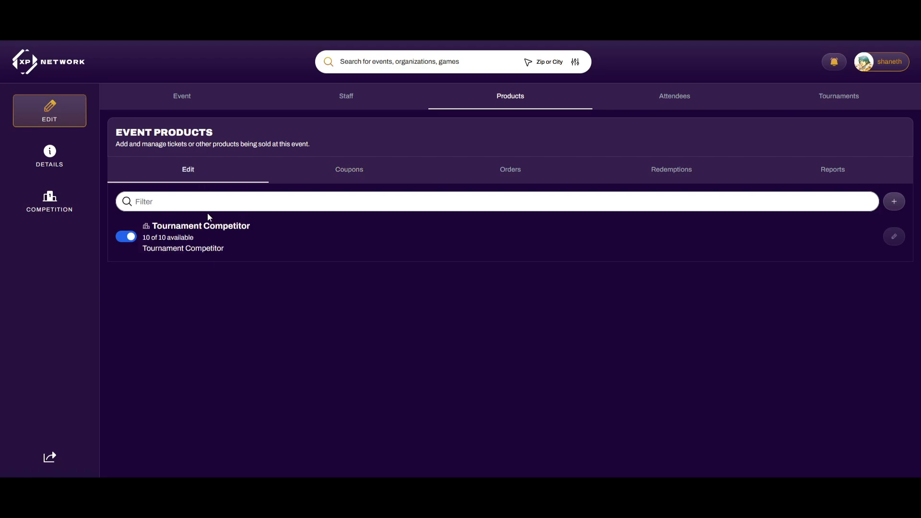
left_click(893, 201)
left_click(335, 244)
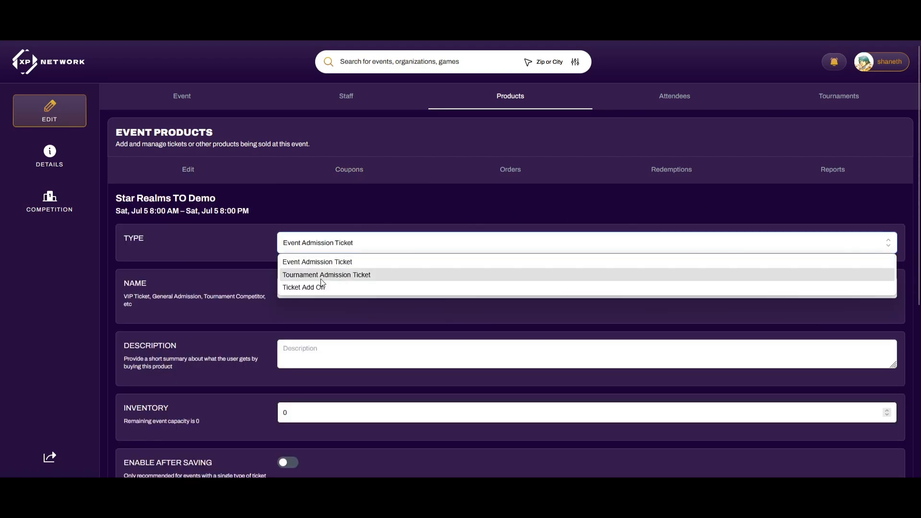
left_click(283, 288)
scroll(254, 269, "down", 6)
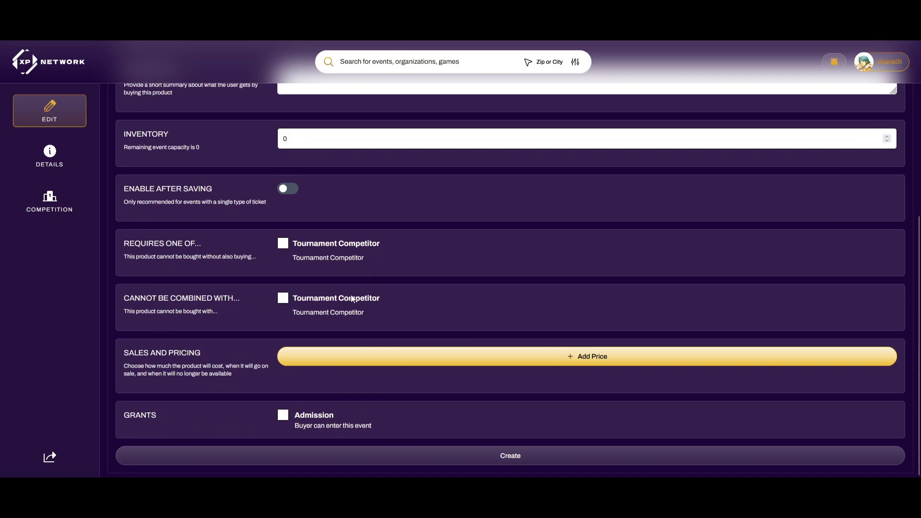
scroll(273, 282, "up", 2)
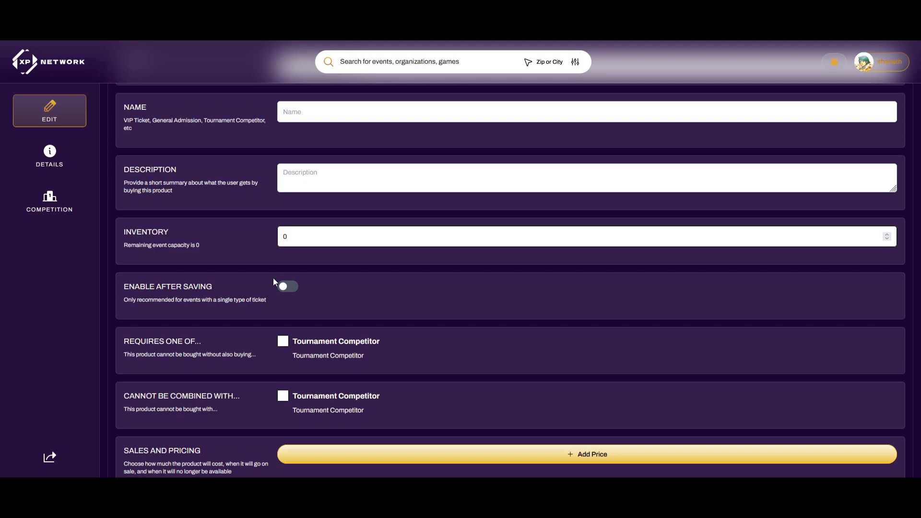
scroll(274, 281, "up", 4)
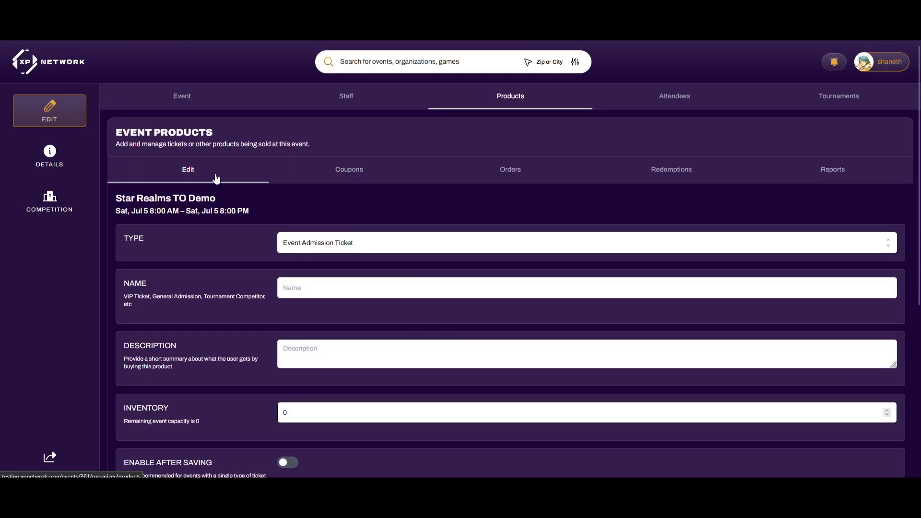
left_click(216, 177)
left_click(335, 172)
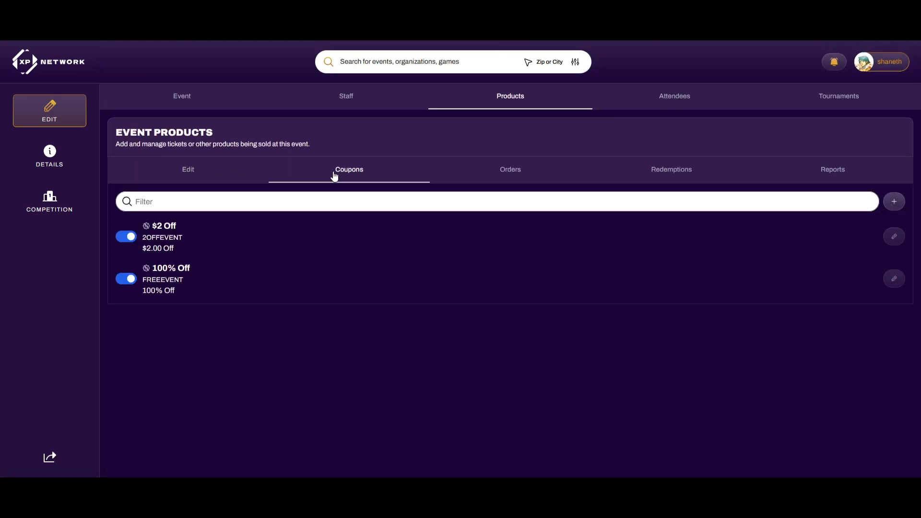
left_click(341, 97)
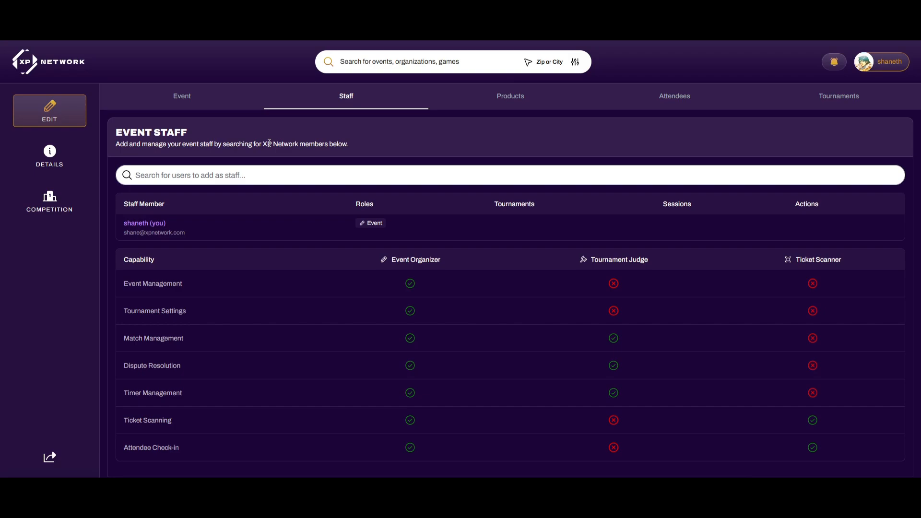
Add the 'judge' user as Tournament Judge for Star Realms TO Demo, then search 'scanner'
left_click(251, 174)
type("judge")
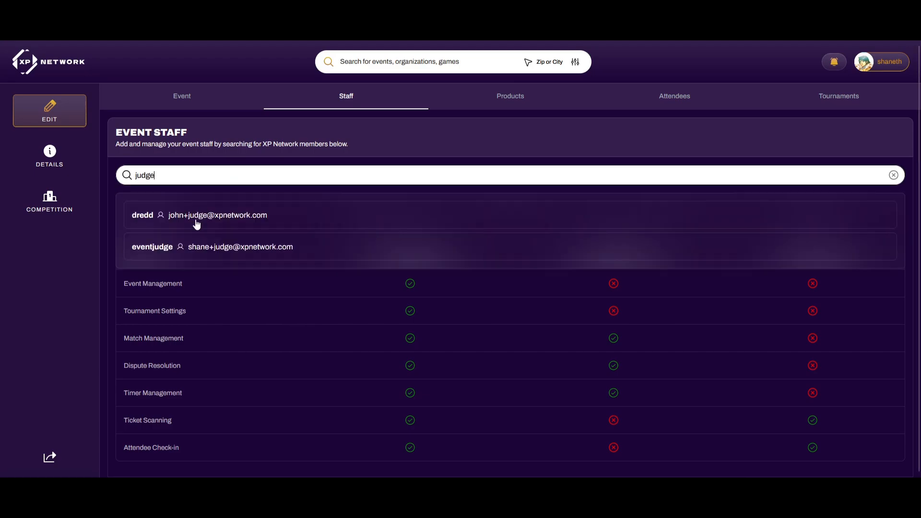
left_click(158, 247)
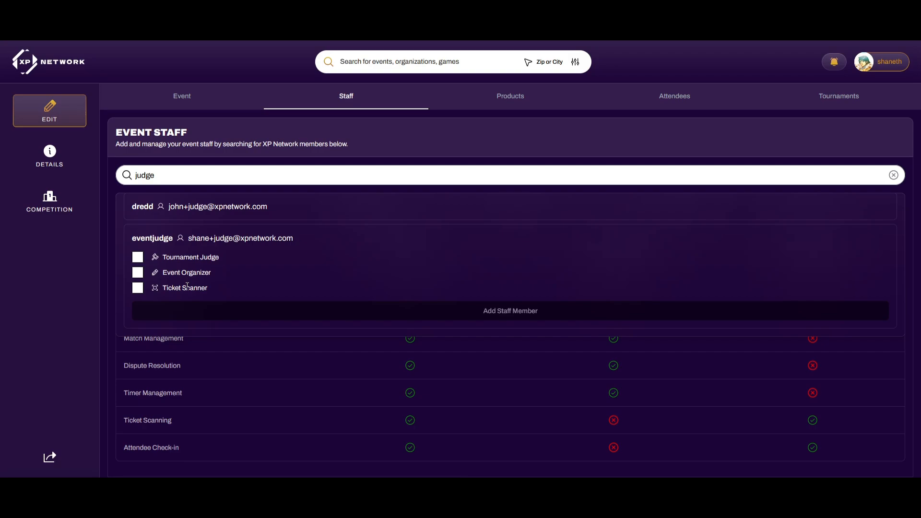
left_click(138, 257)
left_click(154, 272)
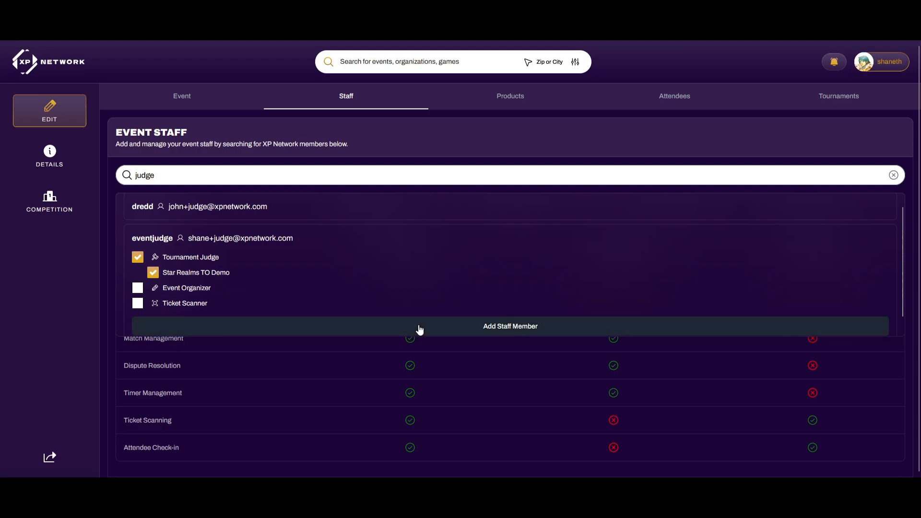
left_click(419, 329)
double_click(200, 176)
type("scanner")
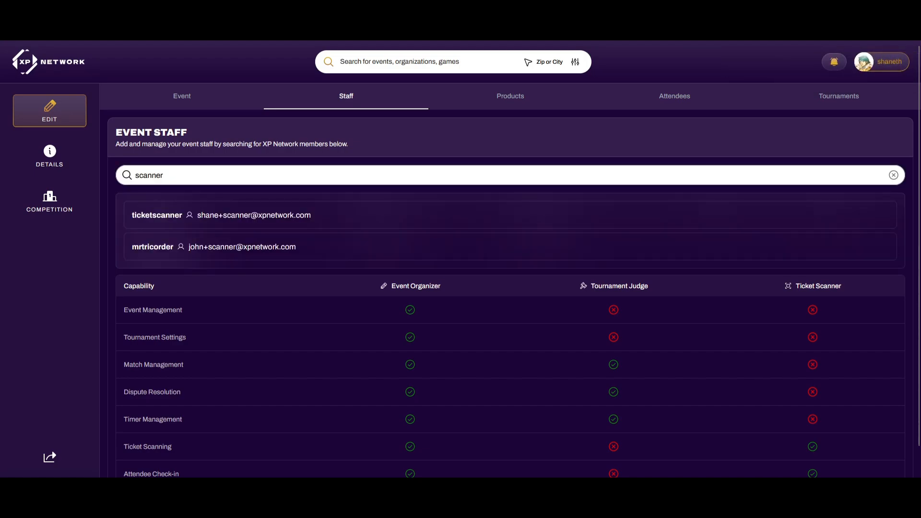
Add the ticketscanner user to staff with the Ticket Scanner role and switch to the mobile app
left_click(172, 219)
left_click(138, 265)
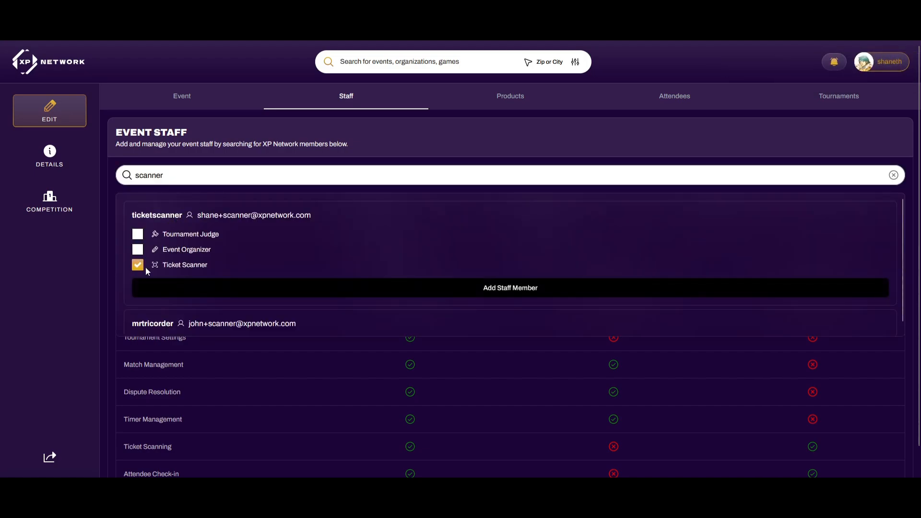
left_click(265, 287)
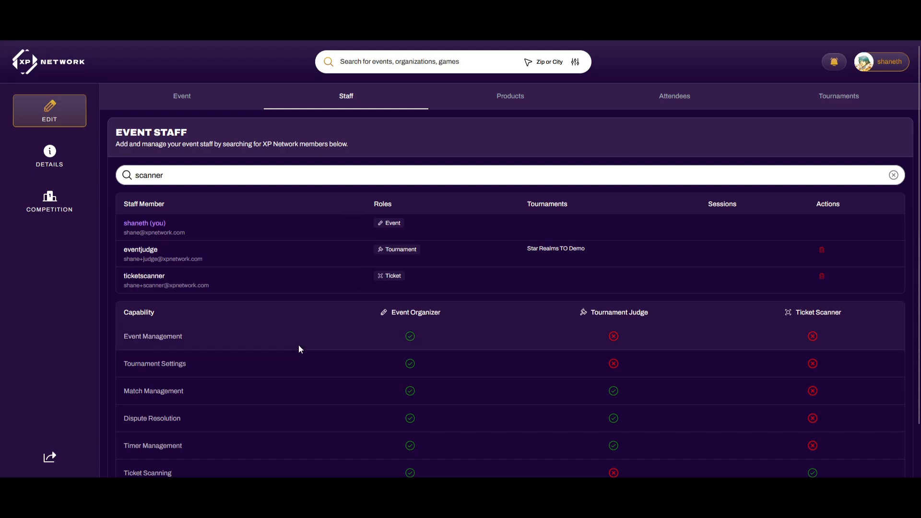
left_click(268, 507)
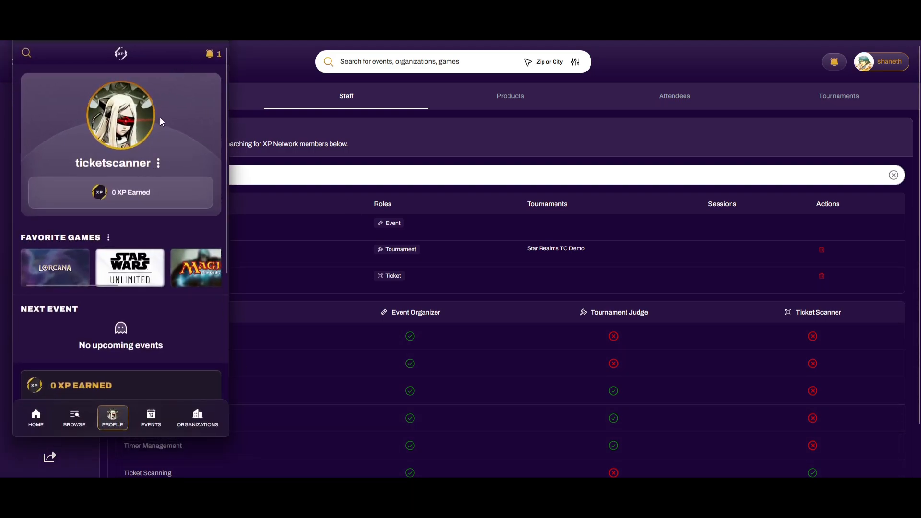
Sign the mobile app out and back in with the scanner's email account
left_click(209, 53)
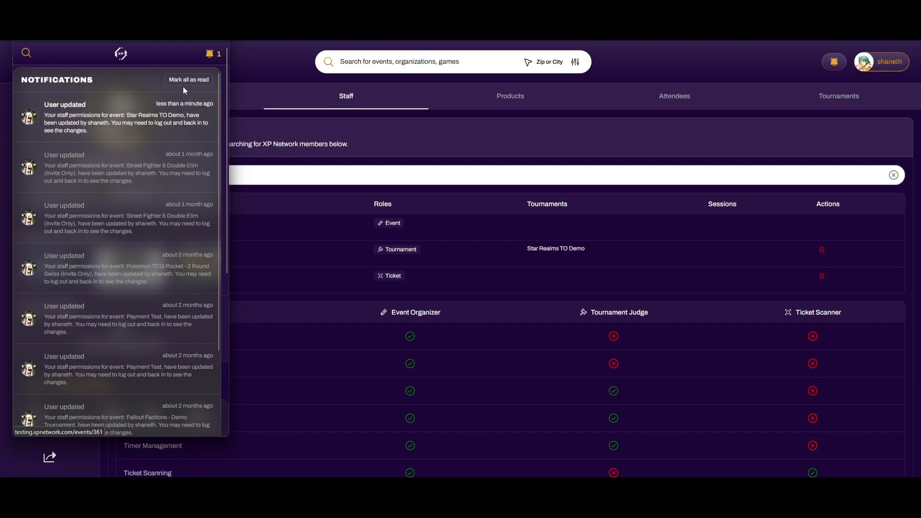
left_click(206, 55)
left_click(157, 165)
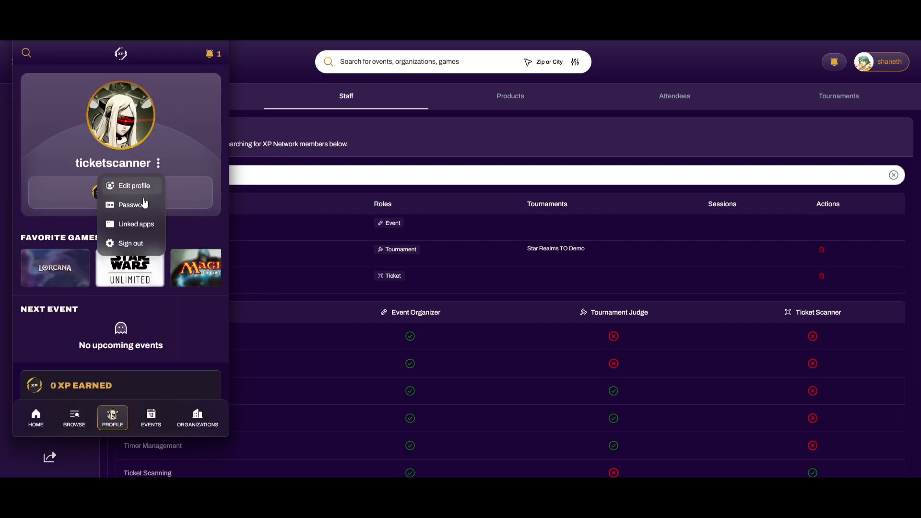
left_click(130, 242)
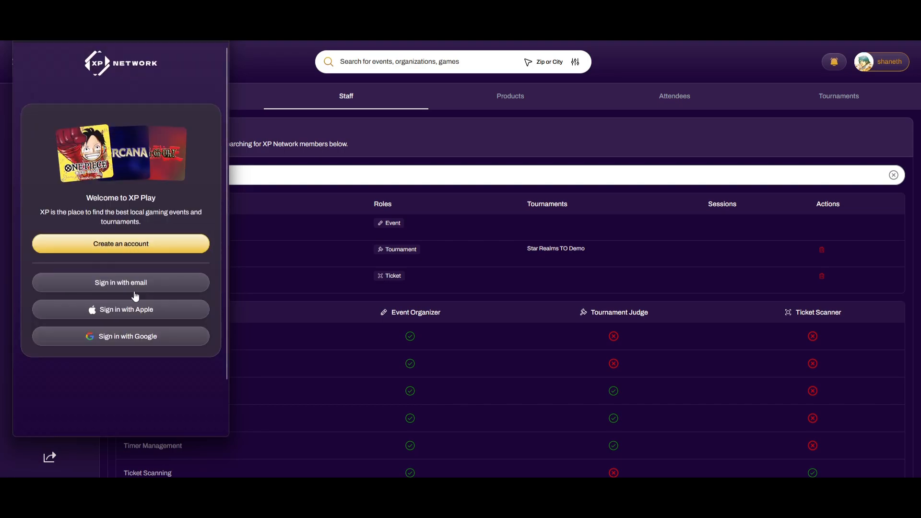
left_click(135, 287)
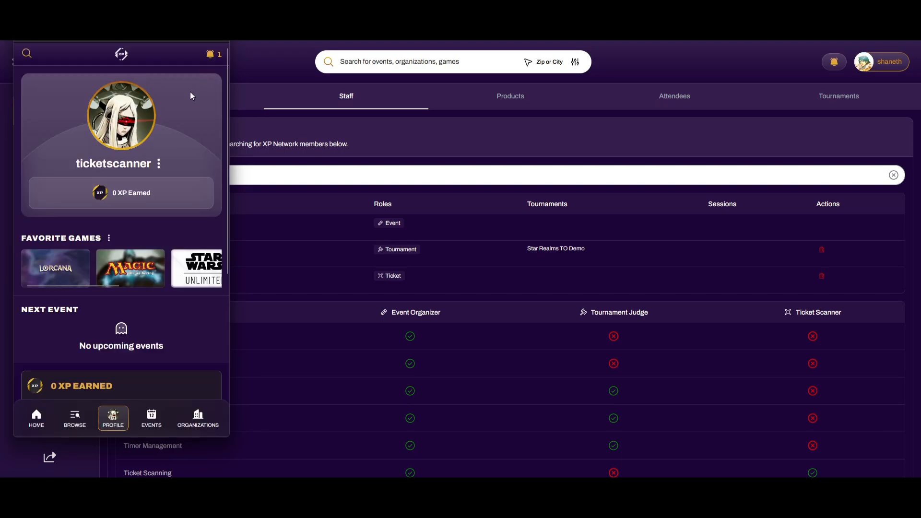
Follow the staff permissions notification to the empty Scanner sessions view, then hide the window
left_click(207, 53)
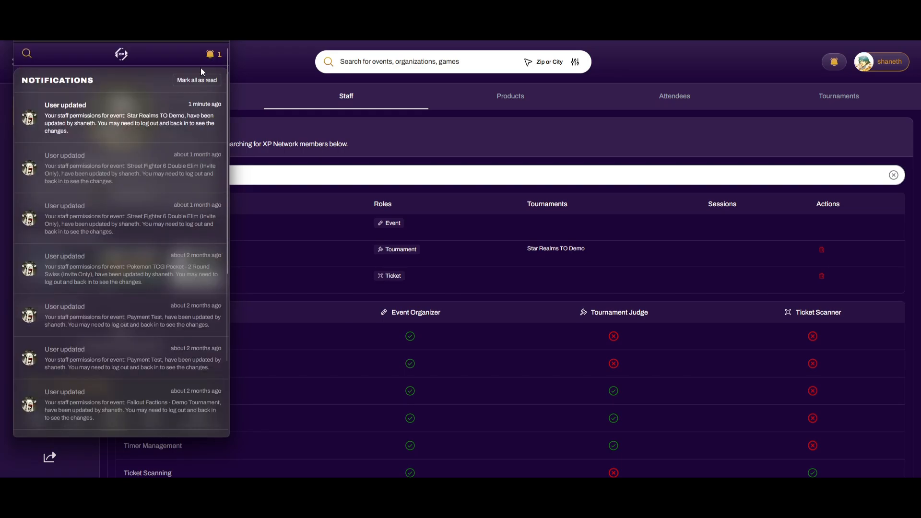
left_click(145, 148)
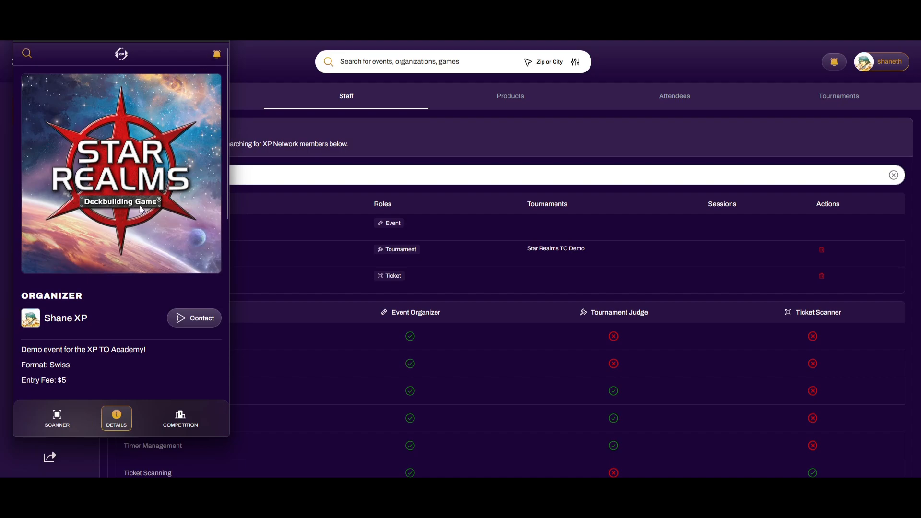
scroll(134, 259, "down", 4)
scroll(134, 255, "down", 3)
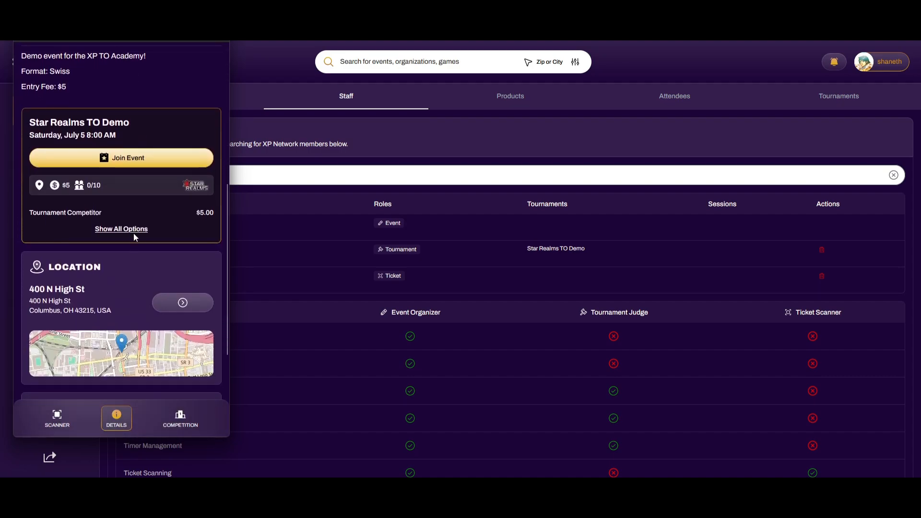
left_click(57, 417)
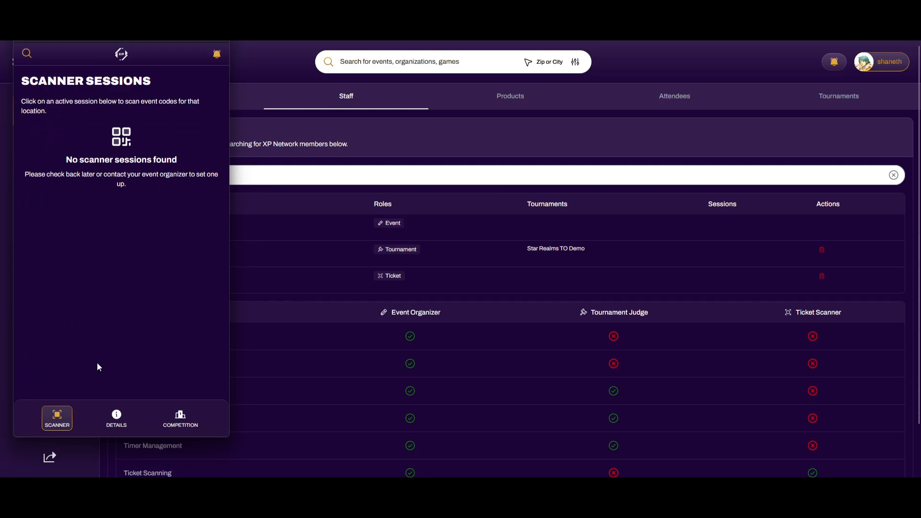
left_click(172, 15)
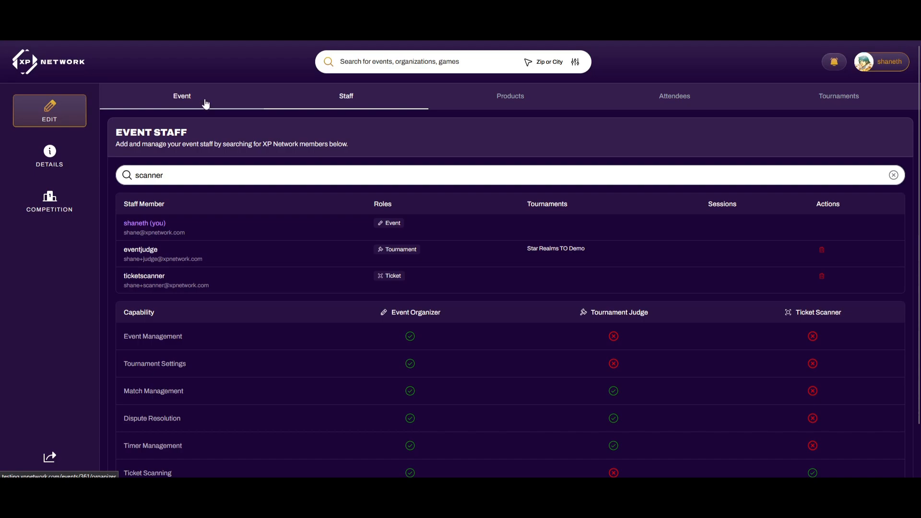
Review the event's Staff roles and public details page, then switch to the four mobile user views
left_click(464, 100)
left_click(358, 100)
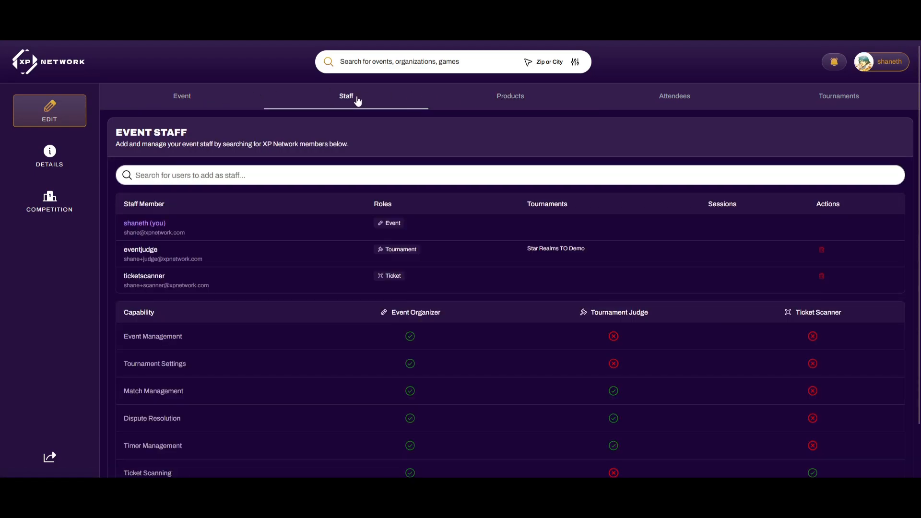
left_click(79, 152)
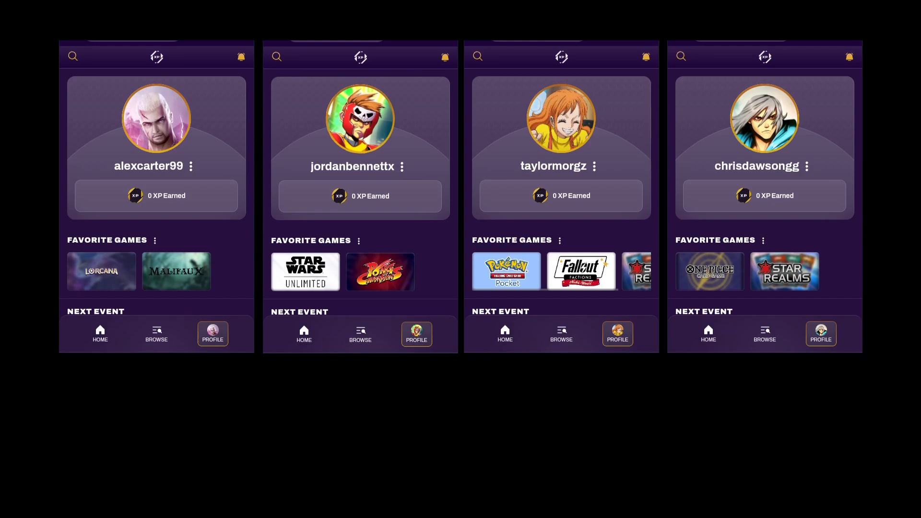
key("alt+Tab")
Open the Star Realms TO Demo event from its pasted link on the first phone
key("ctrl+v")
key("Return")
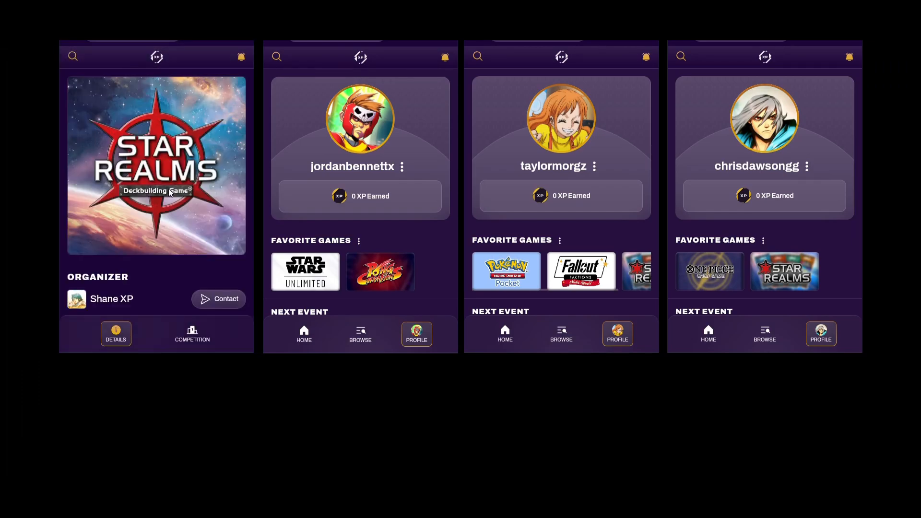
left_click_drag(156, 253, 165, 88)
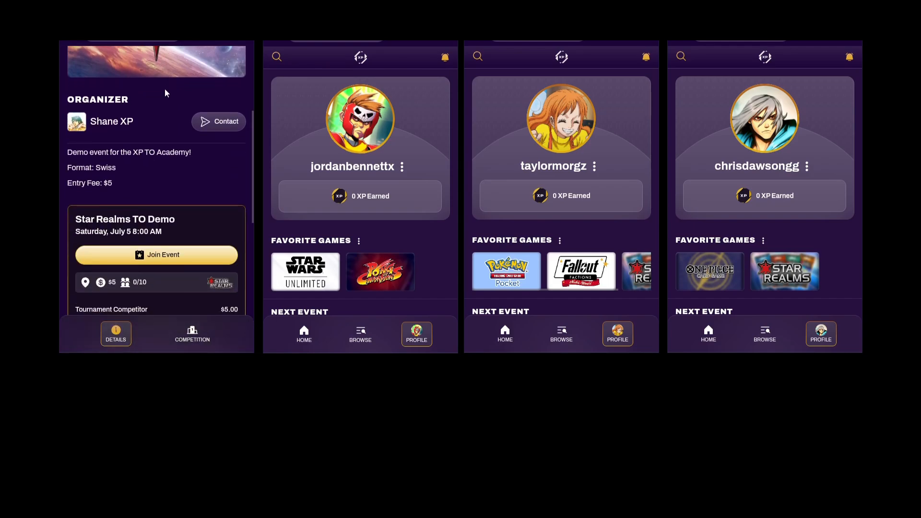
left_click_drag(158, 130, 160, 141)
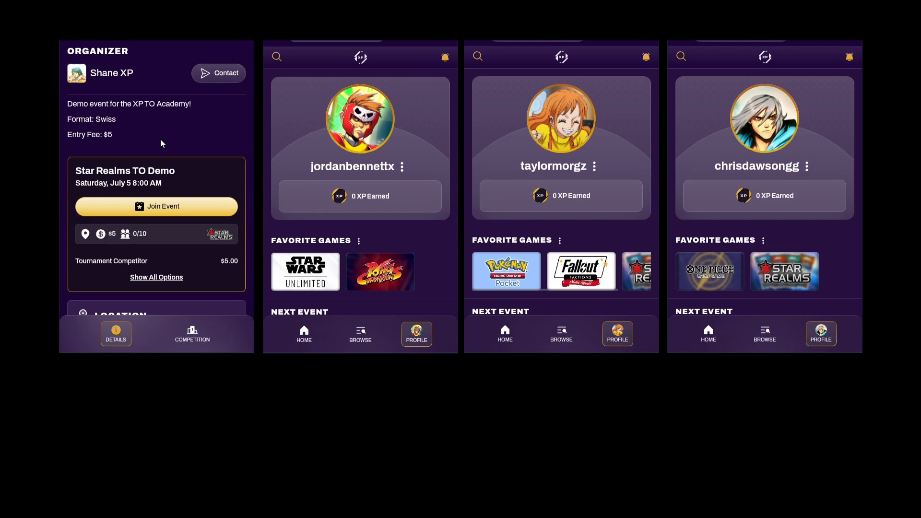
On the second phone, search 'star real' and open the Star Realms TO Demo result
left_click(277, 57)
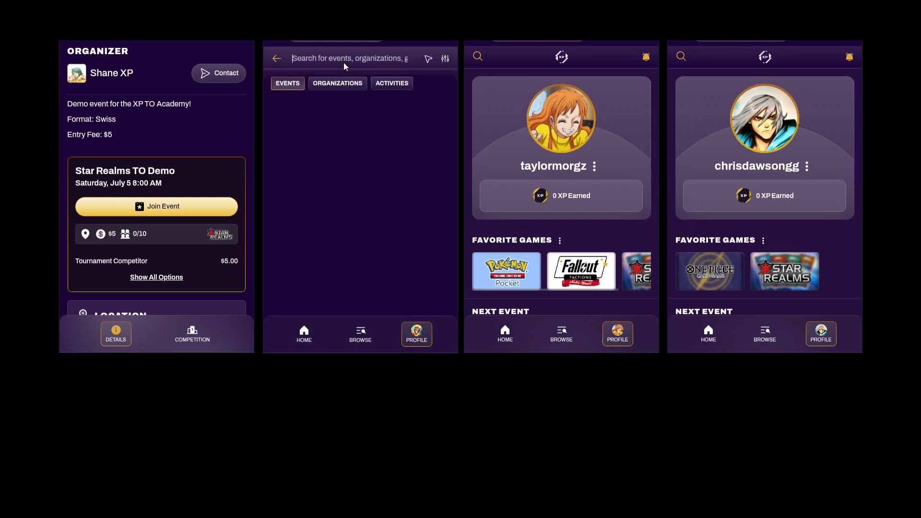
type("star real")
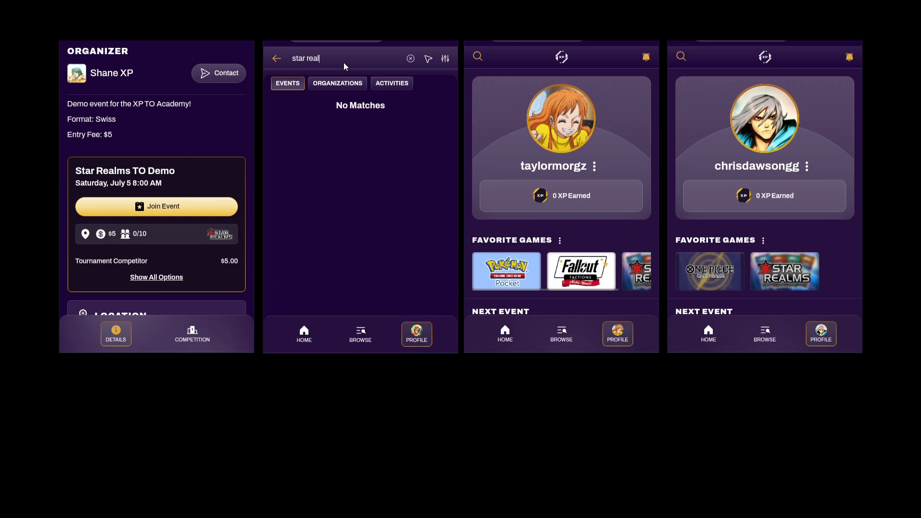
left_click(356, 116)
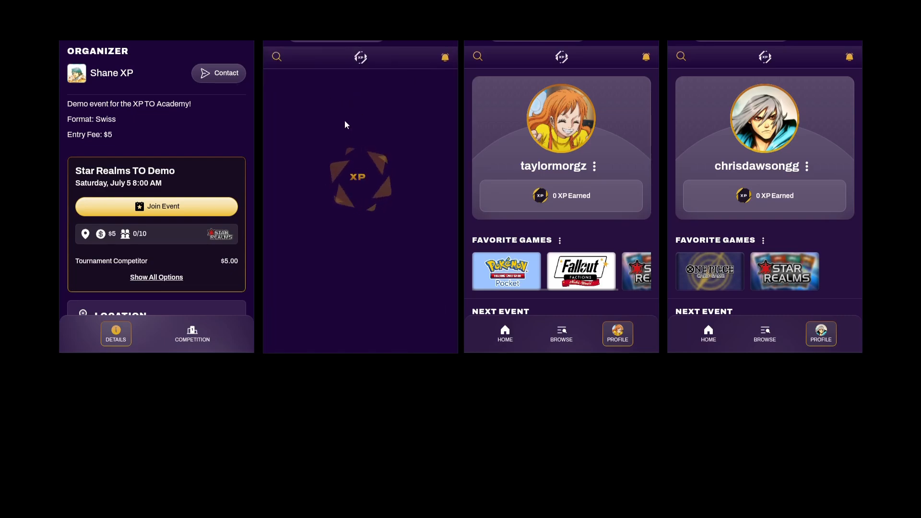
scroll(367, 239, "down", 5)
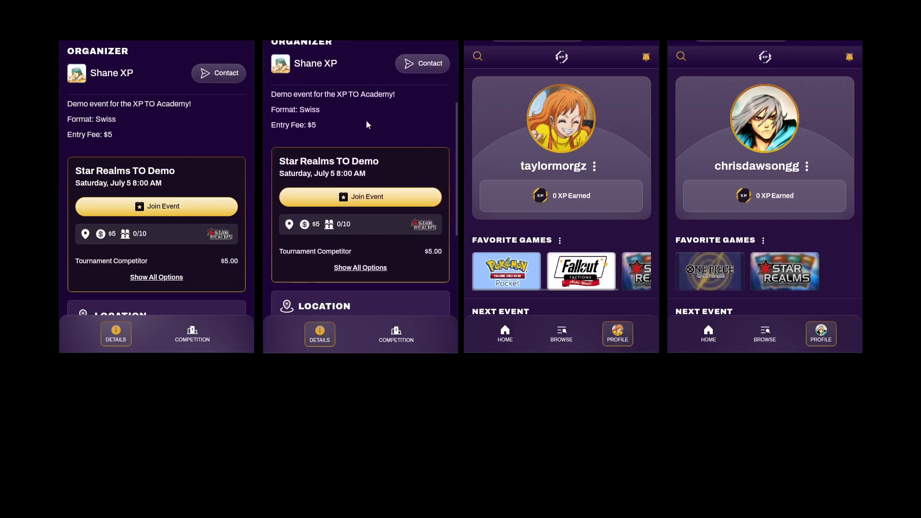
On the third phone, search events near zip 43215 and open Star Realms TO Demo
left_click(478, 56)
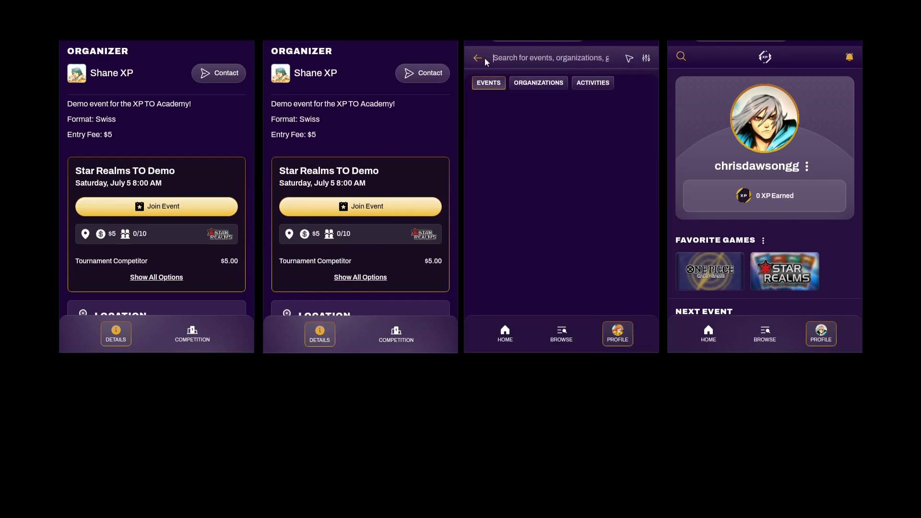
left_click(629, 58)
left_click(551, 81)
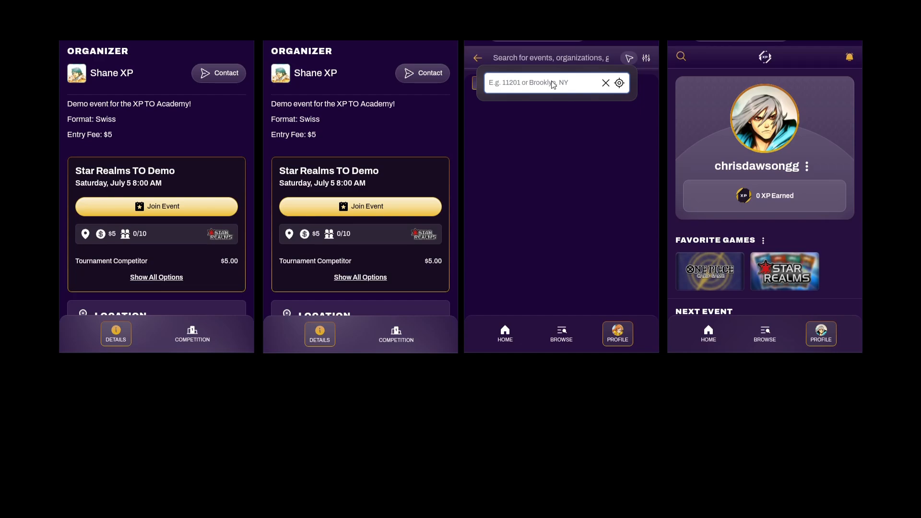
type("43215")
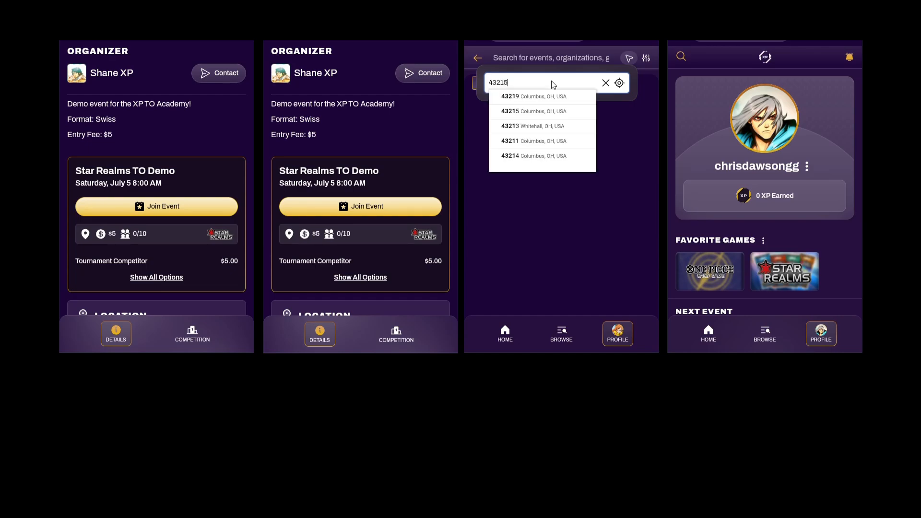
left_click(546, 99)
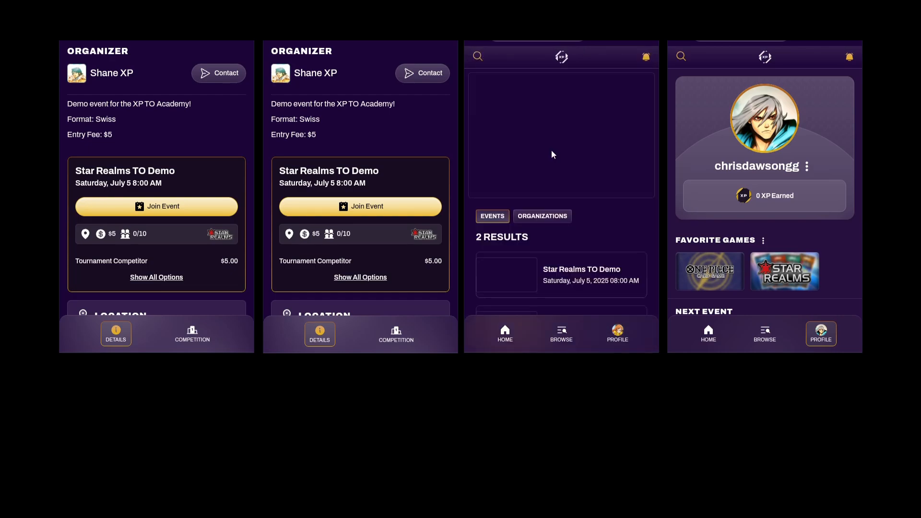
scroll(586, 227, "down", 1)
scroll(587, 228, "down", 1)
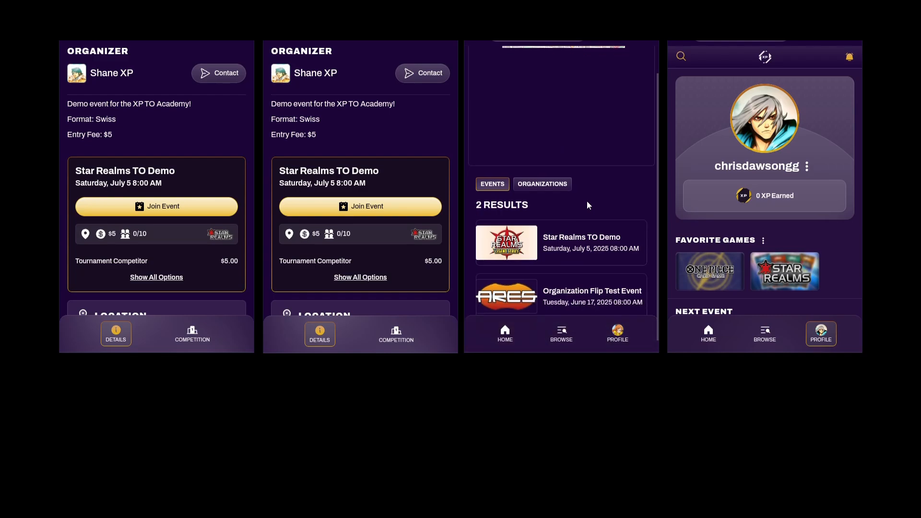
left_click(587, 229)
scroll(561, 91, "down", 5)
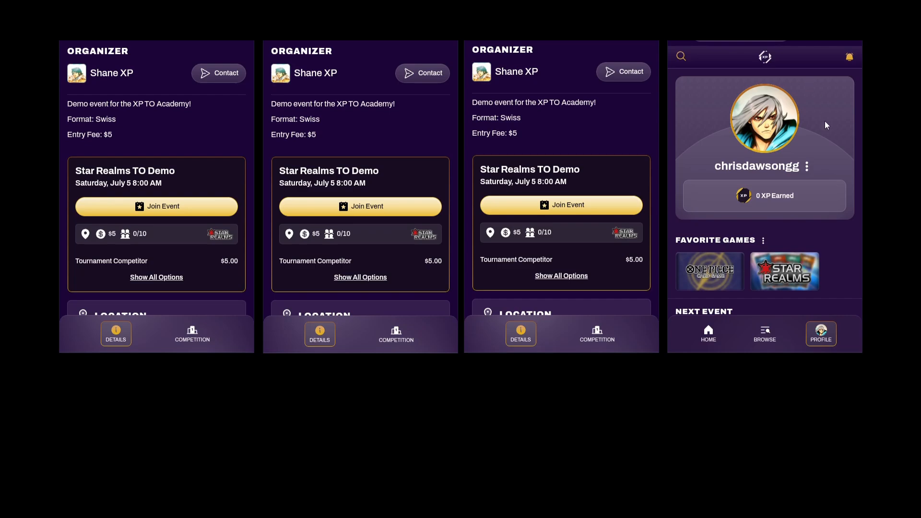
On the fourth phone, open Star Realms TO Demo from the Star Realms game page's events
left_click(788, 283)
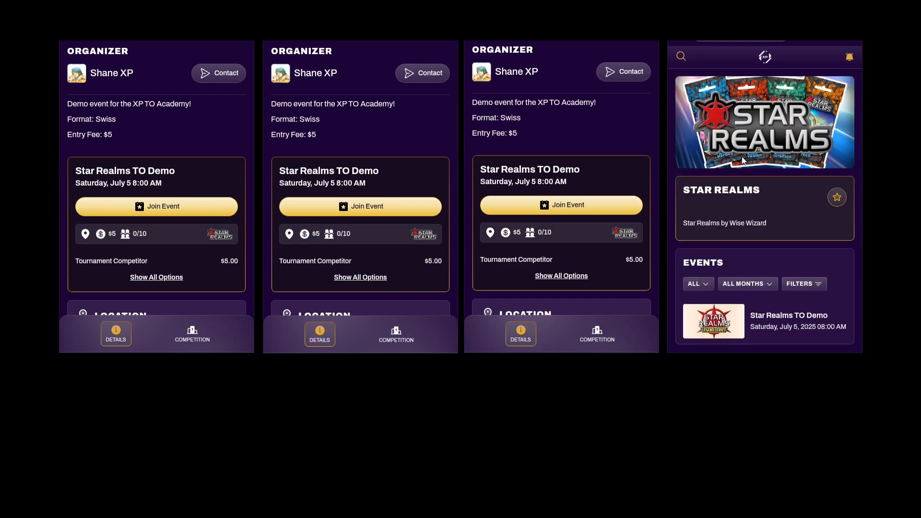
scroll(758, 225, "down", 1)
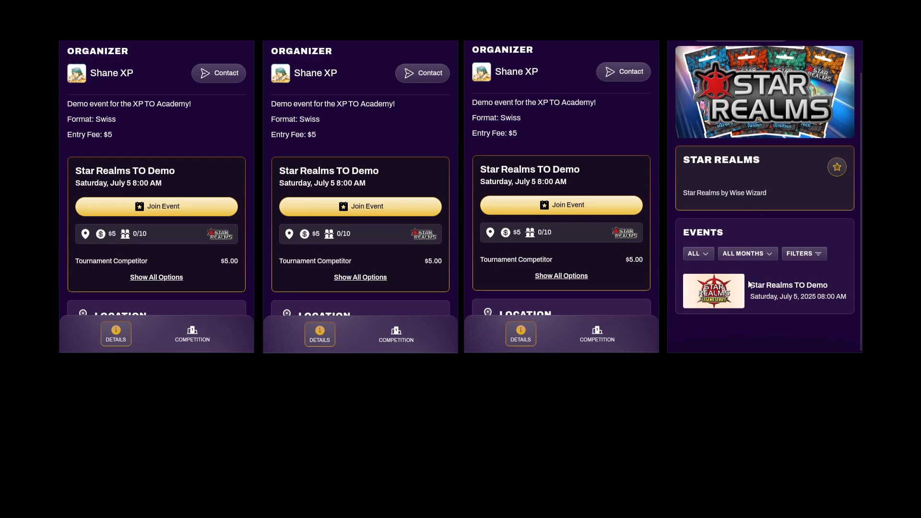
left_click(767, 299)
scroll(748, 226, "down", 5)
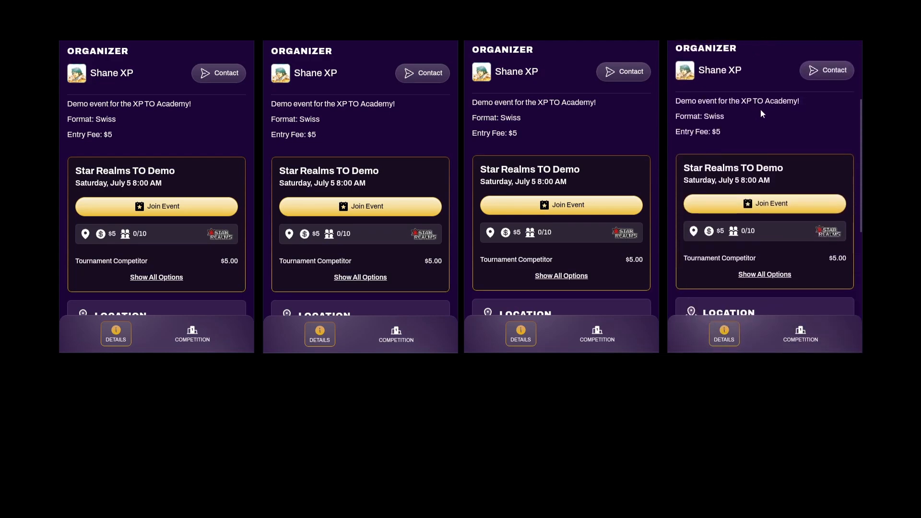
Join the event on the first phone, acknowledge the rules, and continue to pay without Link
left_click(166, 209)
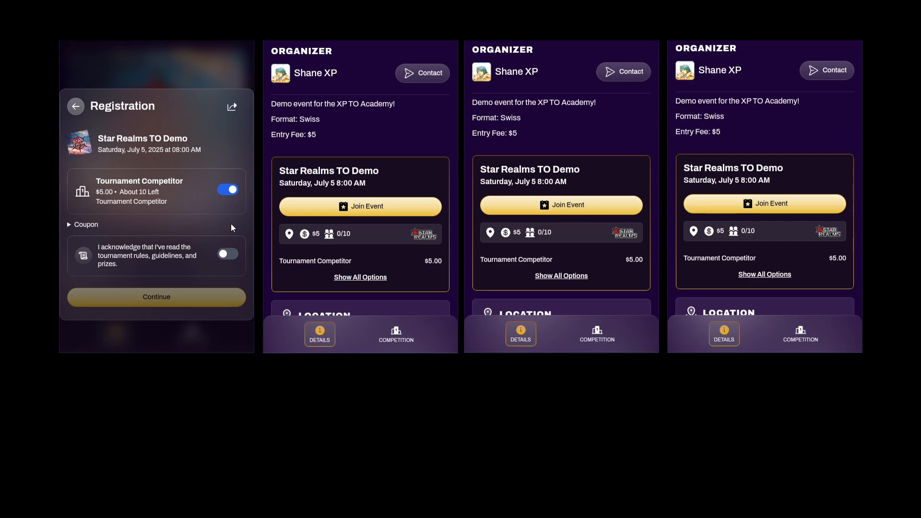
left_click(227, 253)
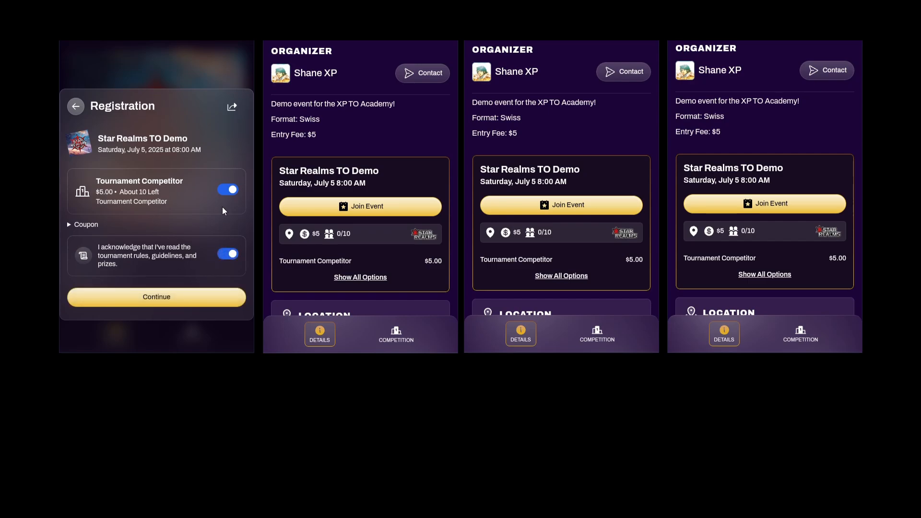
left_click(176, 297)
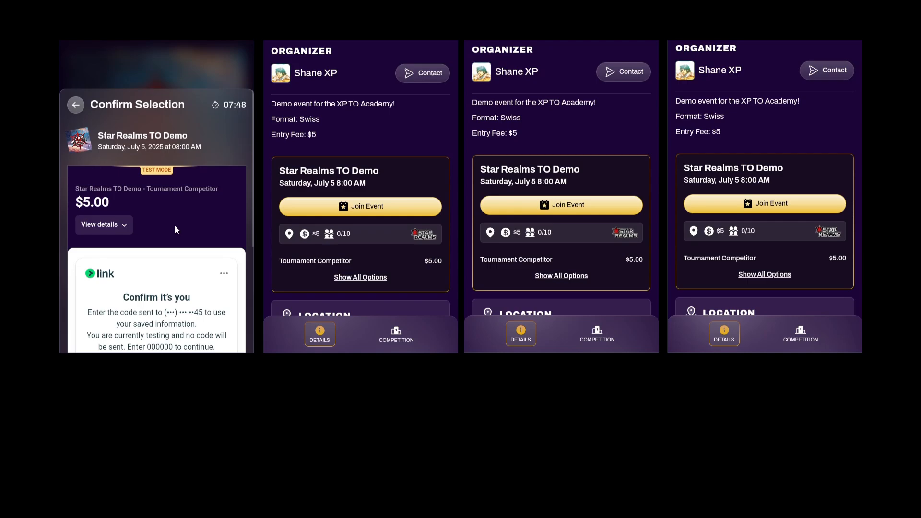
left_click_drag(175, 226, 171, 110)
left_click_drag(184, 188, 181, 137)
left_click(156, 277)
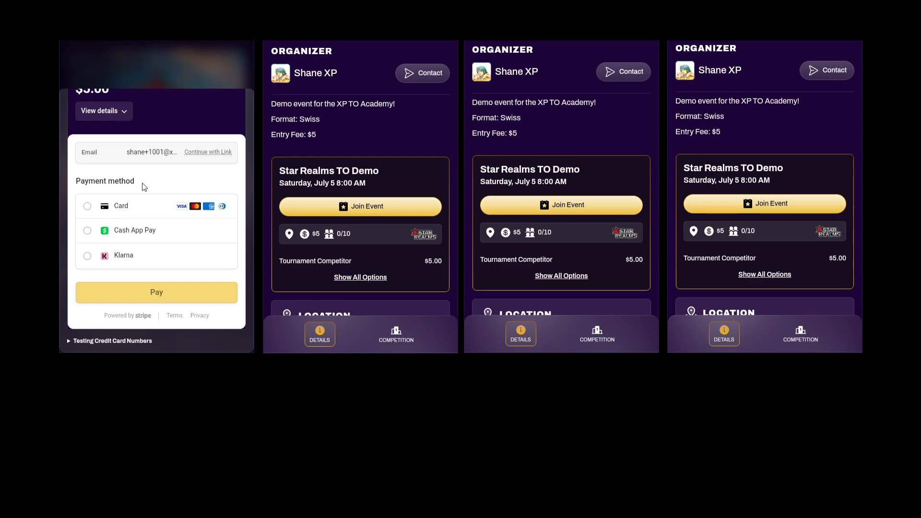
Pay by card using test card 4242…, expiry 12/34, CVC 444, and the cardholder's name
left_click(88, 207)
scroll(84, 288, "down", 1)
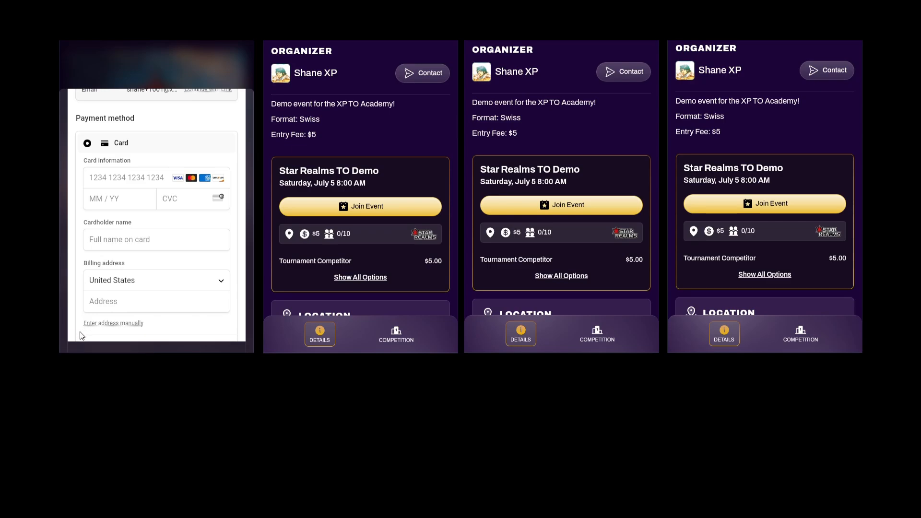
left_click(121, 178)
type("4242424242424242")
left_click(119, 193)
type("1234")
left_click(188, 198)
type("444")
left_click(120, 237)
scroll(119, 230, "down", 3)
Choose the suggested billing address and submit the $5 payment
left_click(119, 226)
type("123 Fake")
left_click(102, 254)
scroll(115, 266, "down", 3)
left_click(159, 298)
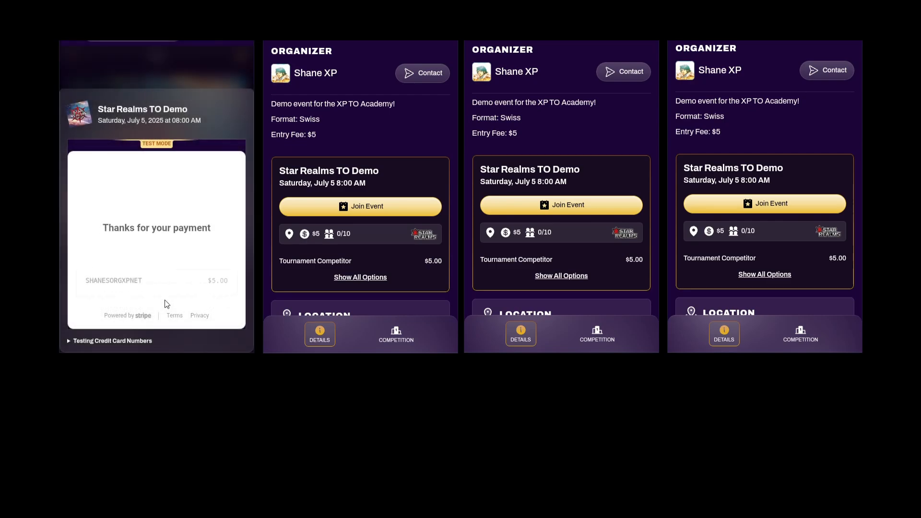
Review the QR ticket confirmation, finish with Done, and return to the desktop organizer view
scroll(200, 168, "down", 2)
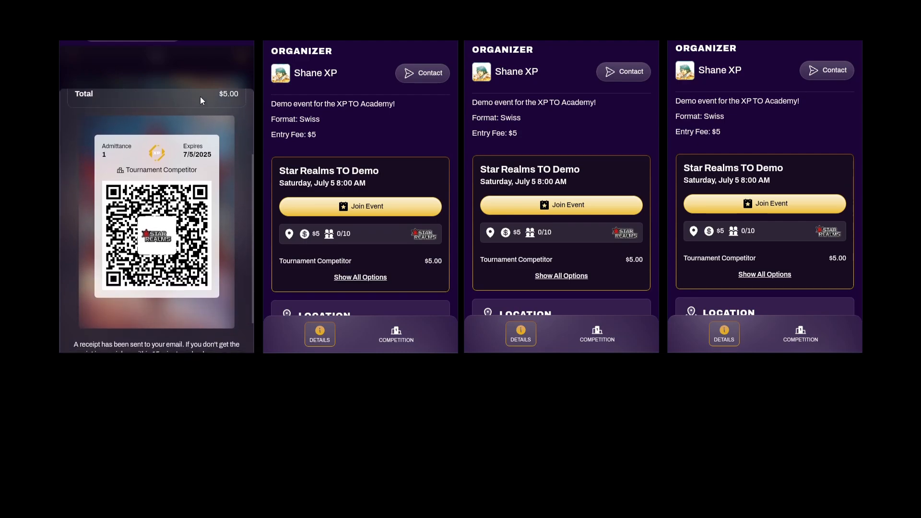
scroll(197, 159, "up", 2)
scroll(217, 164, "down", 2)
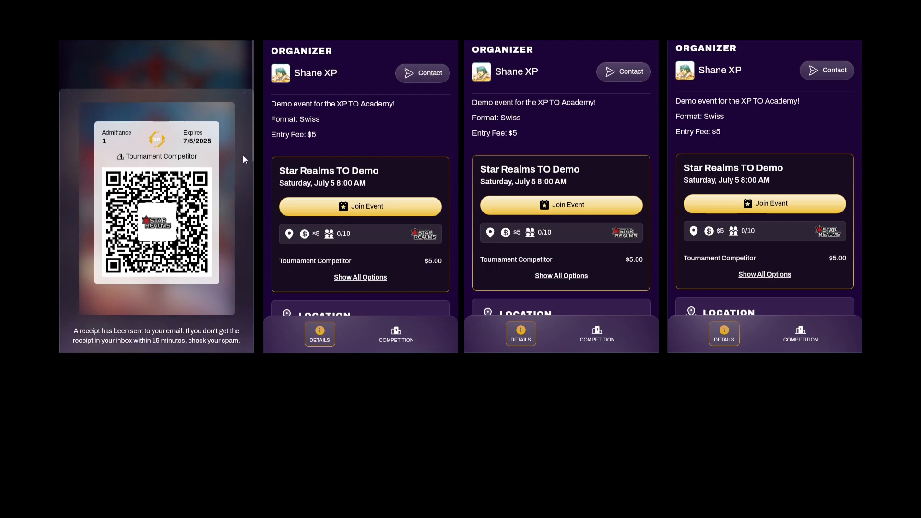
scroll(235, 177, "down", 2)
left_click(202, 329)
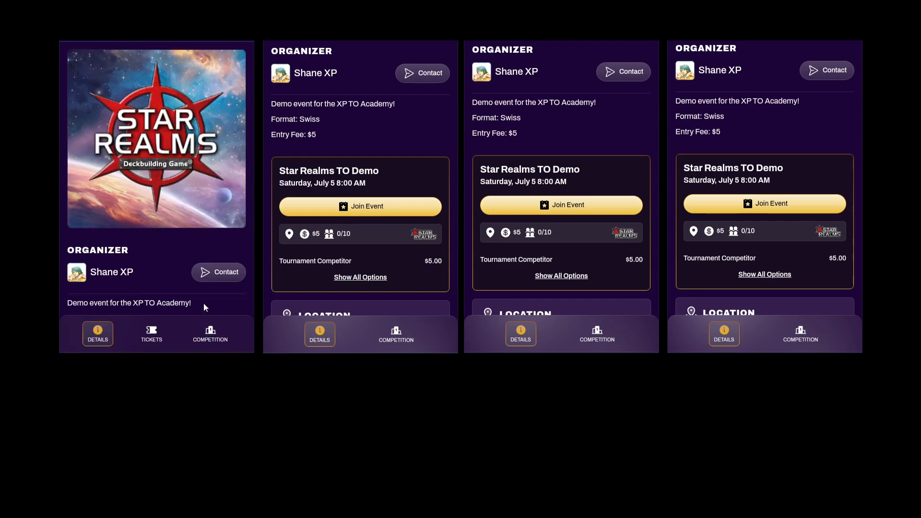
scroll(172, 125, "down", 3)
scroll(171, 165, "up", 3)
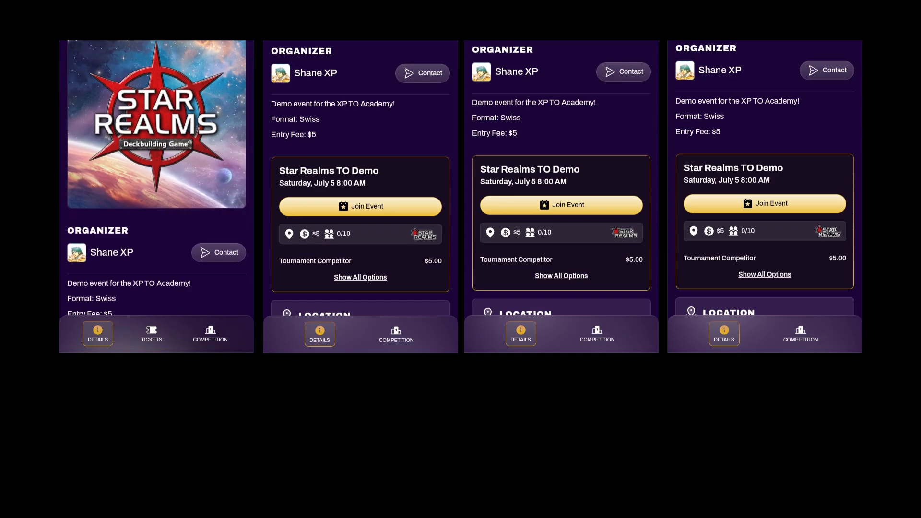
key("alt+Tab")
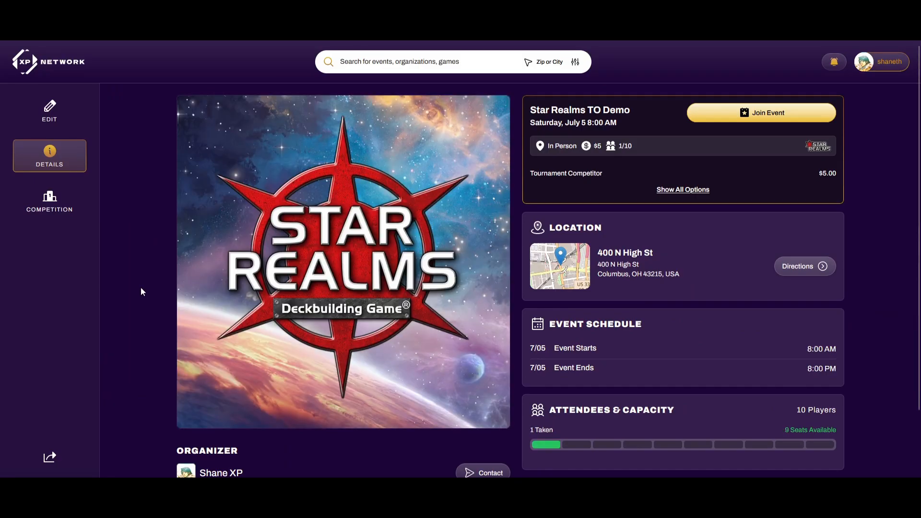
View the event's Breakdown, Inventory, Tournaments and Revenue sales reports, then return to Details
scroll(582, 420, "down", 3)
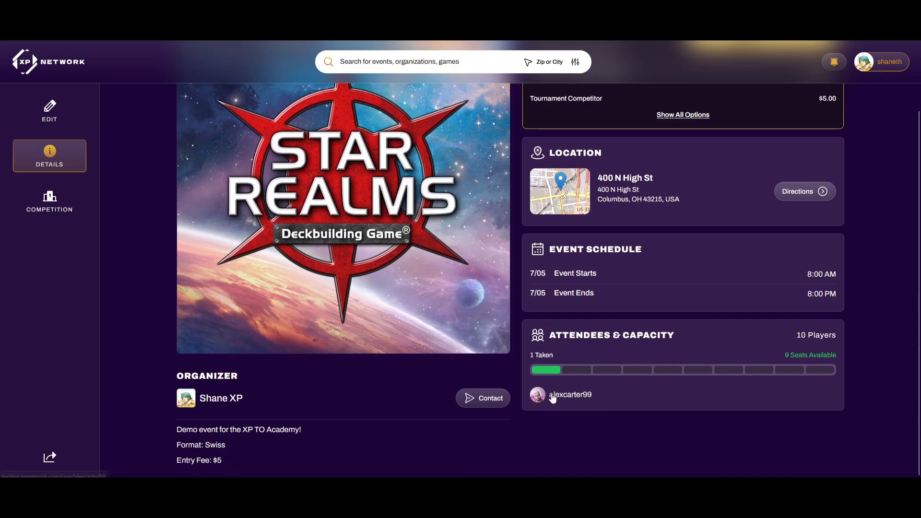
scroll(574, 353, "up", 3)
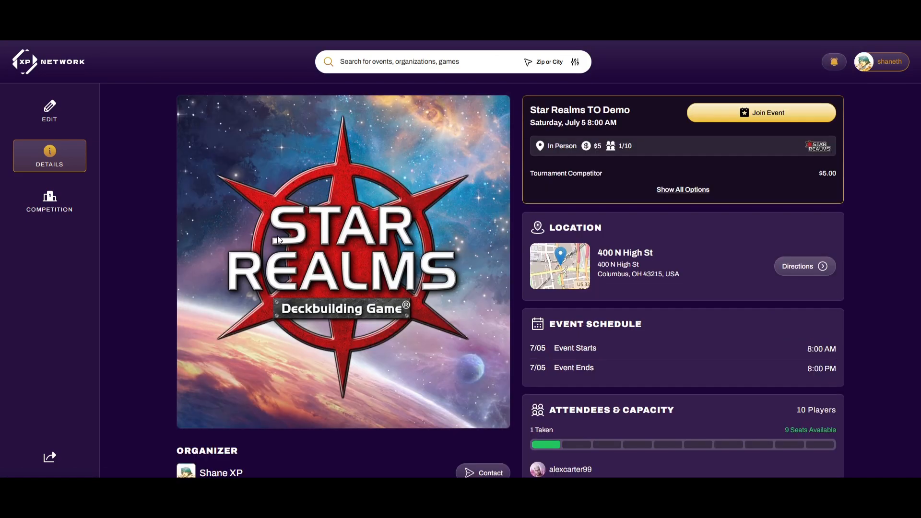
left_click(49, 110)
left_click(510, 102)
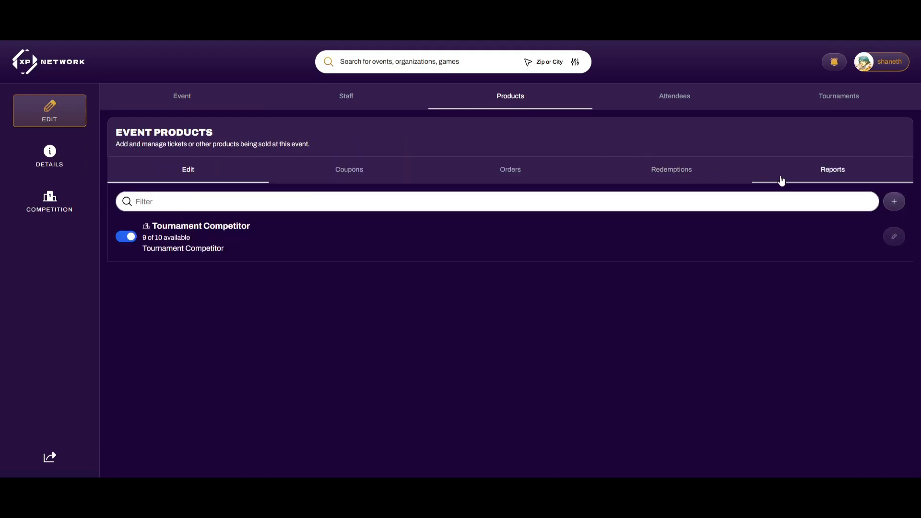
left_click(837, 178)
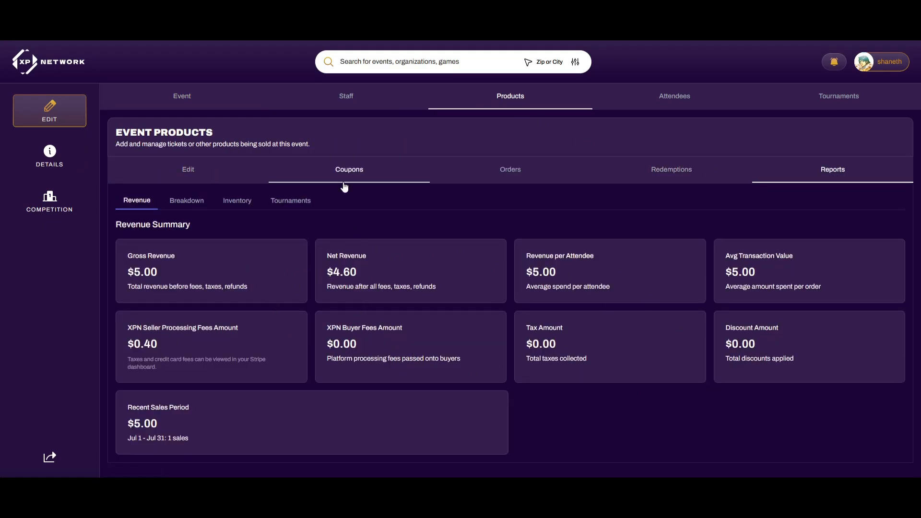
left_click(191, 204)
left_click(236, 203)
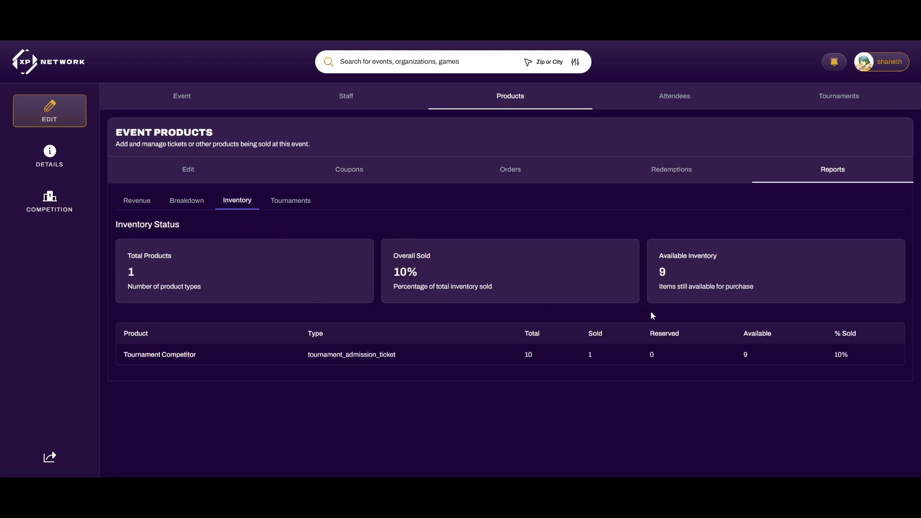
left_click(284, 205)
left_click(138, 203)
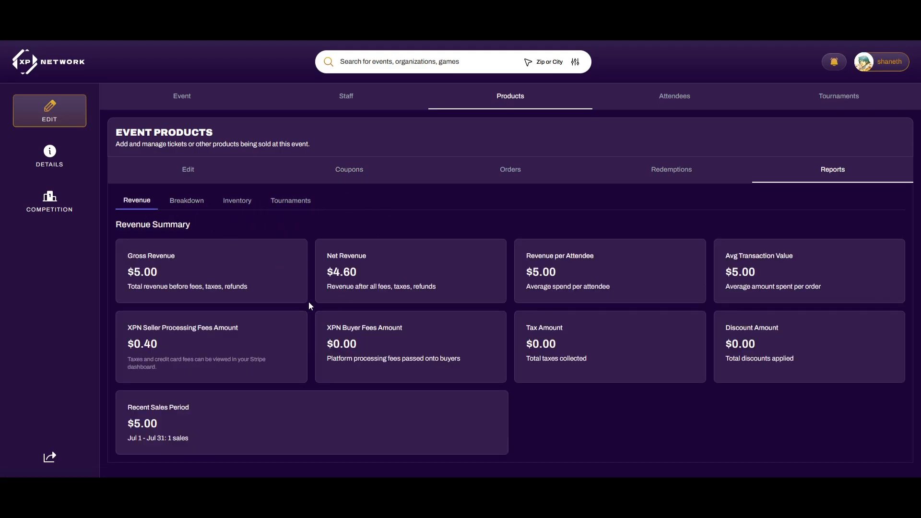
left_click(64, 154)
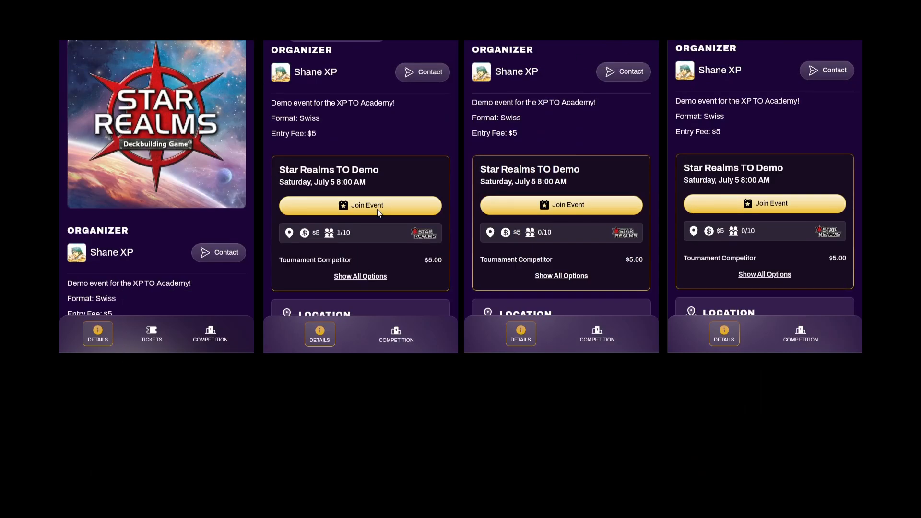
Acknowledge the tournament rules and apply coupon 2OFFEVENT before continuing to checkout
left_click(431, 255)
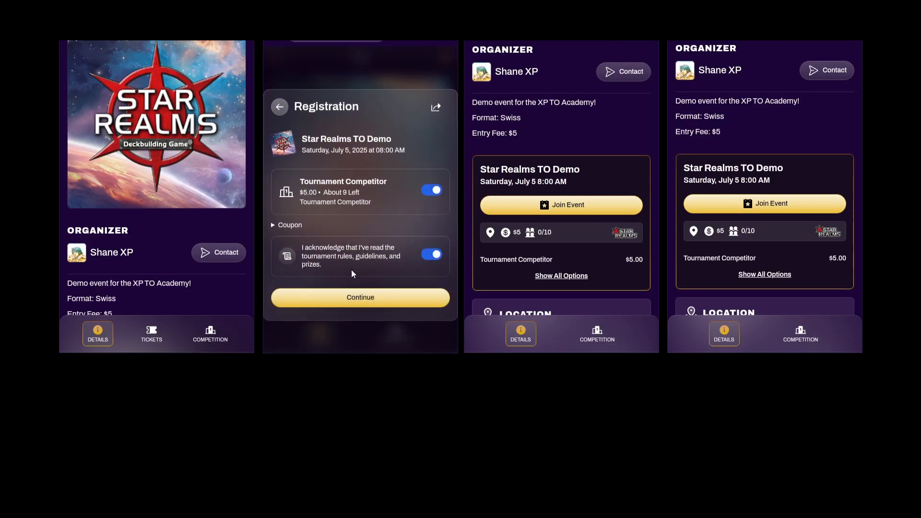
left_click(287, 225)
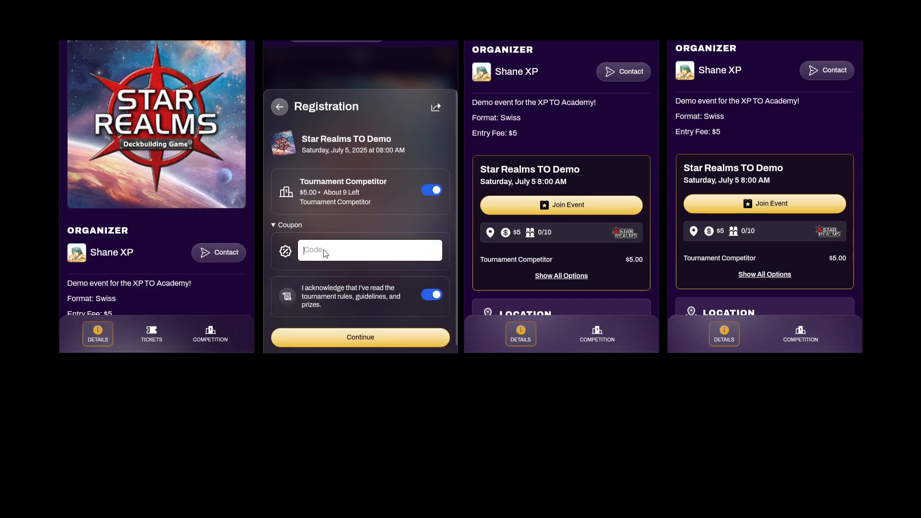
type("2OFFEVENT")
left_click(372, 335)
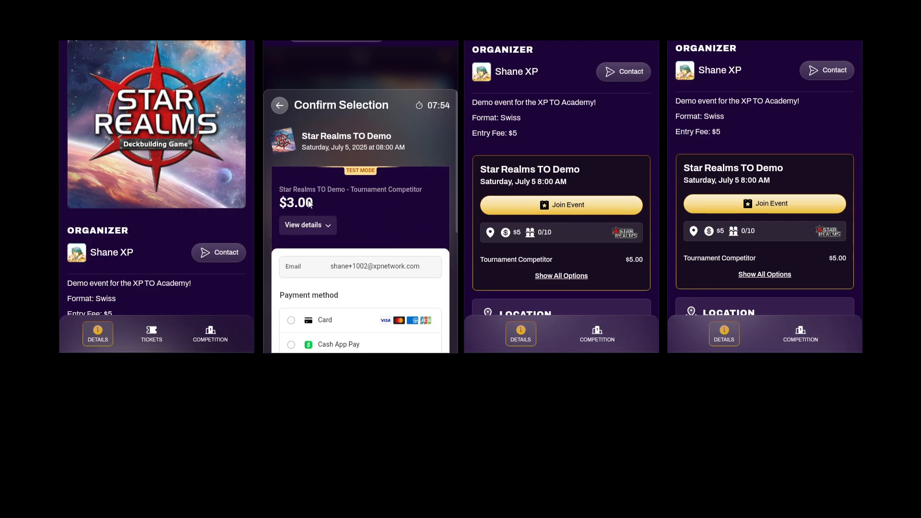
Pay the discounted $3.00 by card with the test card details and cardholder's name
scroll(355, 192, "down", 1)
scroll(370, 144, "down", 2)
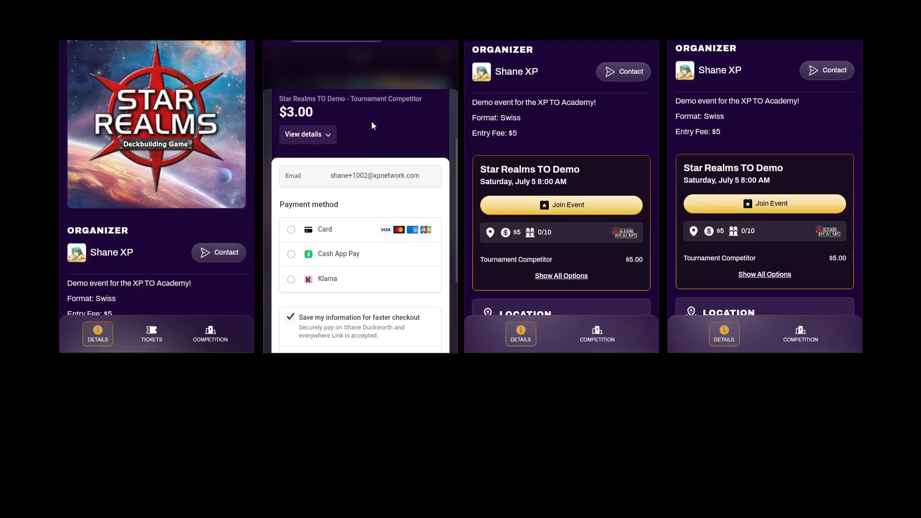
left_click(310, 204)
left_click(311, 238)
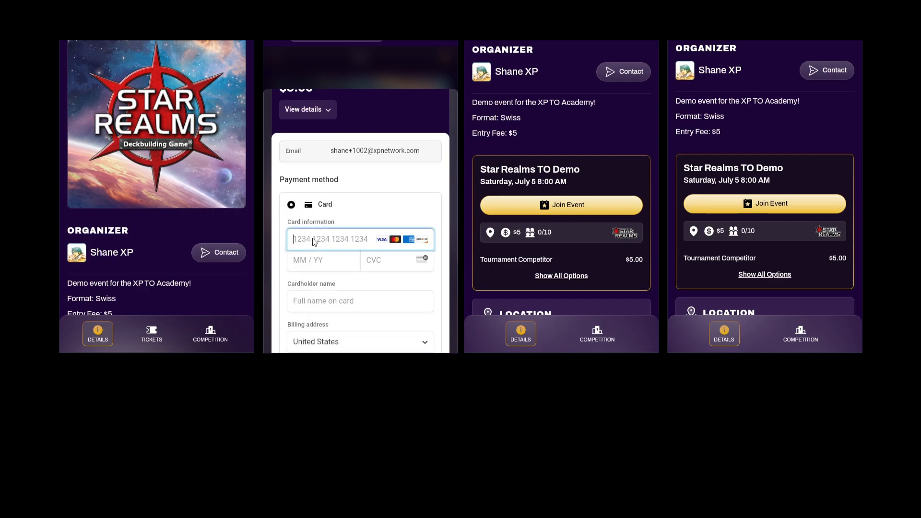
type("42424242424242421234444")
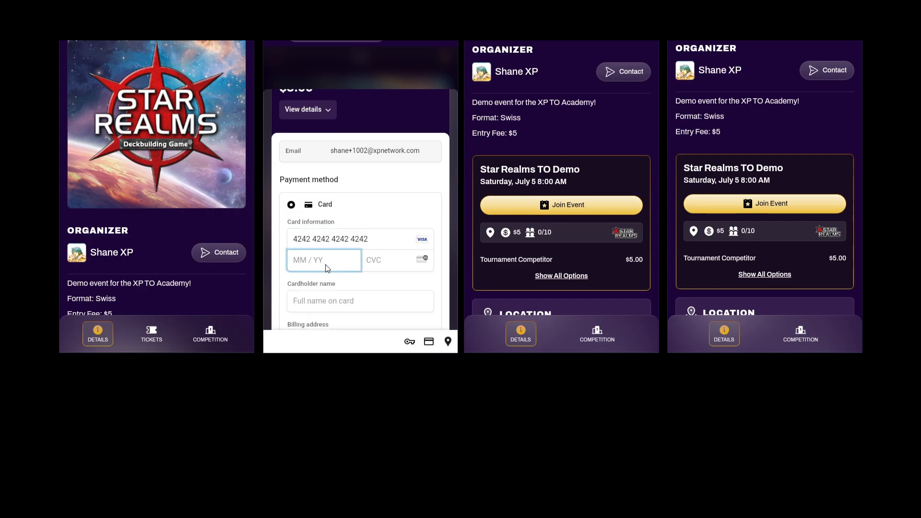
left_click(352, 298)
scroll(324, 272, "down", 2)
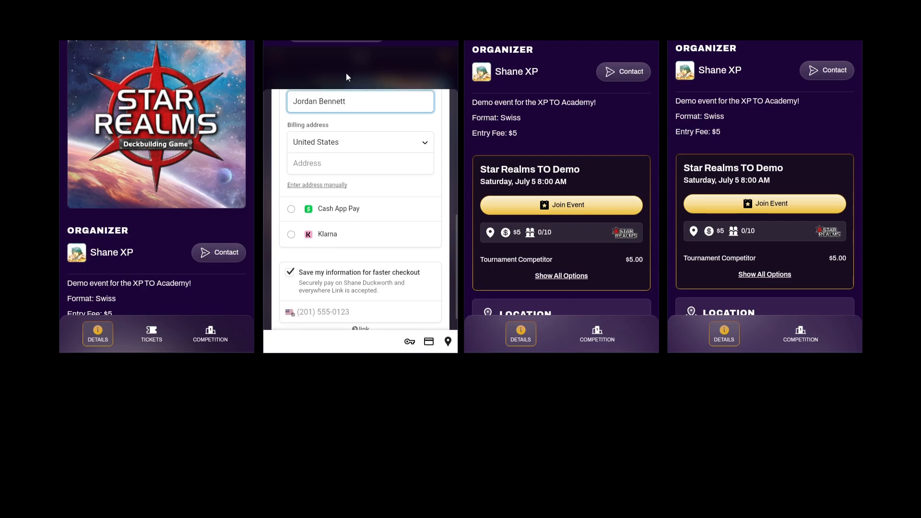
left_click(365, 297)
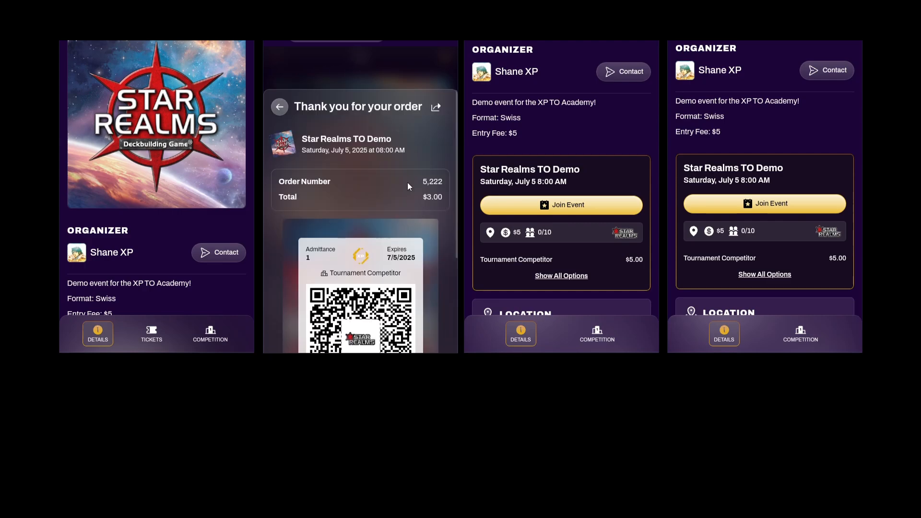
Close the order confirmation, check the desktop attendee list, then hide the desktop page
scroll(417, 193, "down", 3)
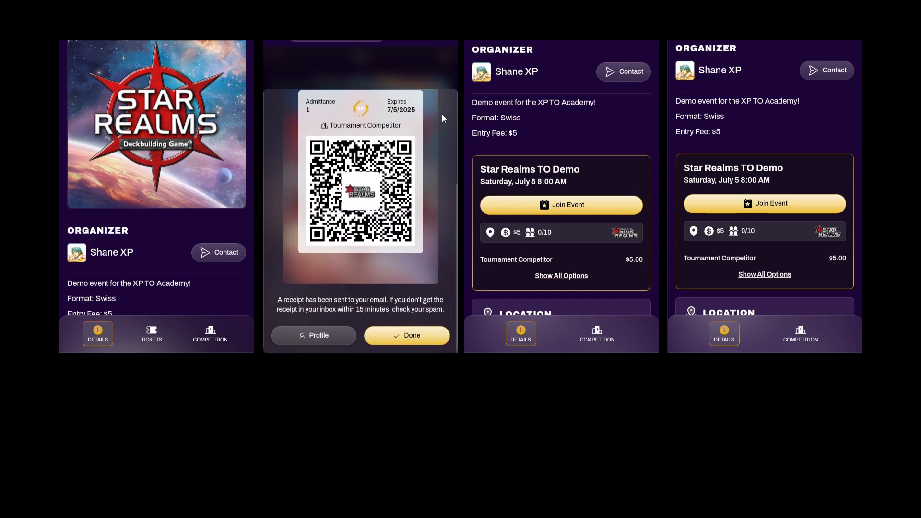
left_click(411, 331)
scroll(382, 197, "down", 1)
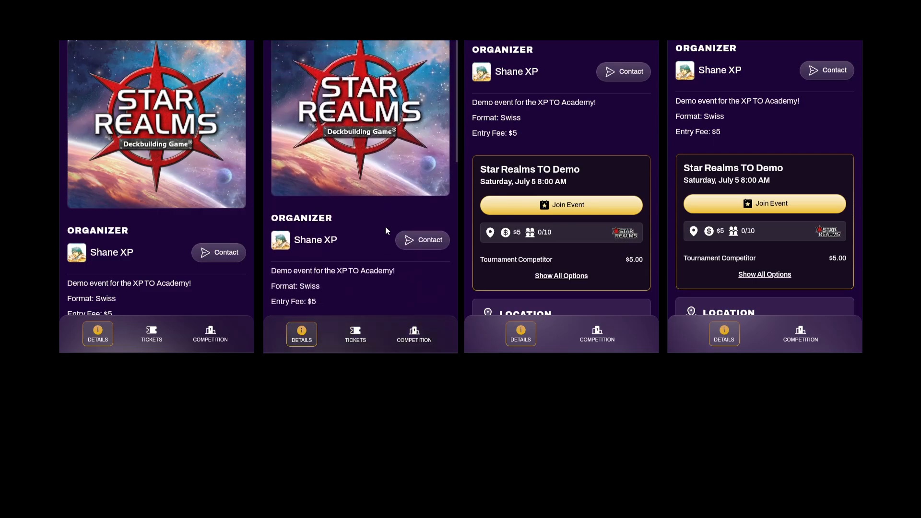
mouse_move(217, 472)
left_click(218, 411)
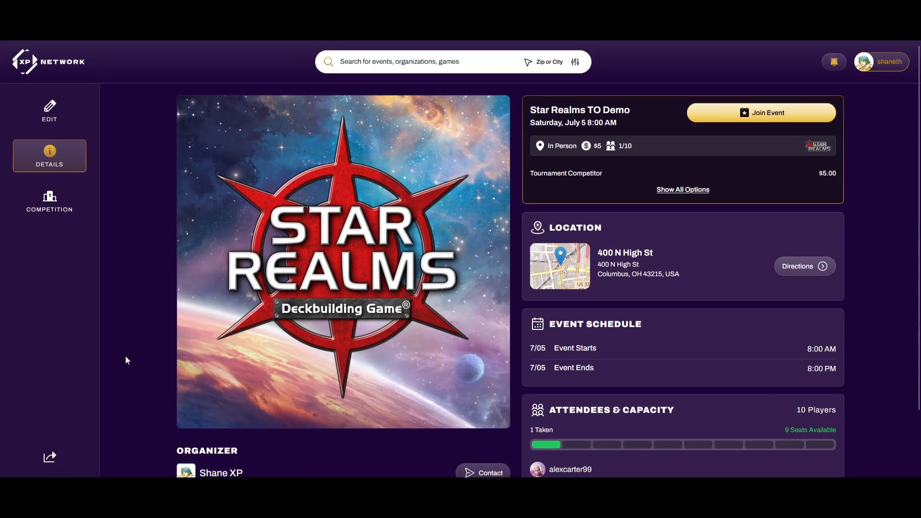
scroll(623, 412, "down", 1)
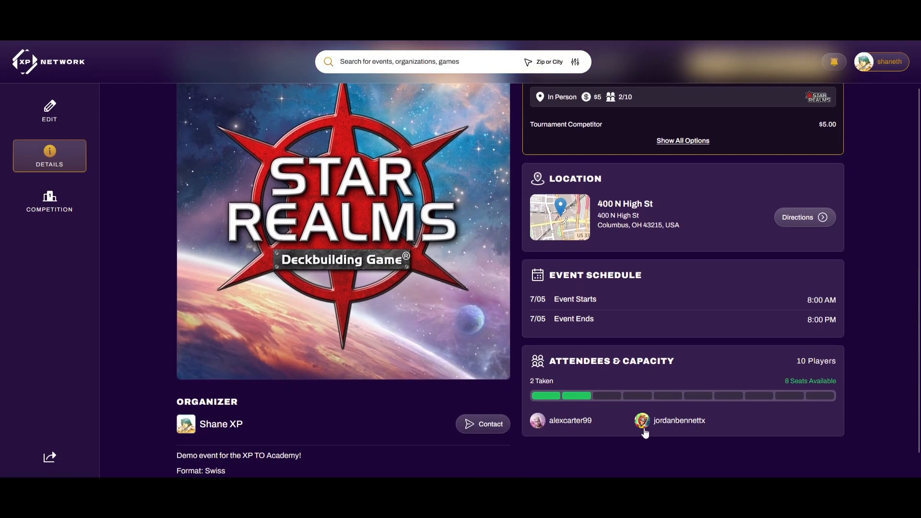
scroll(491, 389, "up", 1)
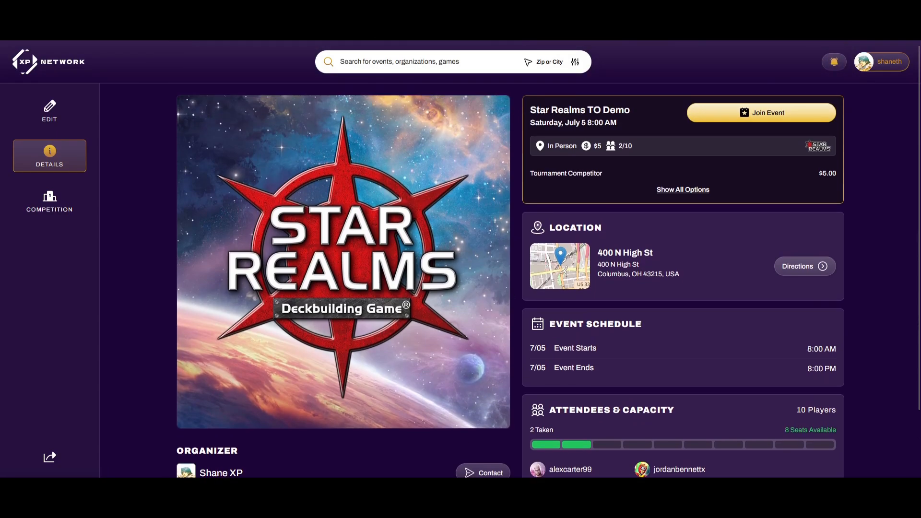
left_click(866, 9)
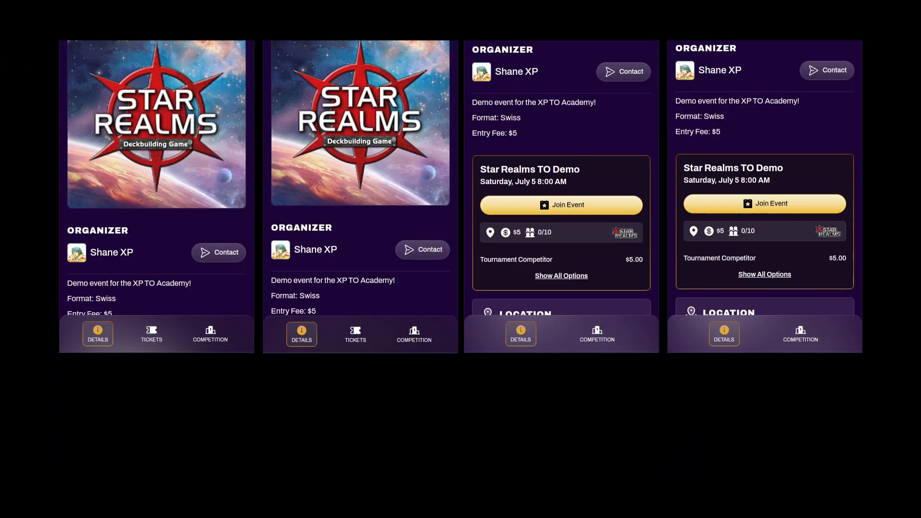
On the third phone, select the Tournament Competitor ticket, acknowledge rules, and apply coupon FREEEVENT
left_click(570, 205)
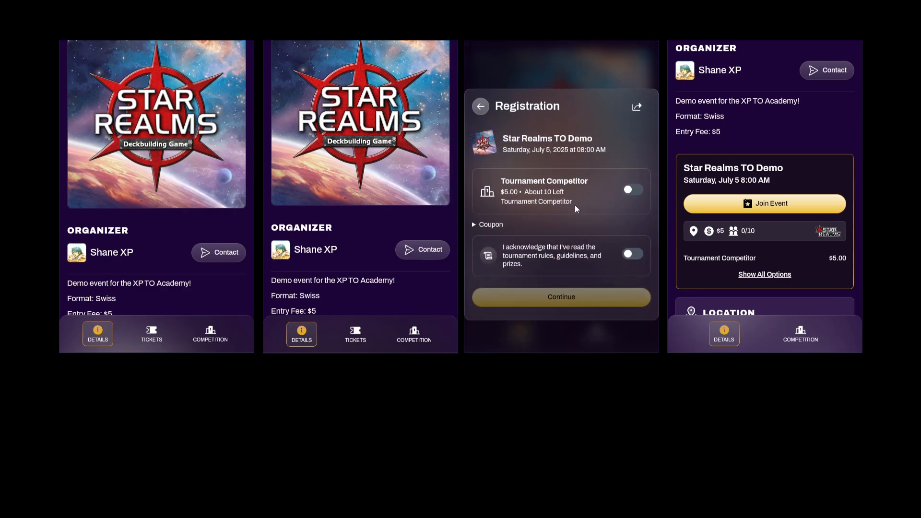
left_click(632, 190)
left_click(632, 254)
left_click(490, 225)
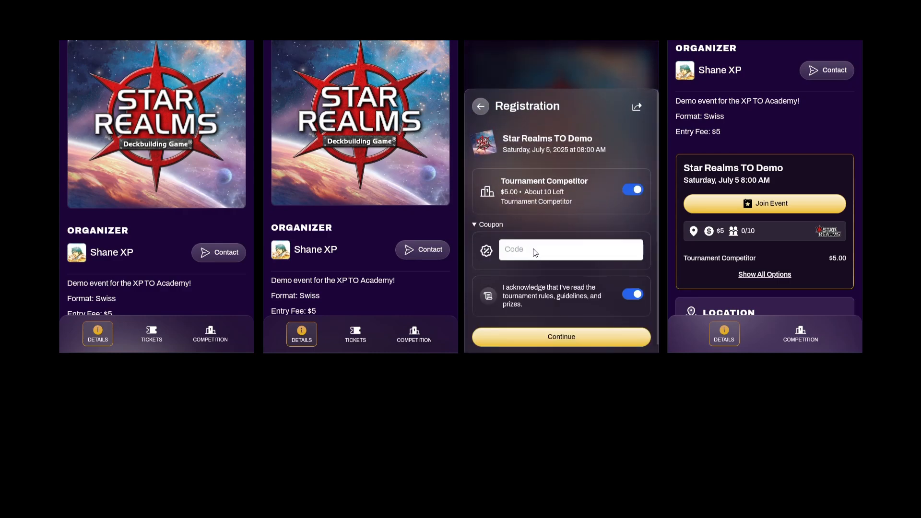
type("FREEEVENT")
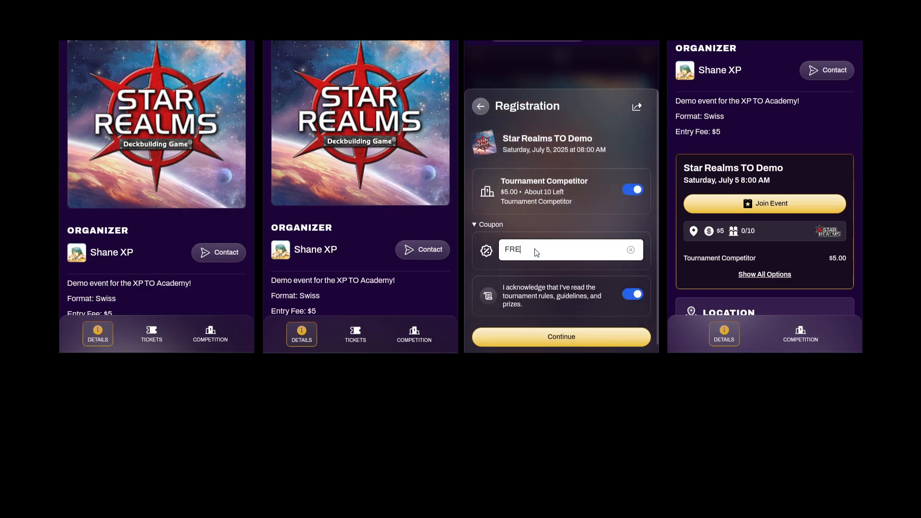
left_click(591, 332)
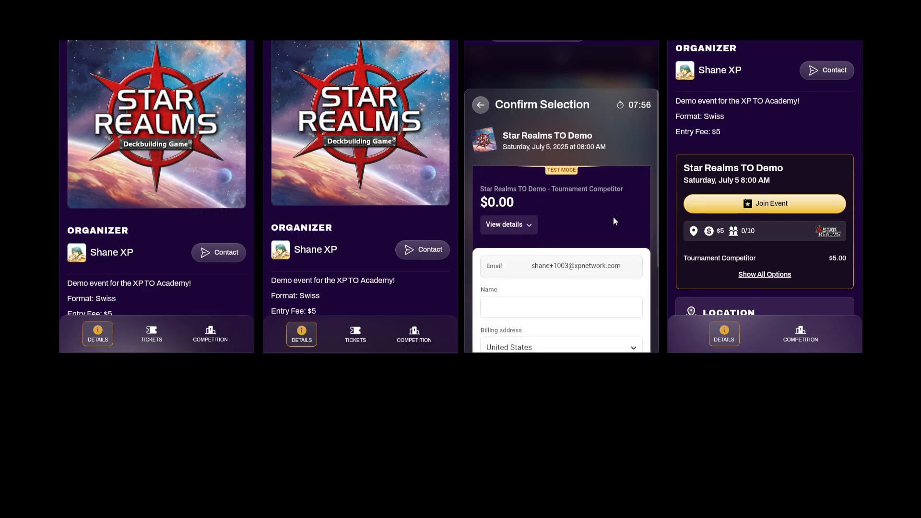
Enter the buyer's name and suggested billing address, complete the $0.00 order, and close confirmation
scroll(613, 217, "down", 3)
left_click(559, 184)
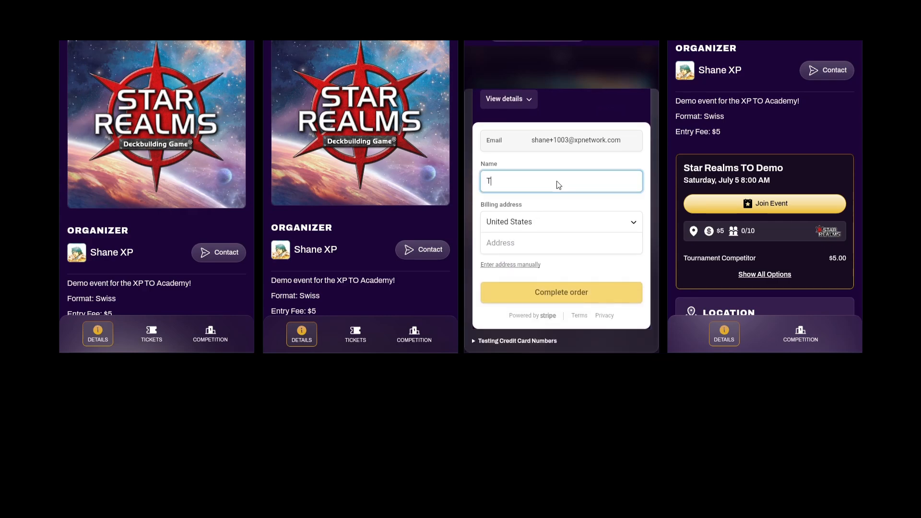
left_click(538, 245)
type("123 Fake")
left_click(536, 283)
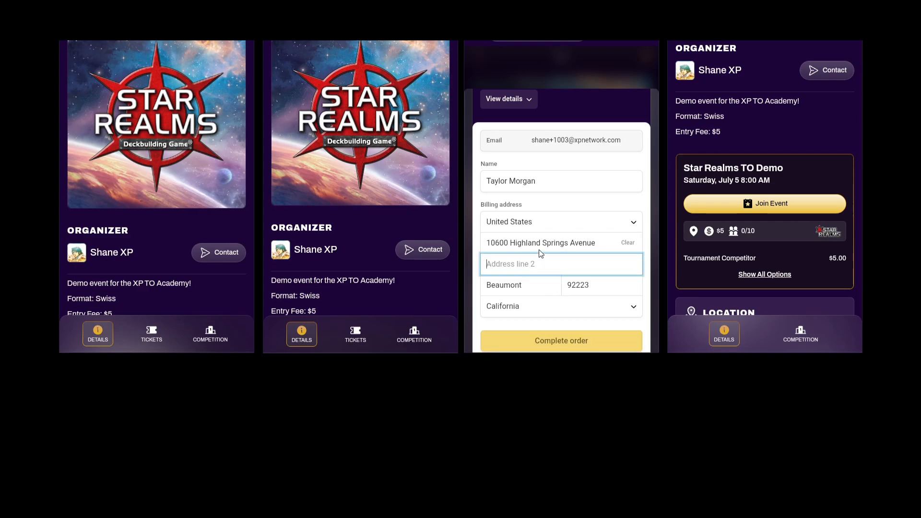
scroll(545, 233, "up", 2)
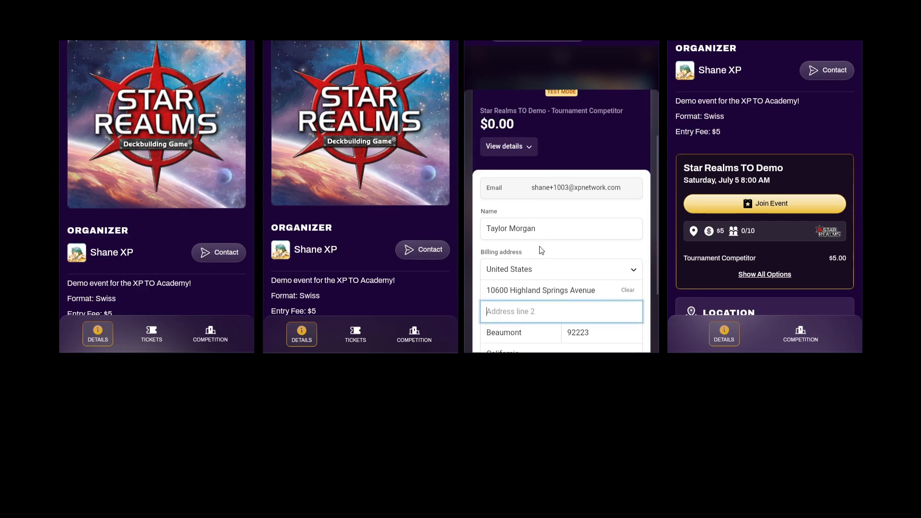
scroll(545, 234, "down", 2)
left_click(563, 319)
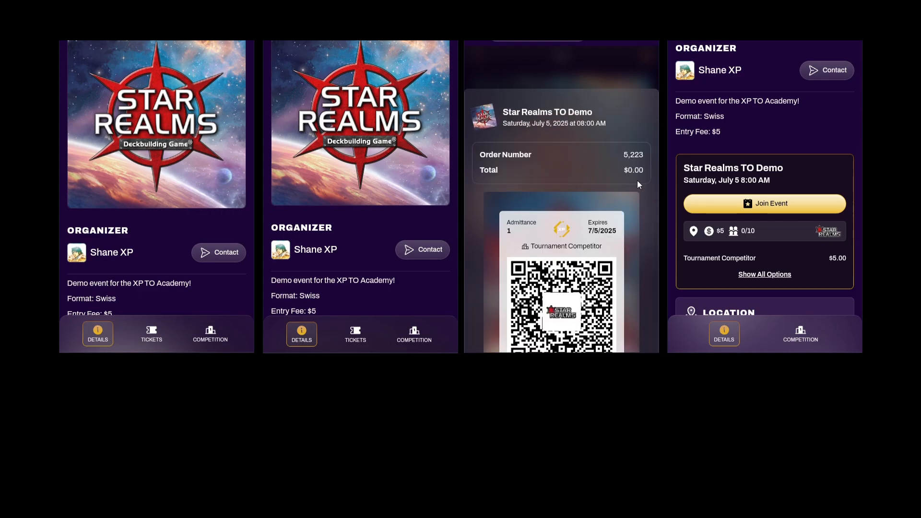
scroll(654, 256, "down", 5)
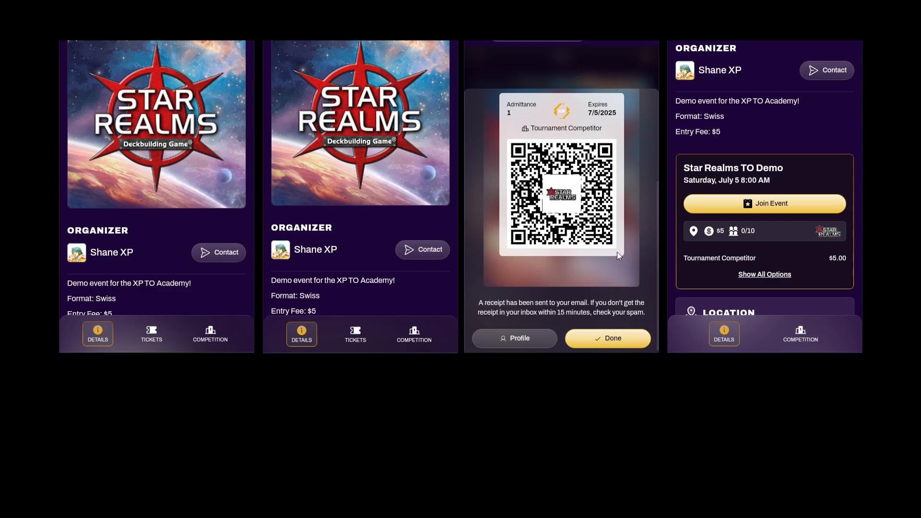
left_click(617, 336)
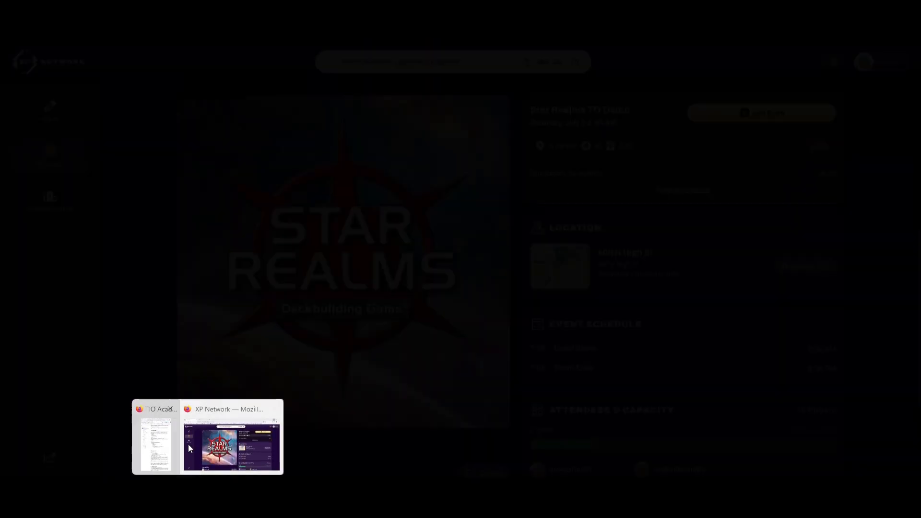
On the fourth phone, select the Tournament Competitor ticket, acknowledge the rules, and continue to checkout
left_click(214, 446)
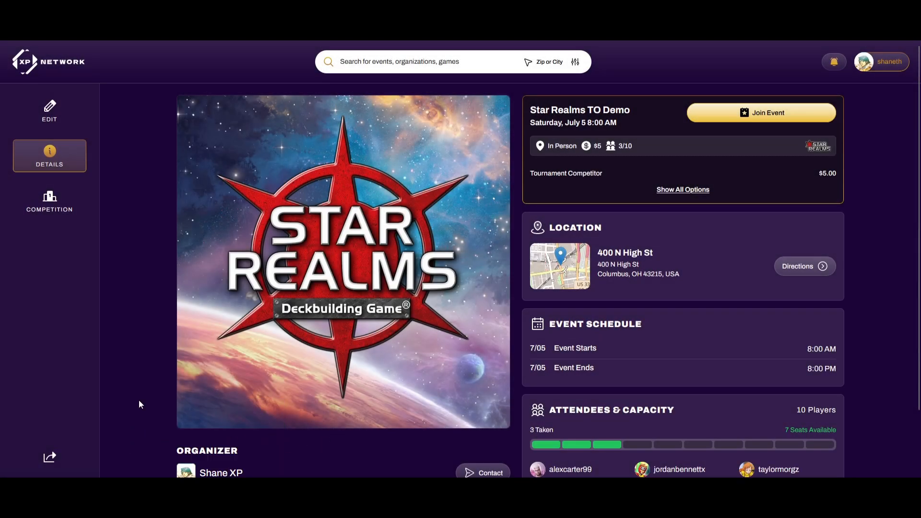
scroll(139, 401, "down", 2)
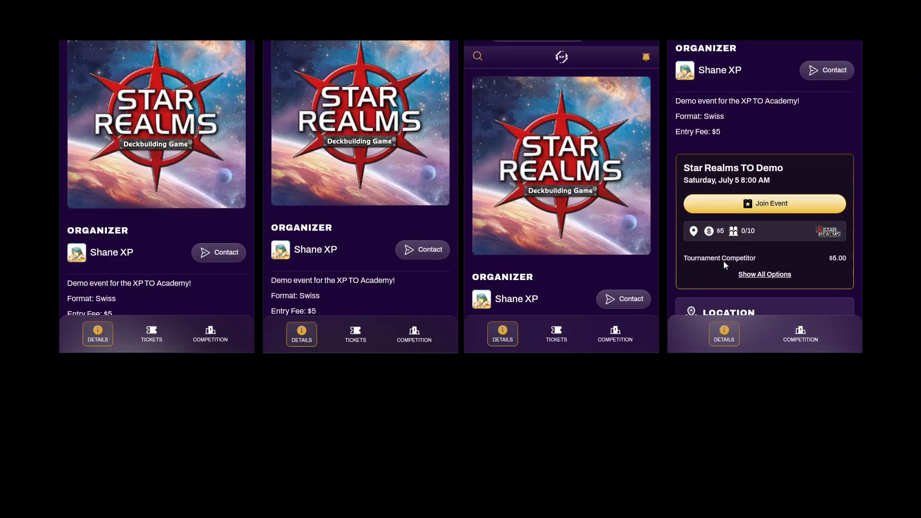
left_click(771, 203)
left_click(836, 189)
left_click(836, 255)
left_click(806, 290)
Pay by card, entering the test card details and the cardholder's name
scroll(772, 193, "down", 2)
left_click(720, 236)
left_click(720, 272)
type("42424242424242421234444")
scroll(733, 241, "down", 1)
left_click(726, 272)
scroll(729, 216, "down", 3)
Pick the suggested billing address, untick 'Save my information', pay, and press Done
left_click(722, 228)
type("123 Fake")
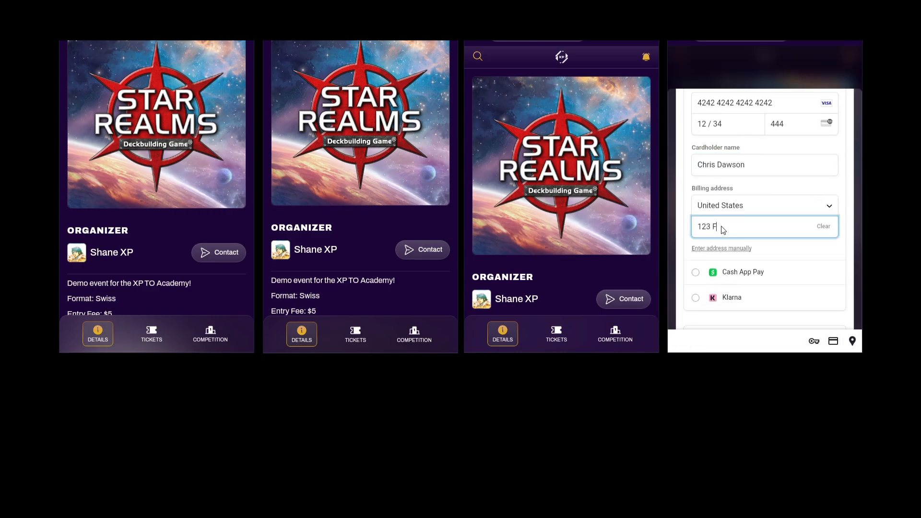
left_click(723, 267)
scroll(720, 250, "down", 3)
left_click(727, 251)
left_click(695, 214)
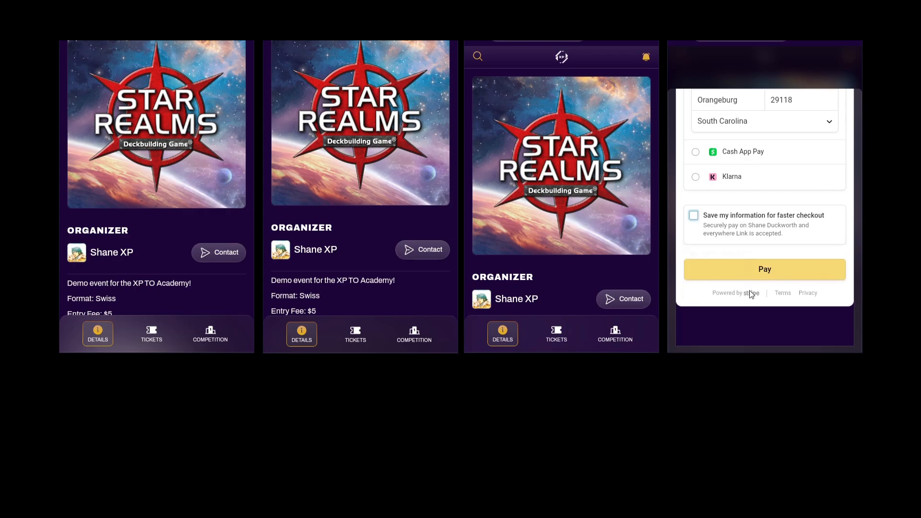
left_click(756, 271)
scroll(790, 189, "down", 3)
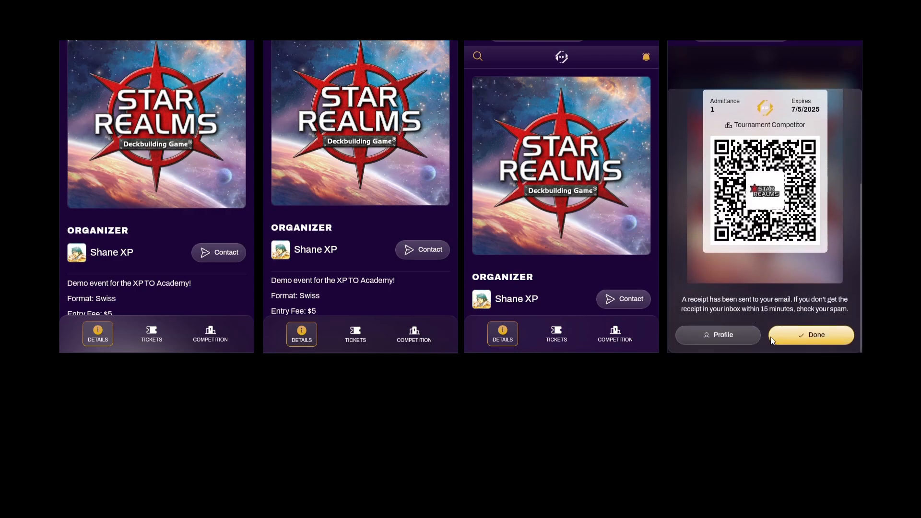
left_click(782, 333)
left_click_drag(727, 264, 728, 160)
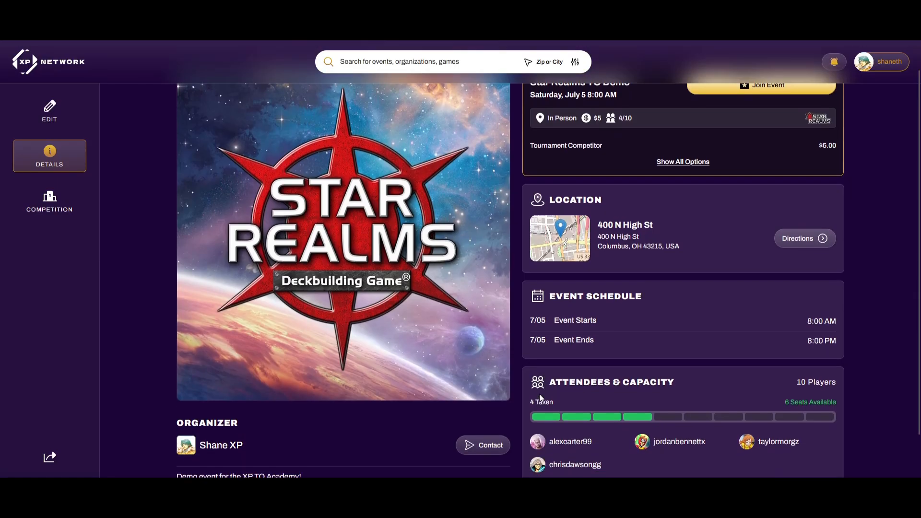
scroll(539, 394, "down", 1)
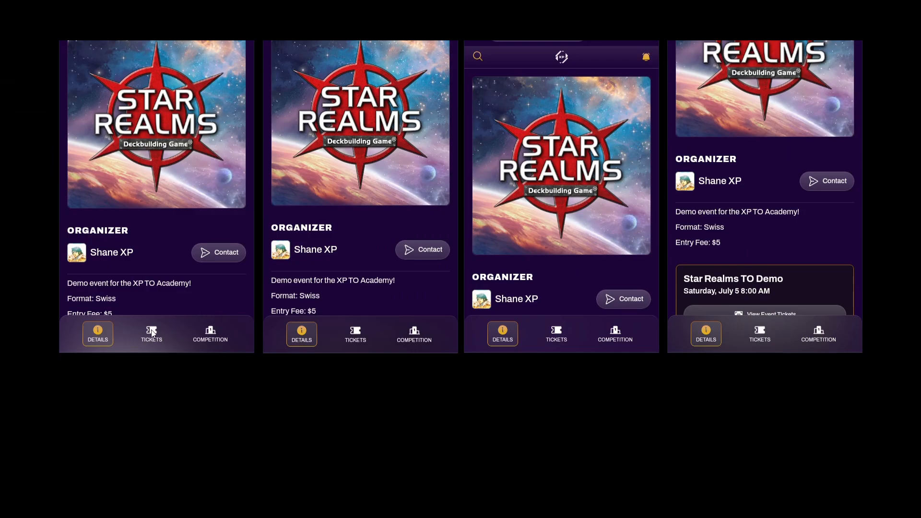
Show the QR ticket, then the tournament welcome card, on all four phones
left_click(151, 333)
left_click(352, 336)
left_click(557, 333)
left_click(757, 333)
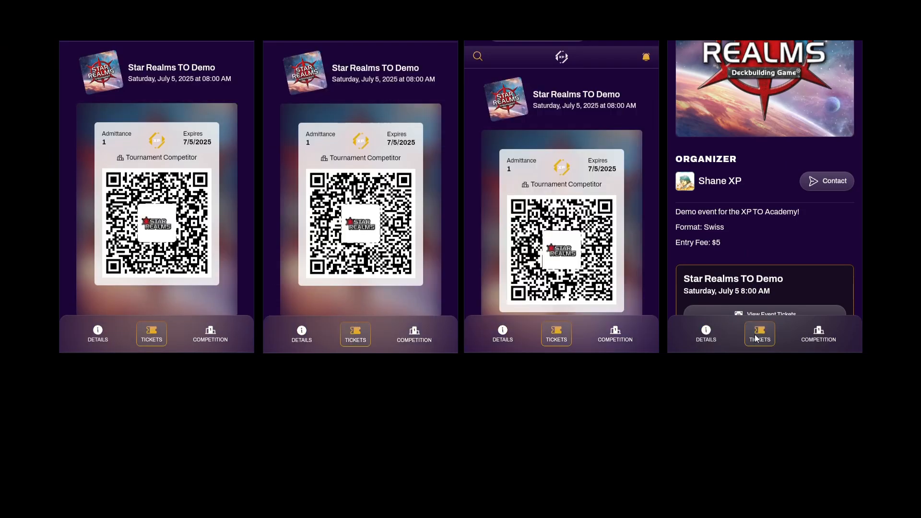
left_click(211, 335)
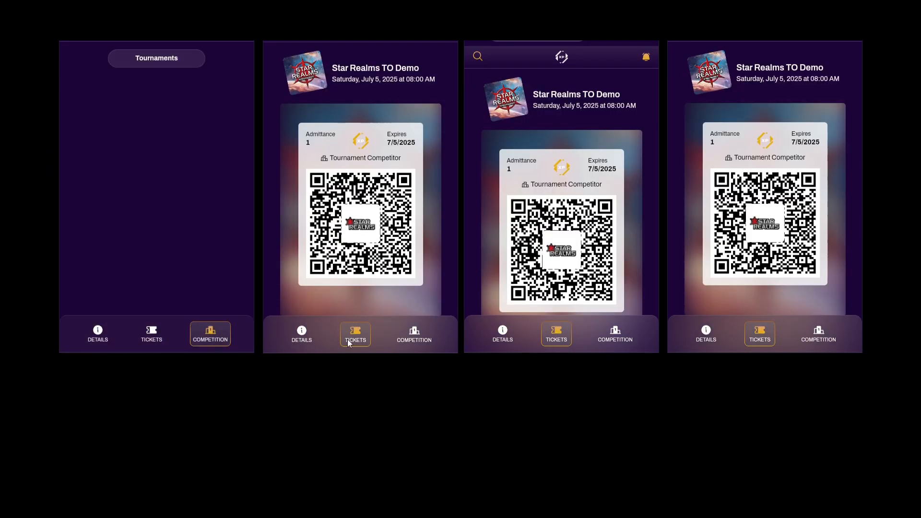
left_click(414, 336)
left_click(615, 333)
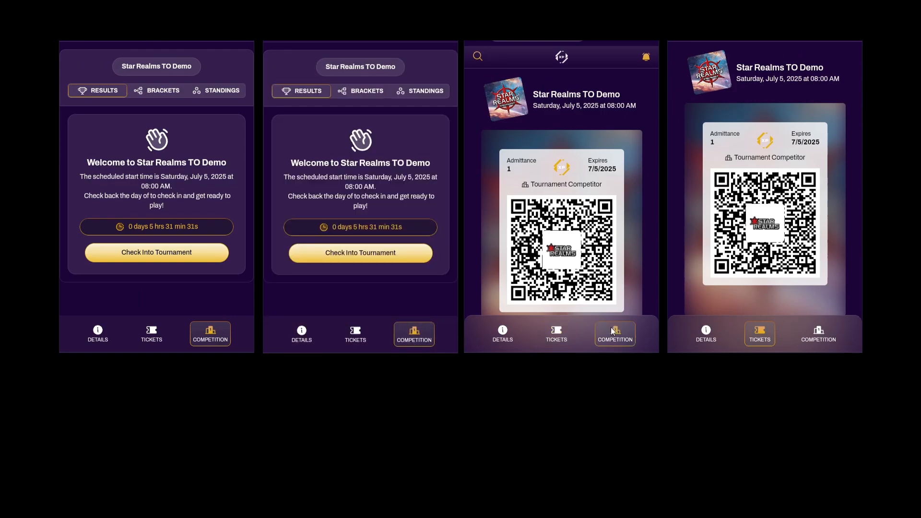
left_click(821, 336)
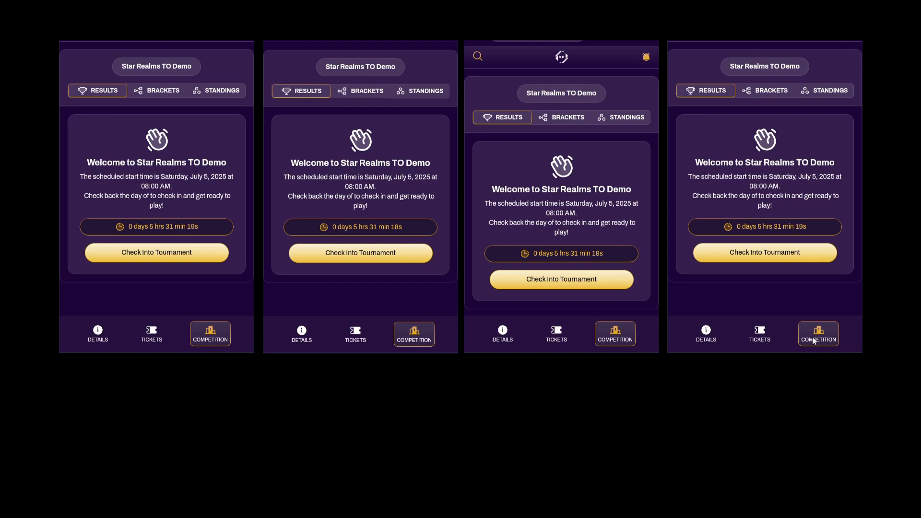
Check the first two phone users into the tournament and return to the desktop browser
left_click(201, 255)
left_click(311, 255)
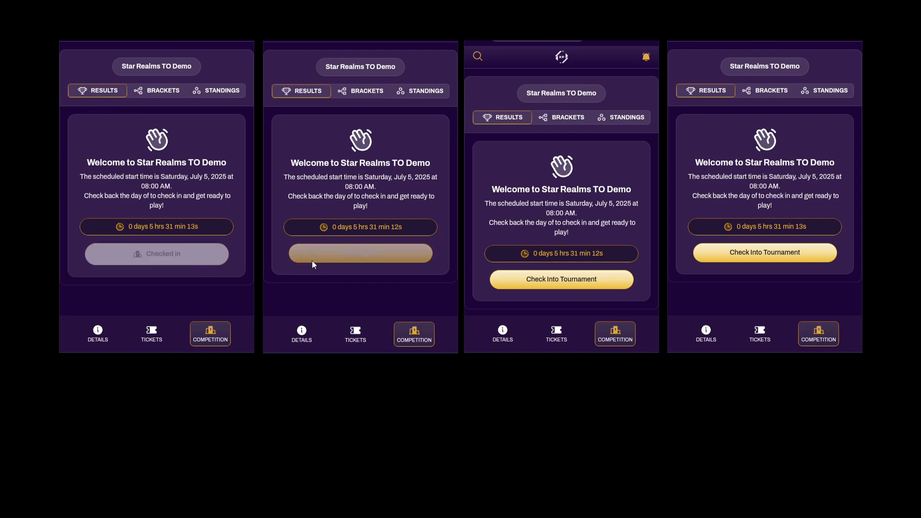
key("alt+Tab")
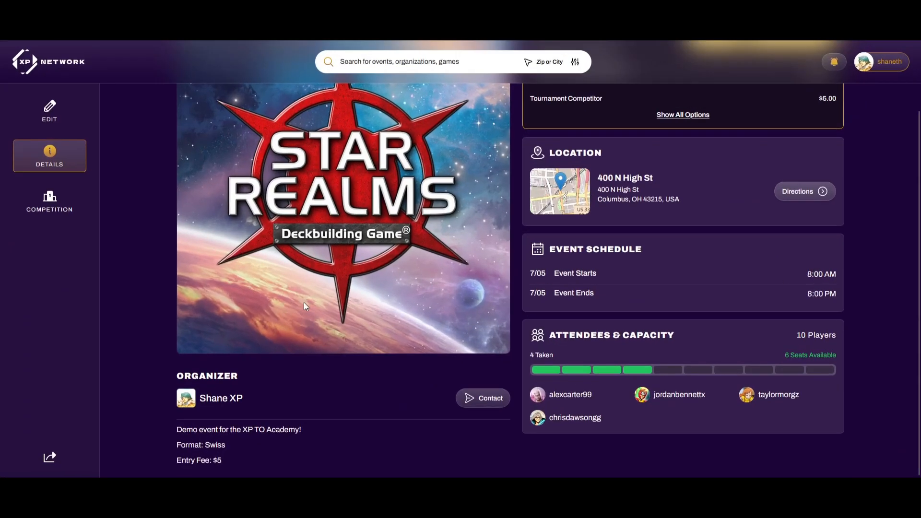
Open the Star Realms TO Demo tournament's Competitors list from the event editor
left_click(65, 120)
left_click(789, 101)
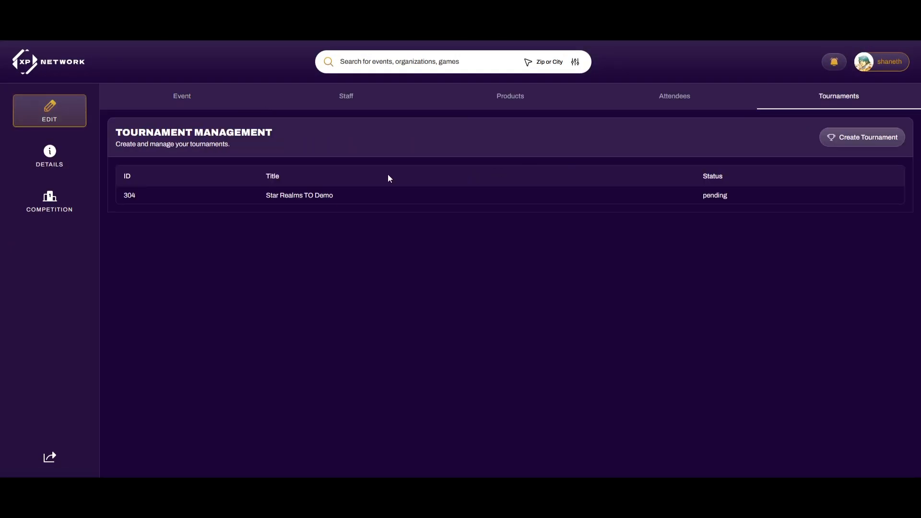
left_click(294, 198)
left_click(347, 162)
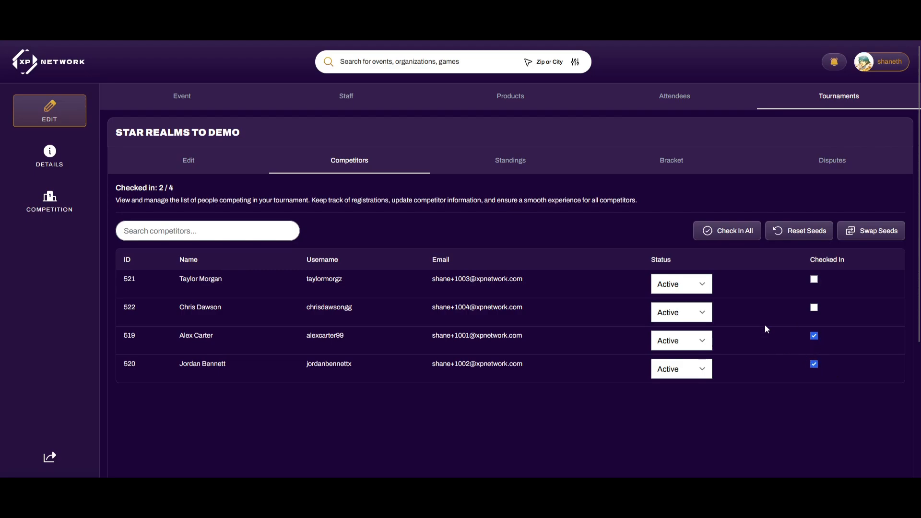
Check in the two remaining competitors, then cancel the Check In All dialog
left_click(814, 307)
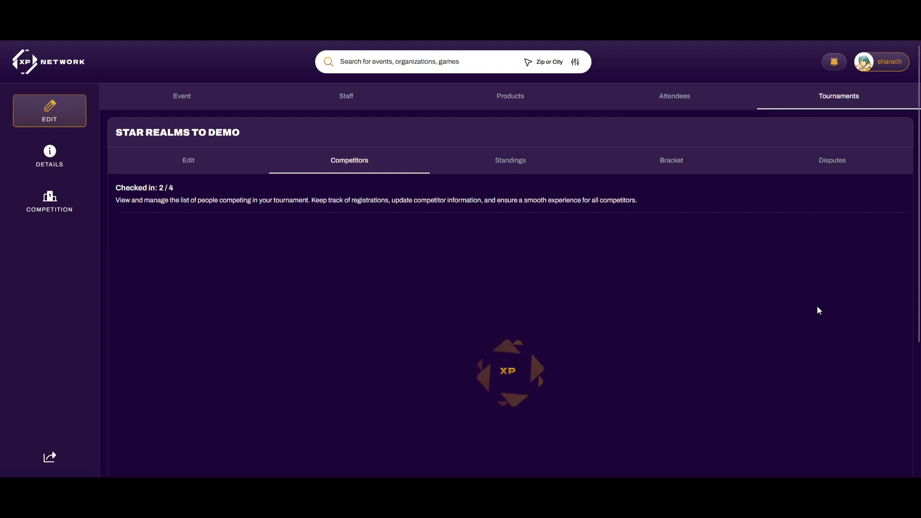
left_click(814, 280)
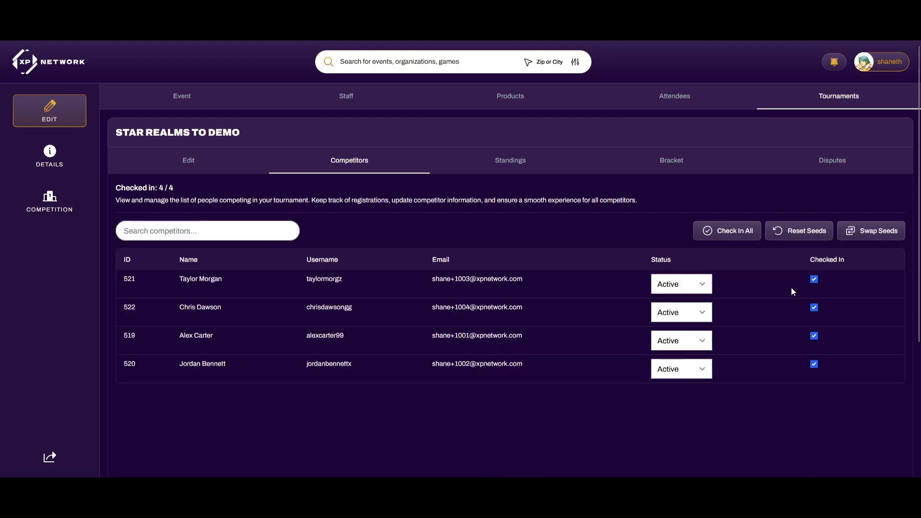
left_click(729, 231)
left_click(423, 284)
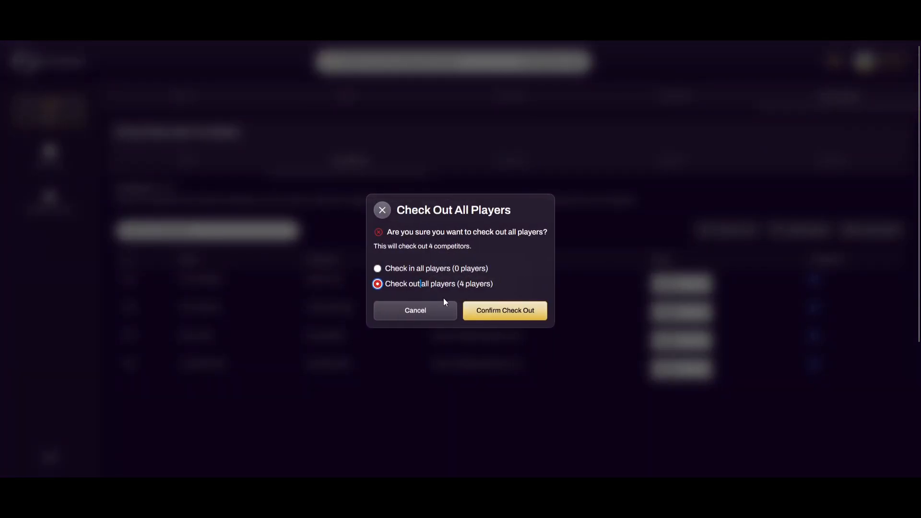
left_click(429, 269)
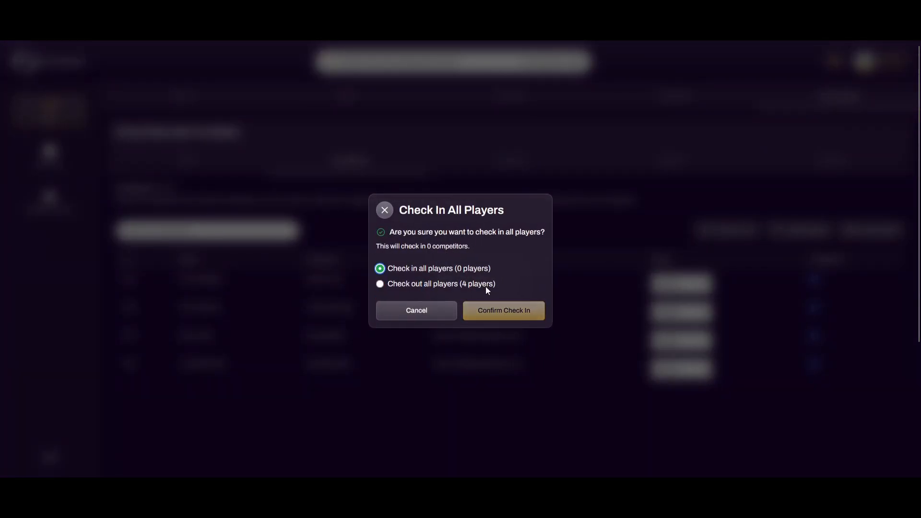
left_click(411, 312)
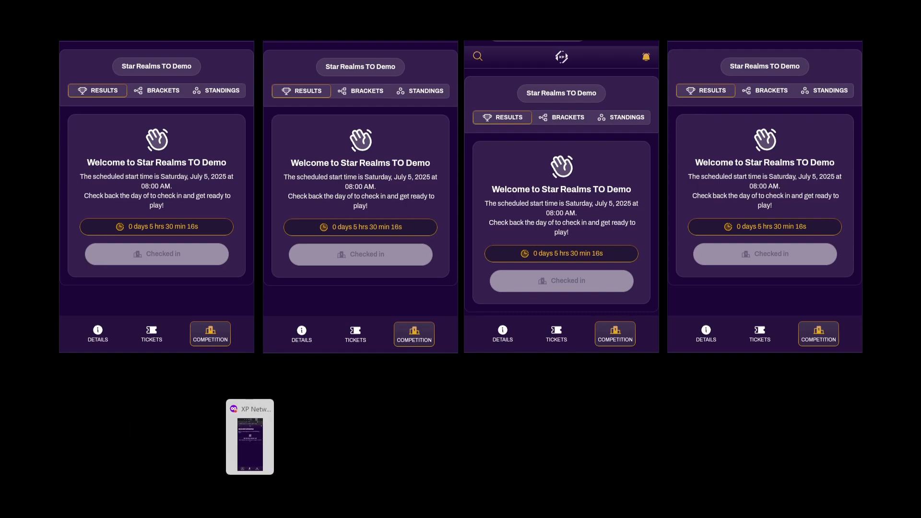
Under Staff, expand the ticketscanner row and start a new scanner session
left_click(230, 437)
left_click(339, 98)
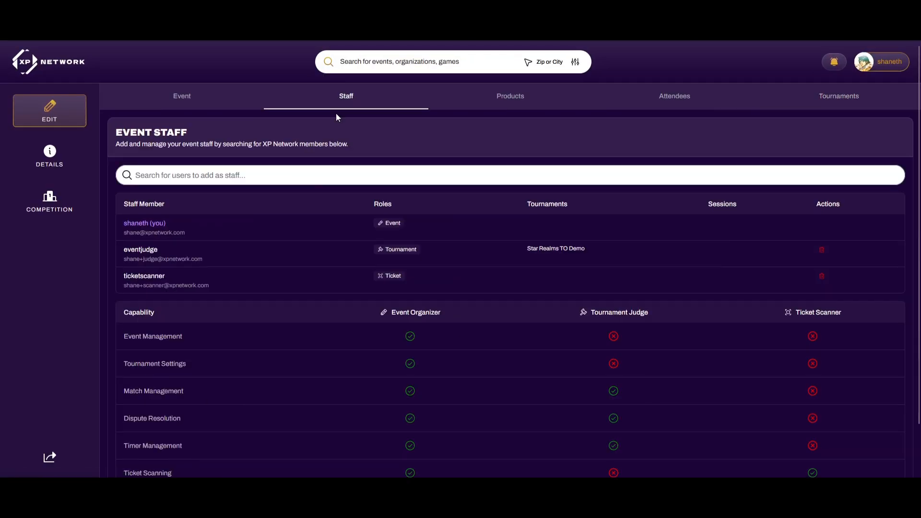
left_click(277, 287)
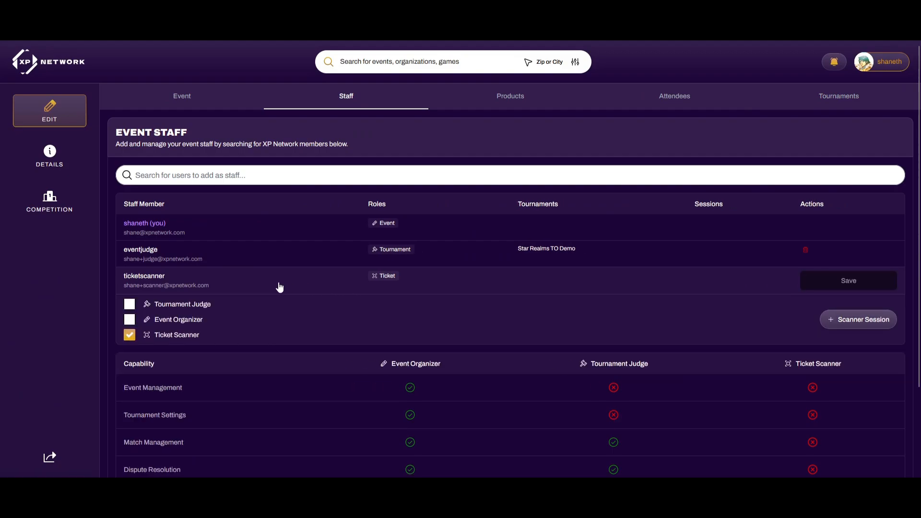
left_click(840, 320)
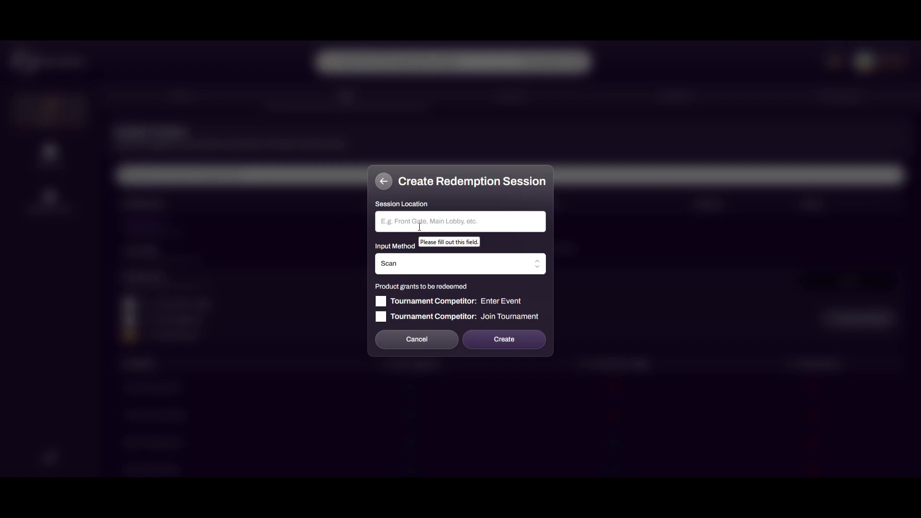
Create a 'Front Door' session with Scan input, redeeming Enter Event and Join Tournament grants
left_click(489, 222)
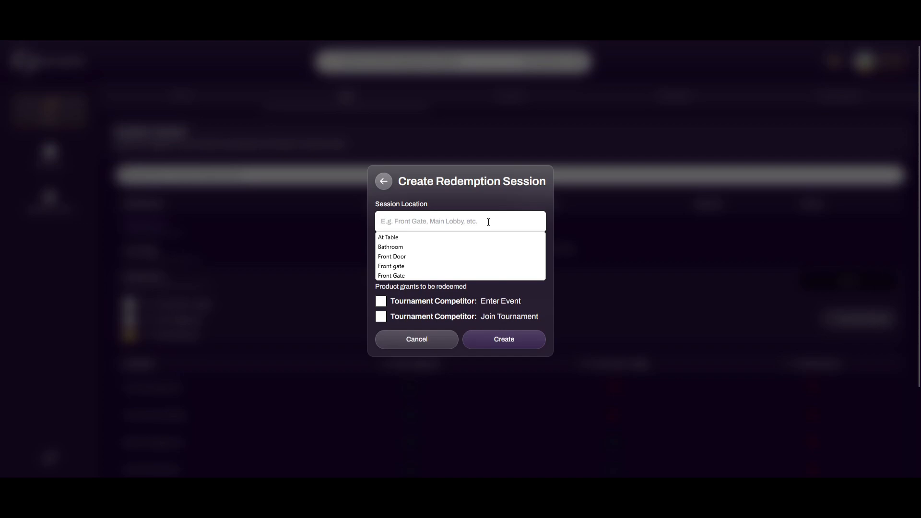
type("Front Door")
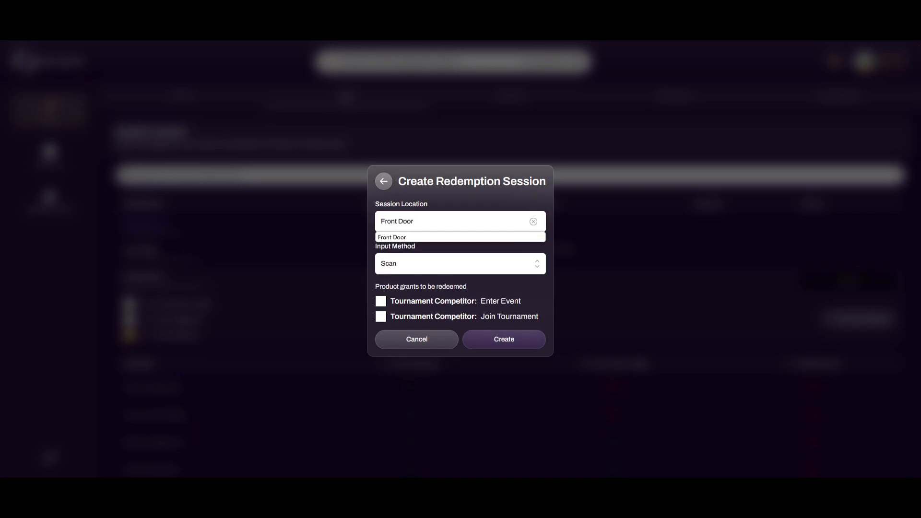
left_click(459, 220)
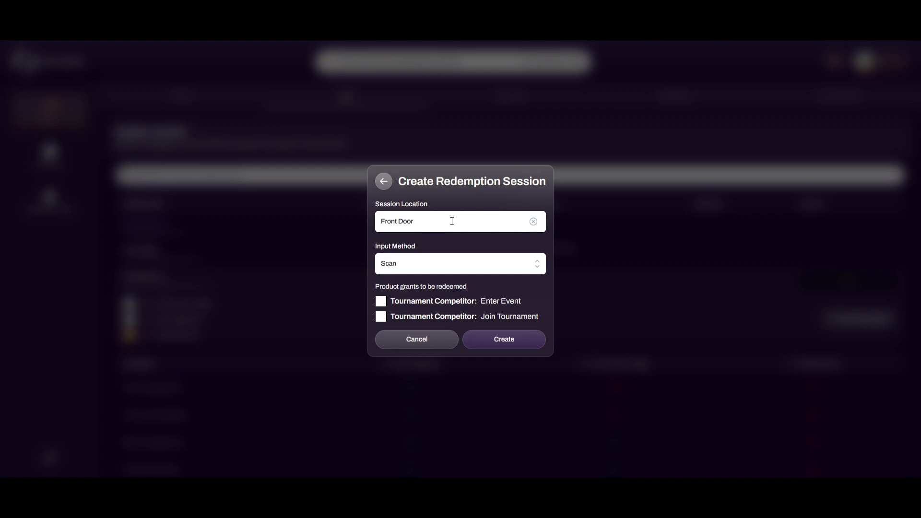
left_click(446, 267)
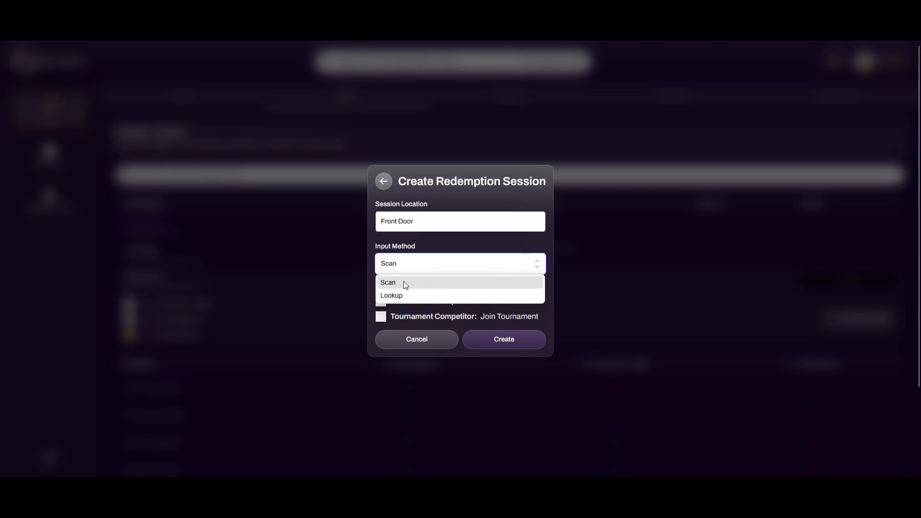
left_click(402, 284)
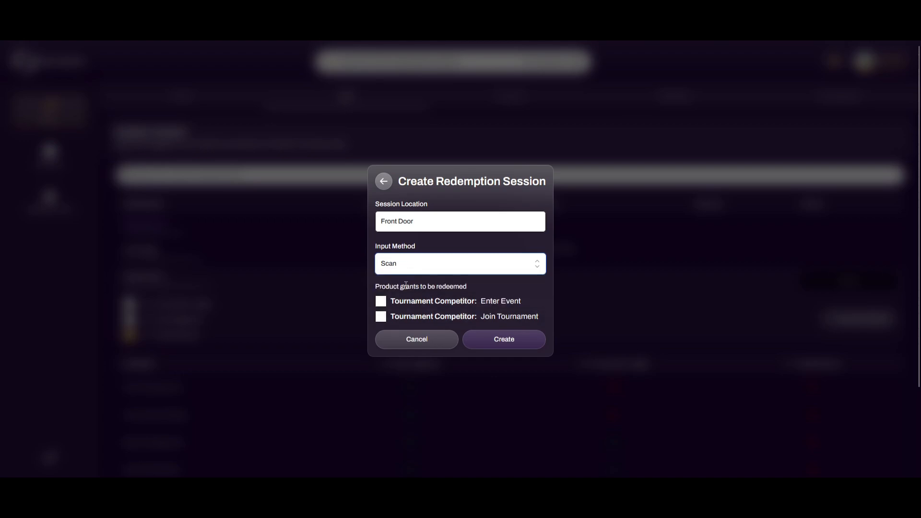
left_click(380, 301)
left_click(380, 316)
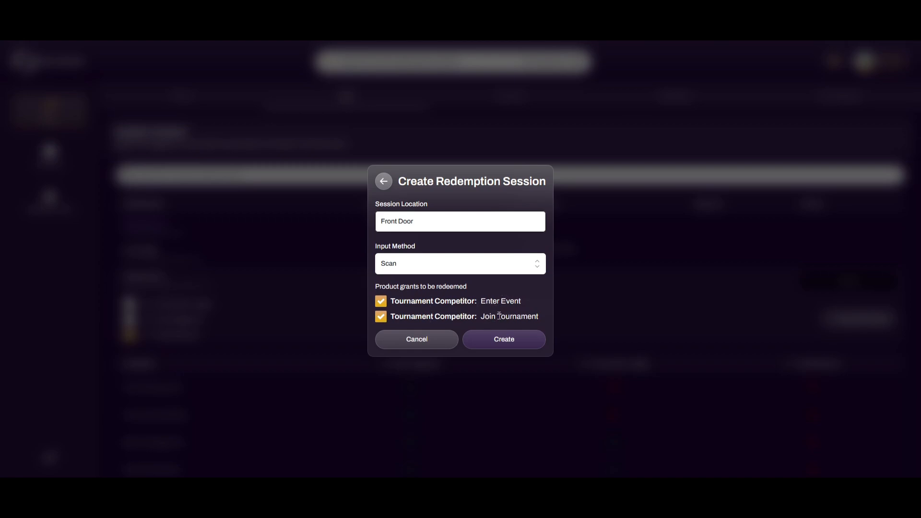
left_click(501, 342)
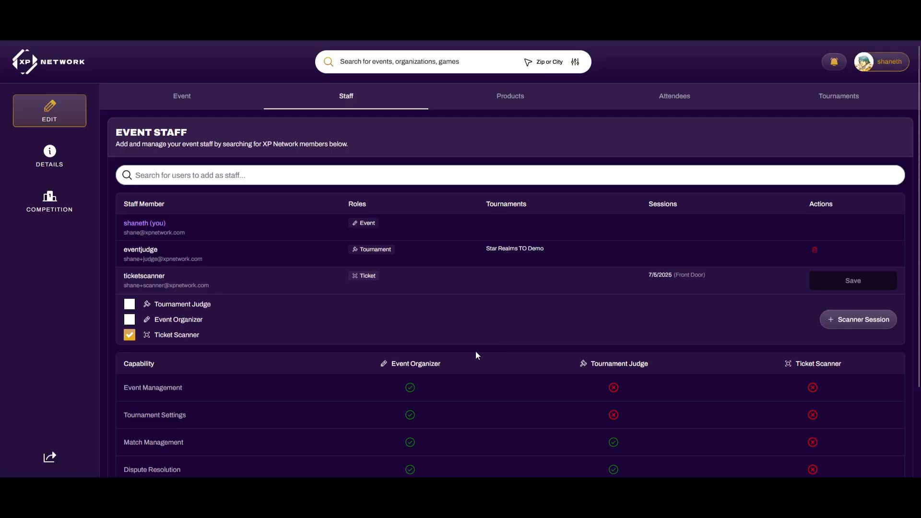
Open the active Front Door session card in the Scanner Sessions window
key("alt+Tab")
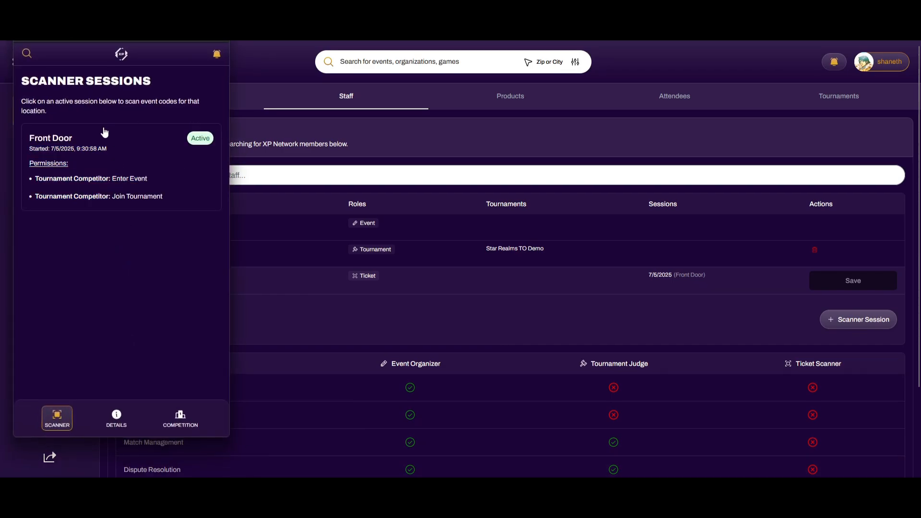
left_click(133, 153)
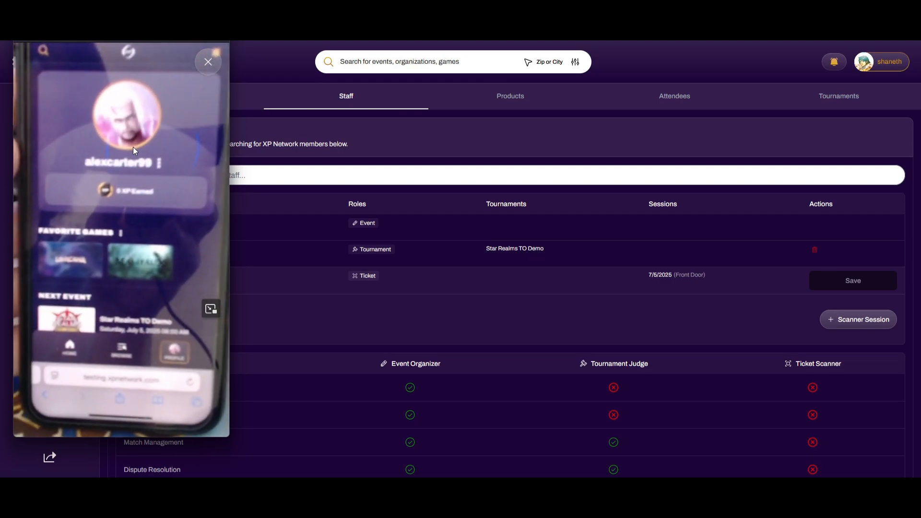
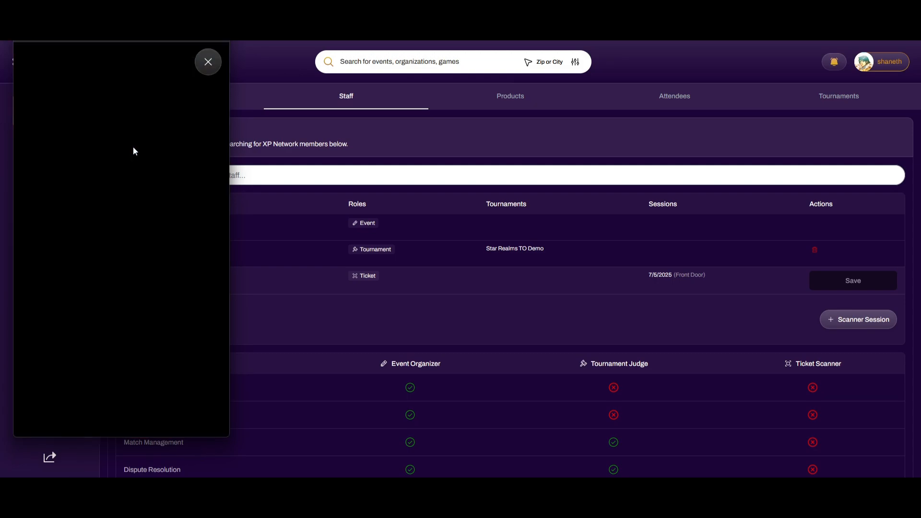
Minimize the ticket scanner window and show the event's Products, with Tournament Competitor at 6 of 10
left_click(174, 3)
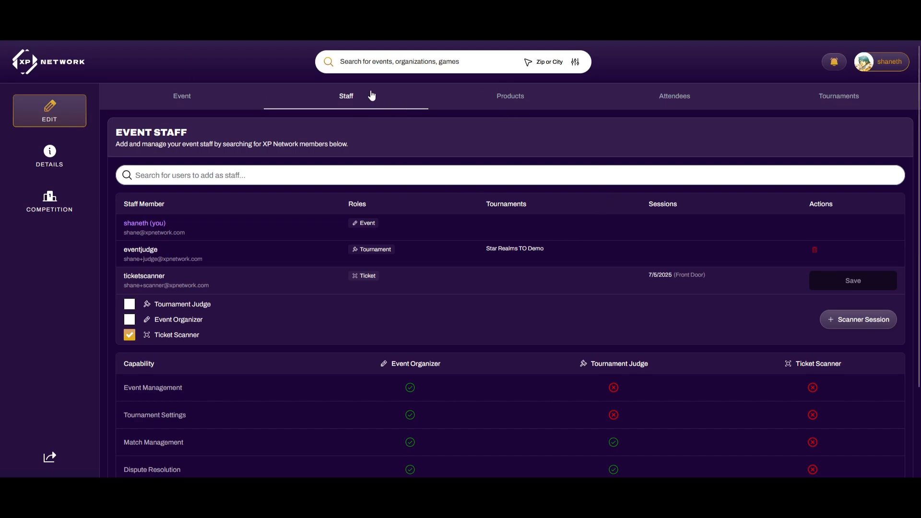
left_click(530, 96)
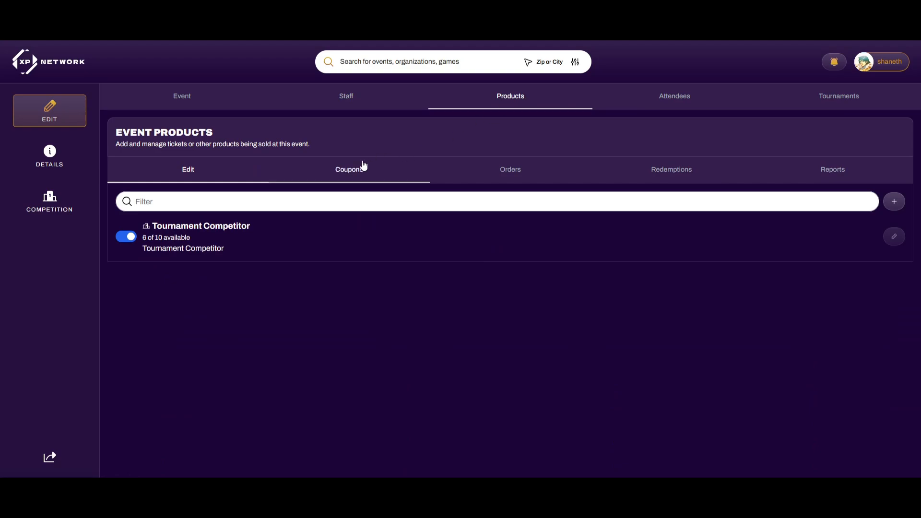
Browse the event's Orders, Redemptions, Inventory and Revenue reports, then expand the newest order
left_click(516, 171)
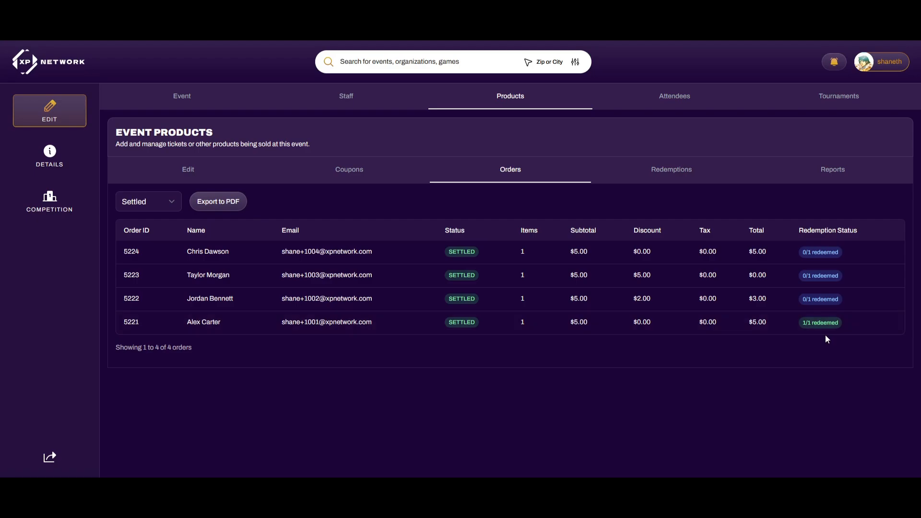
left_click(684, 168)
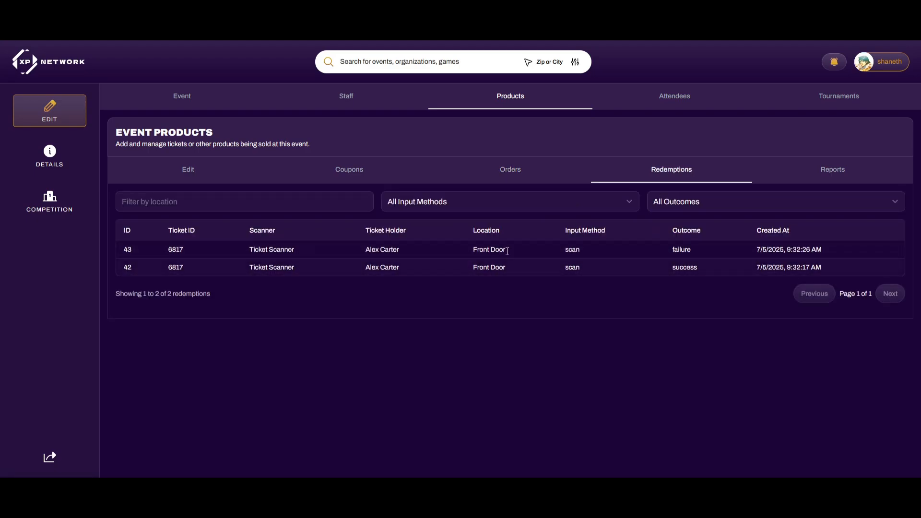
left_click(837, 172)
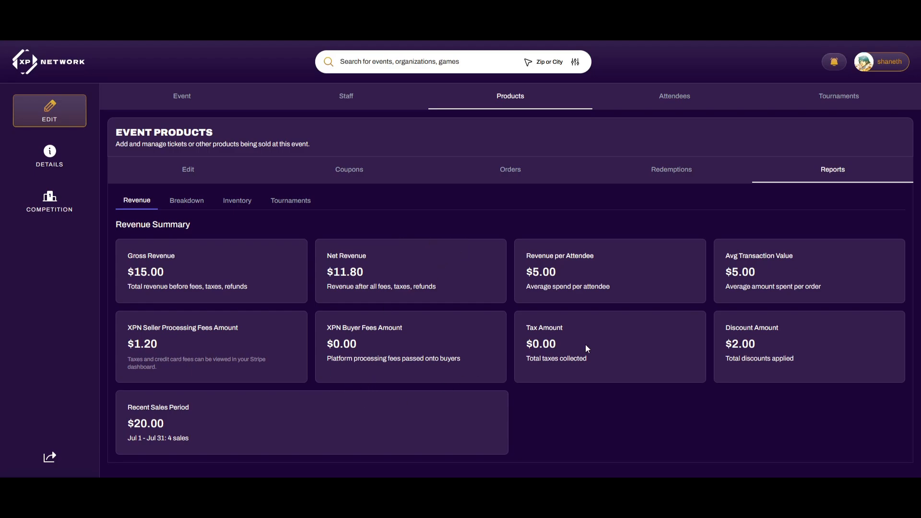
left_click(237, 200)
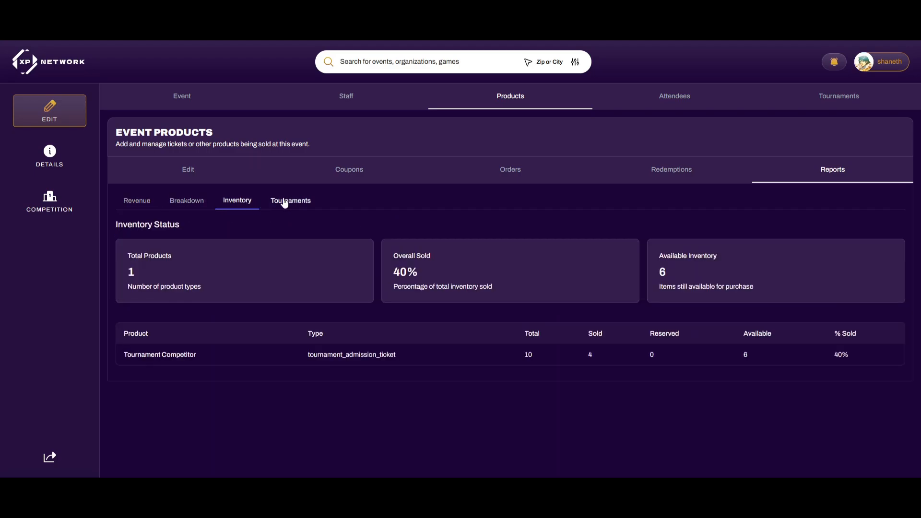
left_click(138, 200)
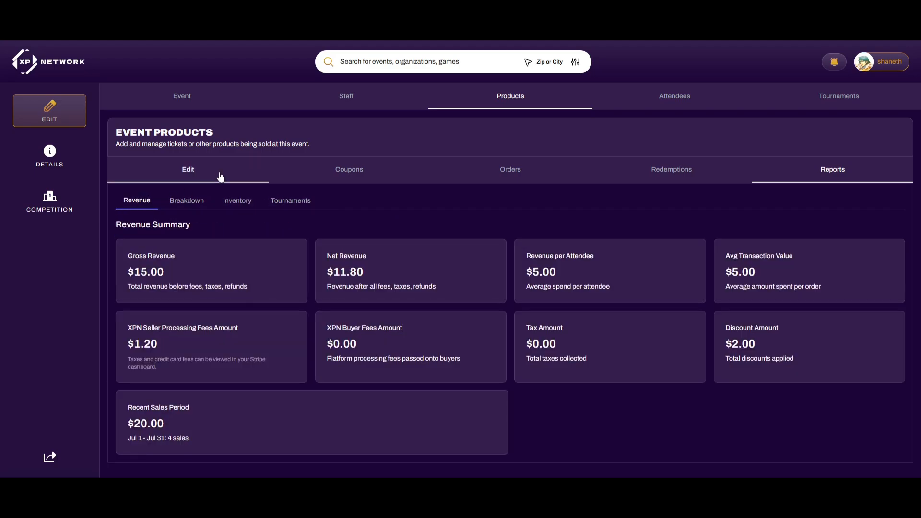
left_click(510, 178)
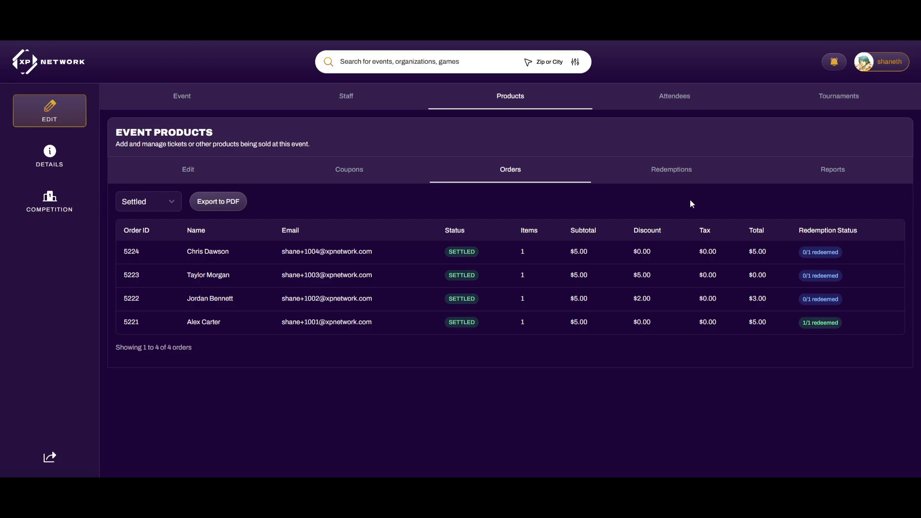
left_click(782, 251)
Redeem Tournament Competitor ticket 6820 at location 'TO Station', then go to the event's Details page
left_click(756, 326)
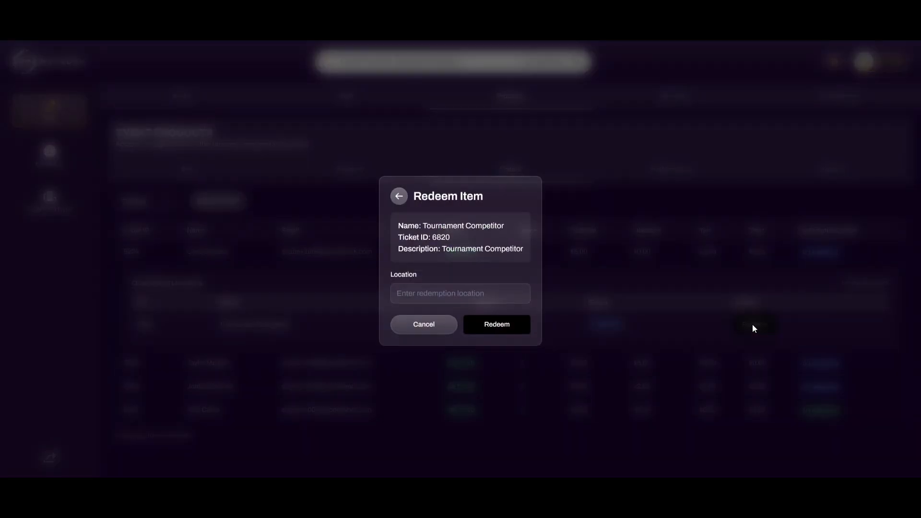
left_click(458, 292)
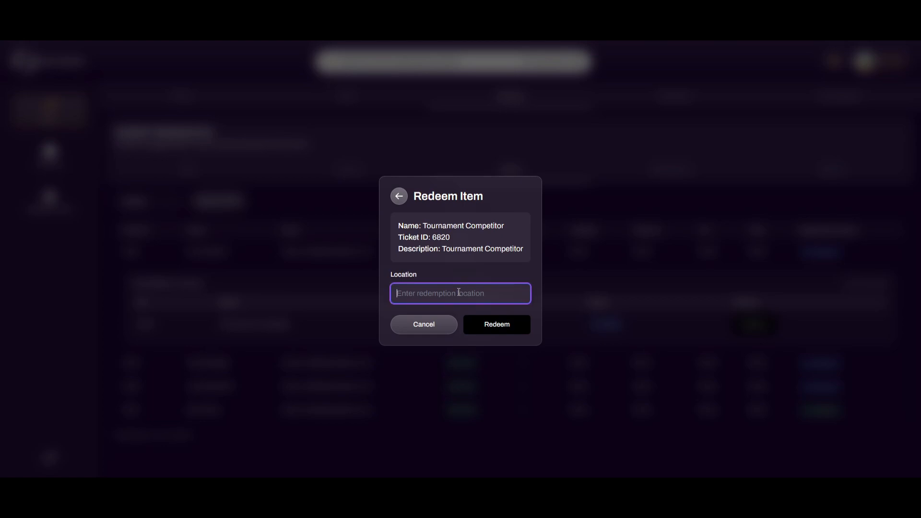
type("TO Station")
left_click(506, 322)
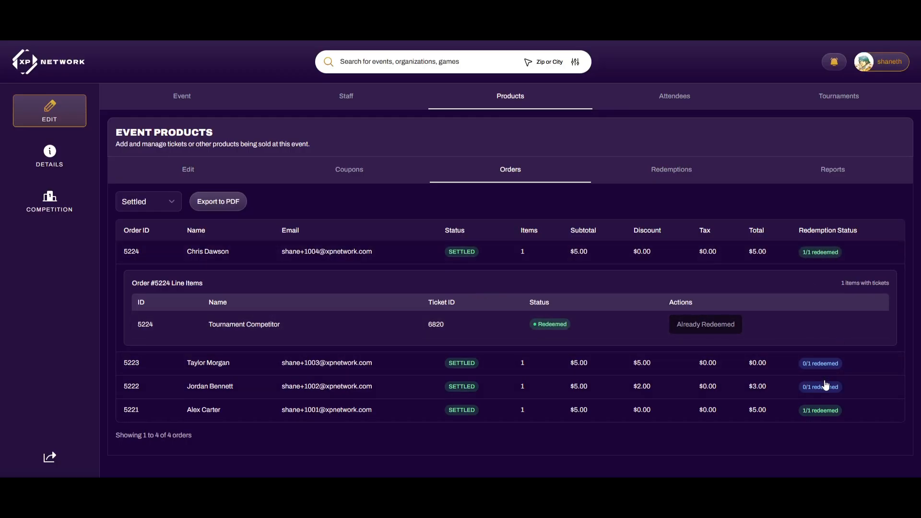
left_click(666, 173)
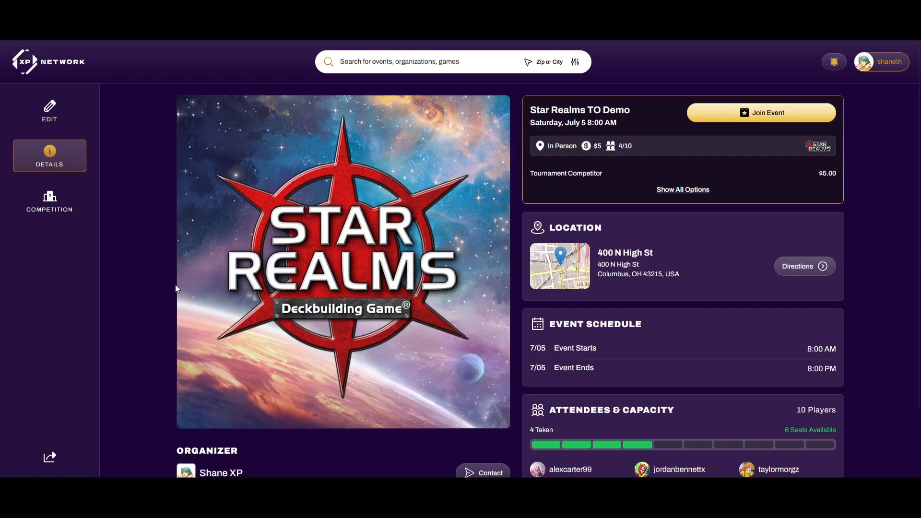
Scroll the public Star Realms TO Demo page, then open its edit pages and Tournaments list
scroll(338, 320, "down", 2)
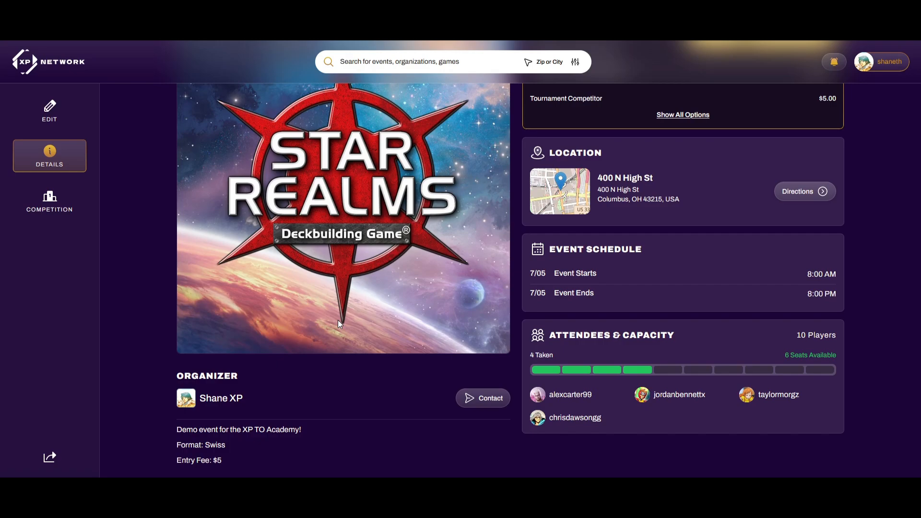
left_click(50, 110)
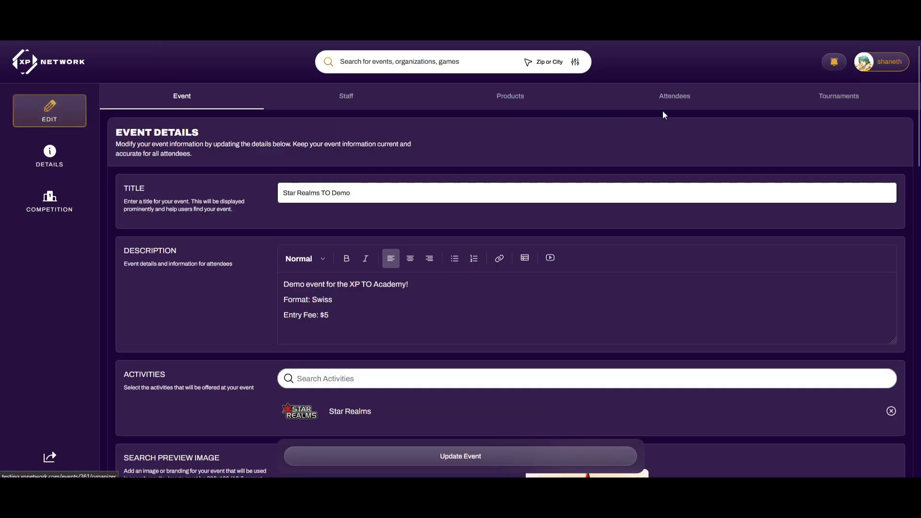
left_click(859, 95)
Open the Star Realms TO Demo tournament's Competitors list, showing all 4 players checked in
left_click(540, 196)
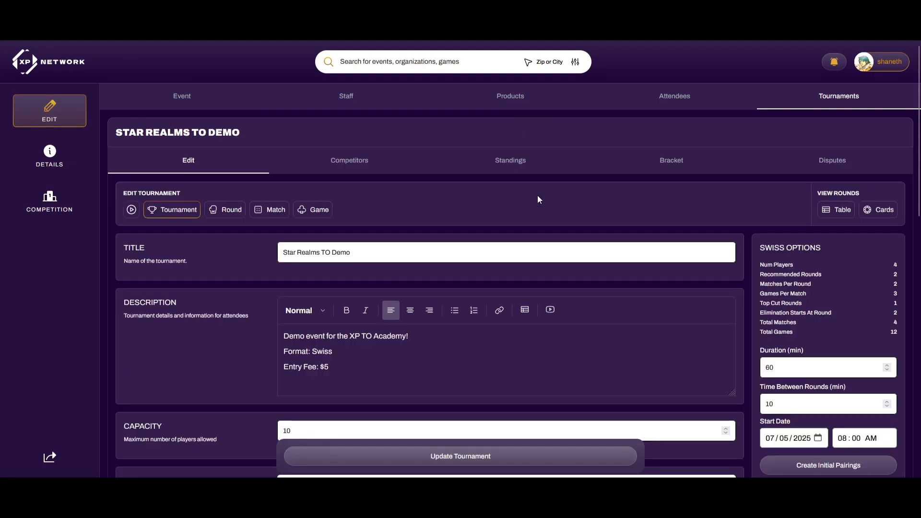
scroll(523, 213, "down", 1)
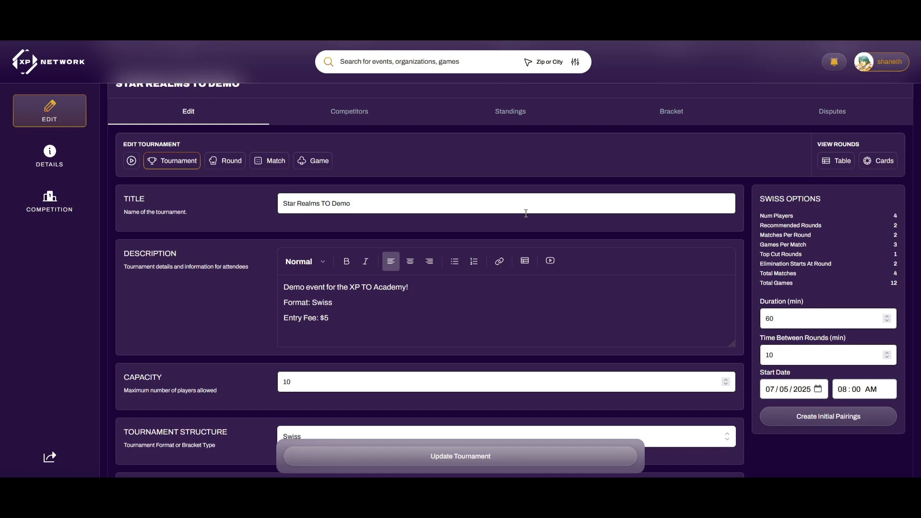
left_click(356, 114)
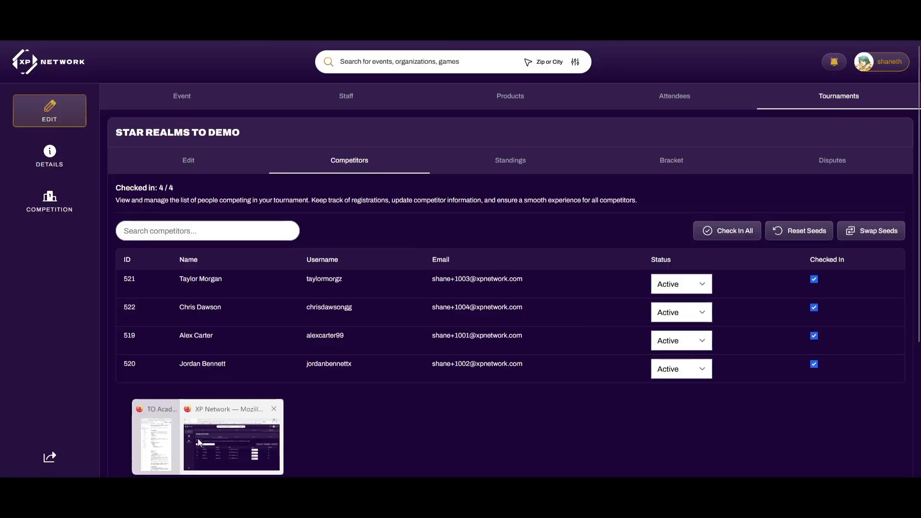
Check out all four players, then check each one back in from their own player screen
left_click(726, 235)
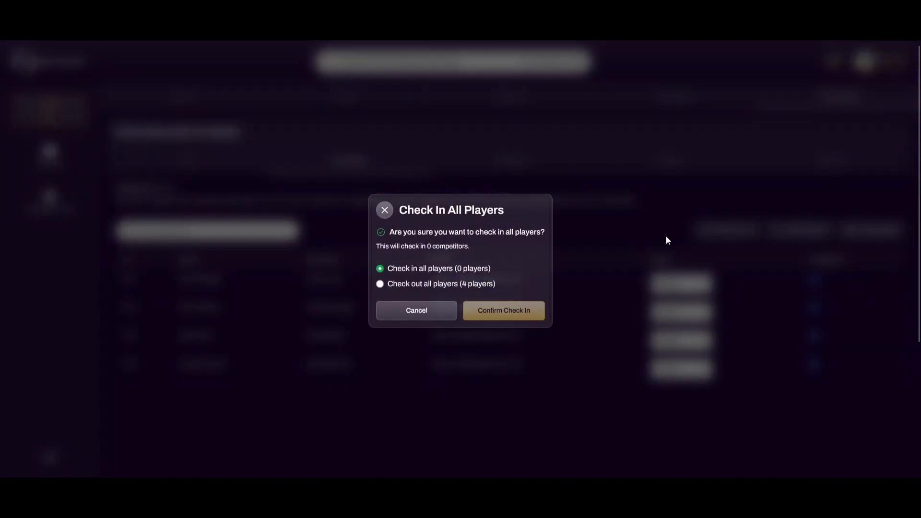
left_click(416, 286)
left_click(468, 317)
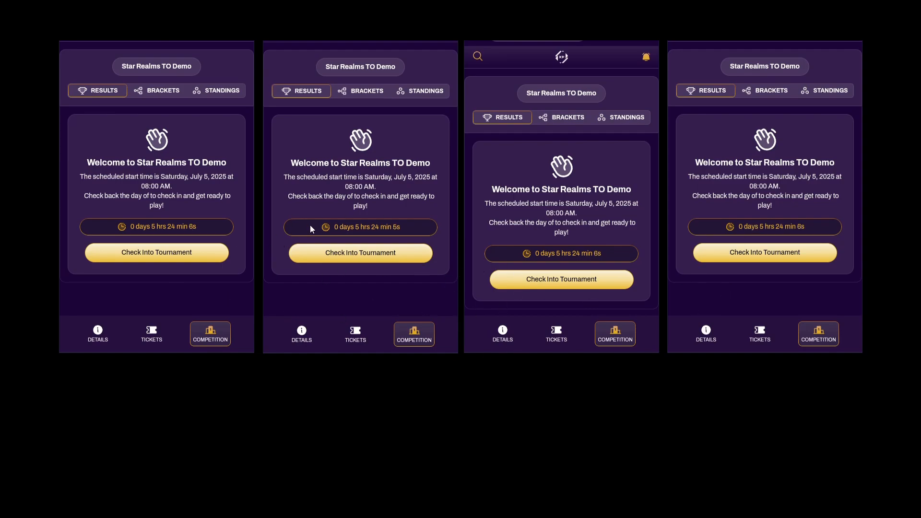
left_click(209, 255)
left_click(333, 255)
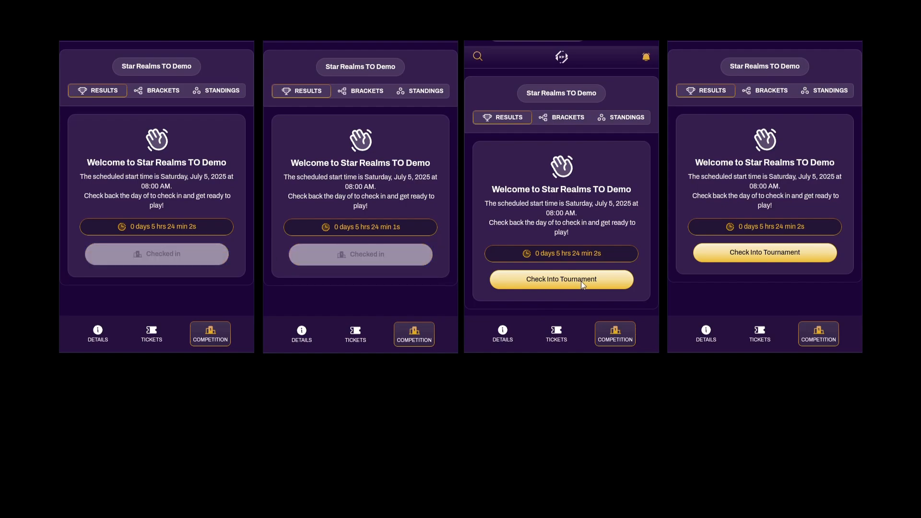
left_click(580, 281)
left_click(742, 253)
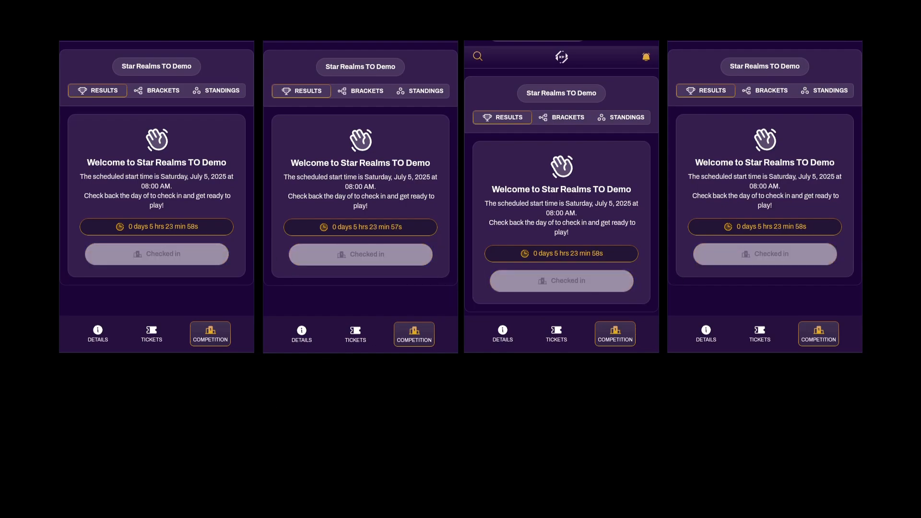
Back on the competitors page, dismiss the bulk check-in prompt and open the tournament's edit settings
mouse_move(207, 489)
left_click(193, 457)
left_click(729, 234)
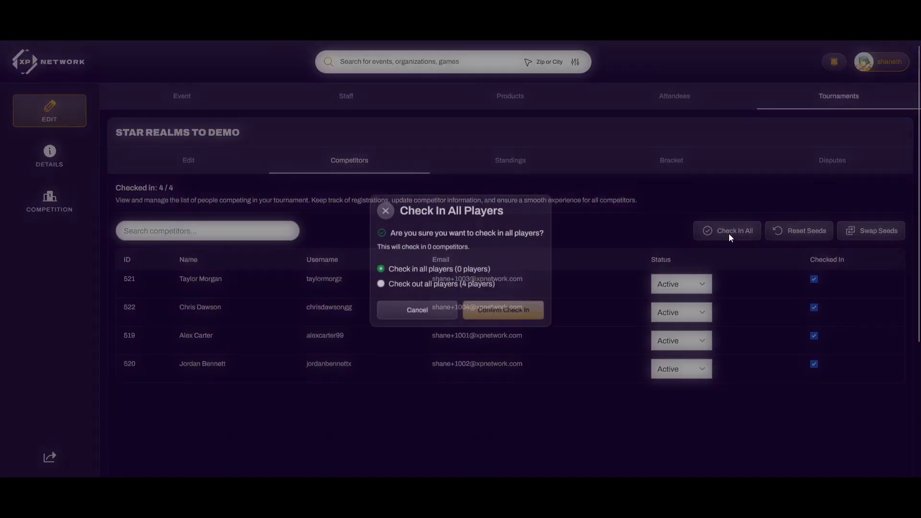
left_click(424, 310)
left_click(189, 161)
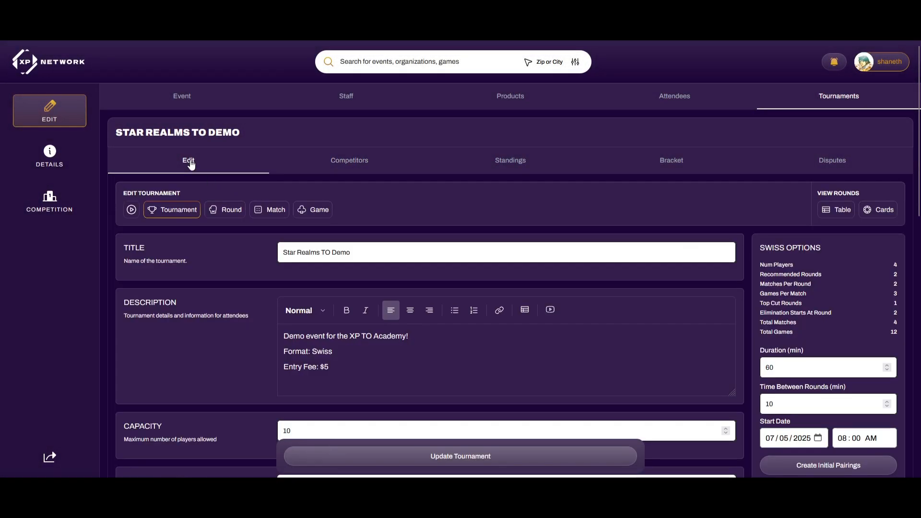
Set round duration to 60 minutes after trying 30, 25 and 50, and create the initial pairings
scroll(833, 278, "down", 1)
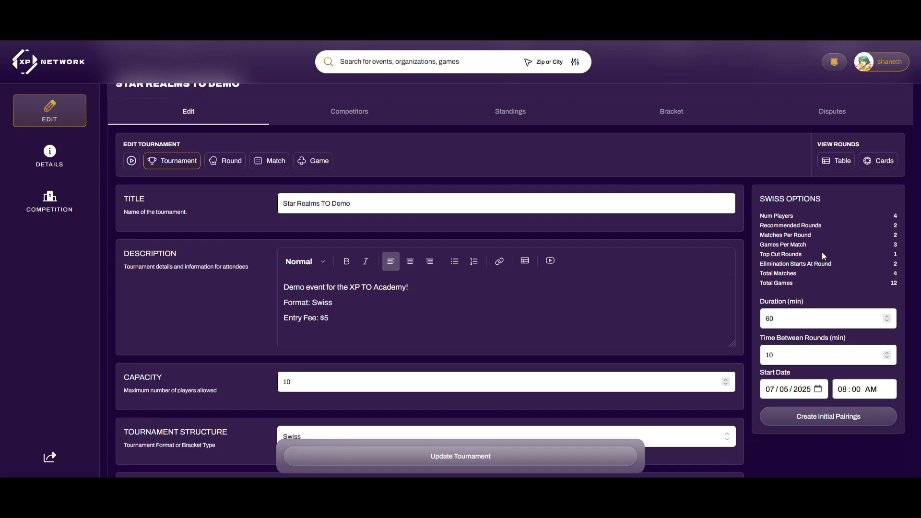
double_click(770, 318)
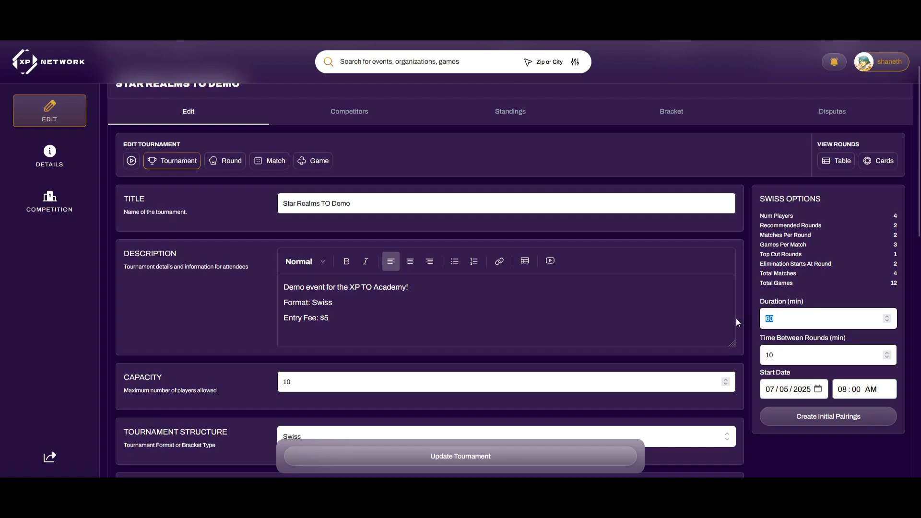
type("30")
key("BackSpace")
key("BackSpace")
type("25")
key("ctrl+a")
type("50")
left_click_drag(776, 320, 682, 329)
type("60")
scroll(787, 354, "down", 1)
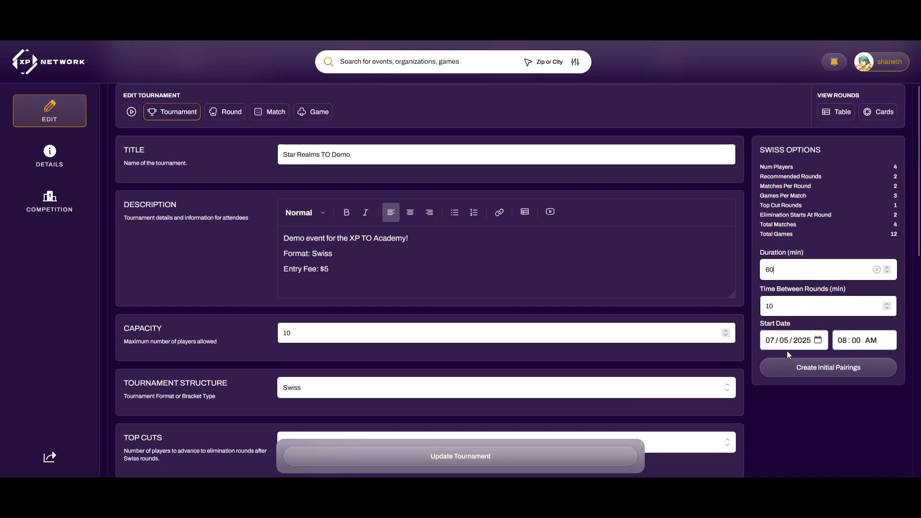
left_click(833, 369)
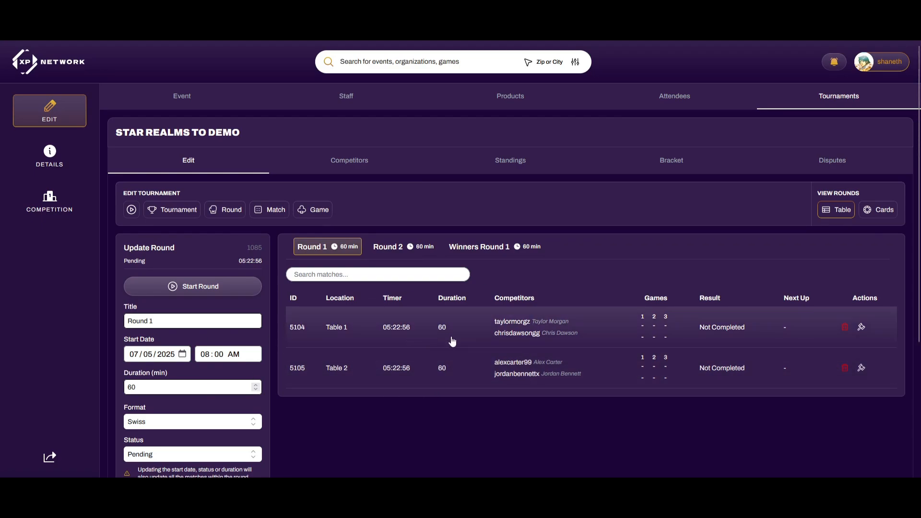
Swap the Table 2 match's first competitor for a suggested 'T' player, then open the Table 1 match
left_click(463, 364)
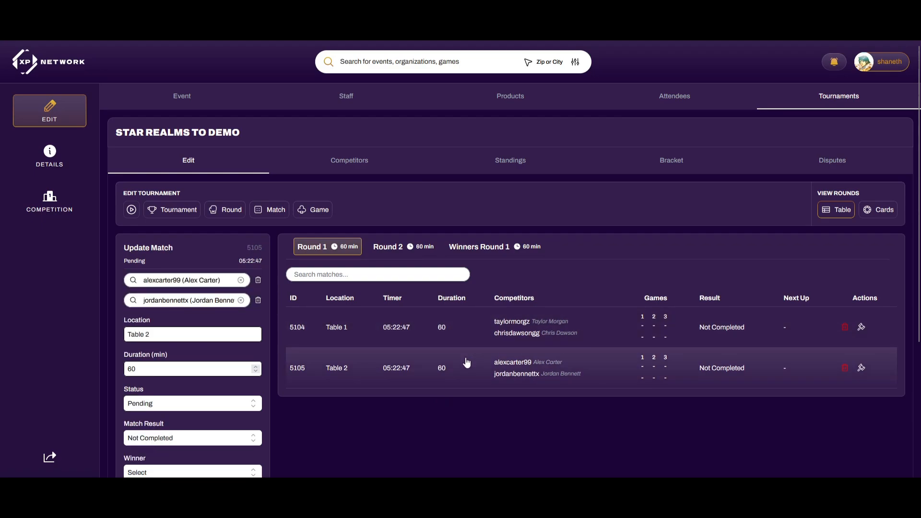
left_click(194, 280)
type("Ta")
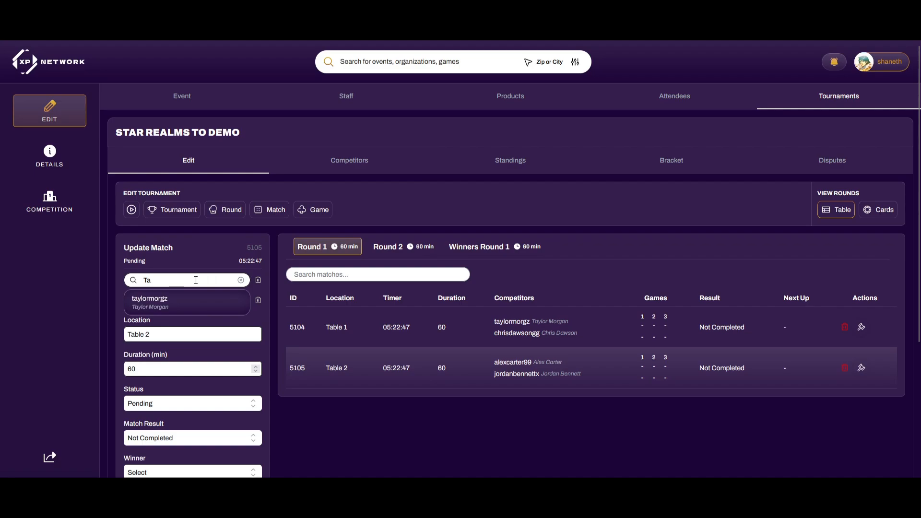
left_click(187, 302)
scroll(199, 384, "down", 2)
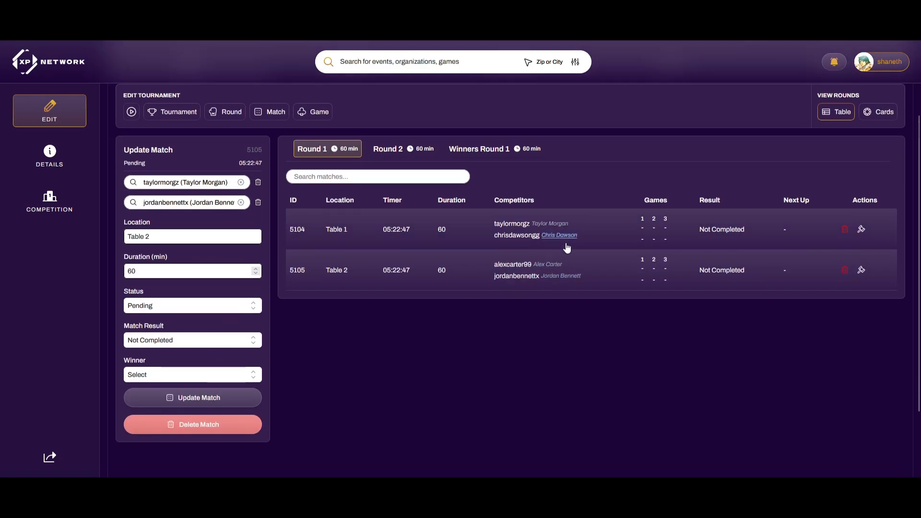
left_click(597, 234)
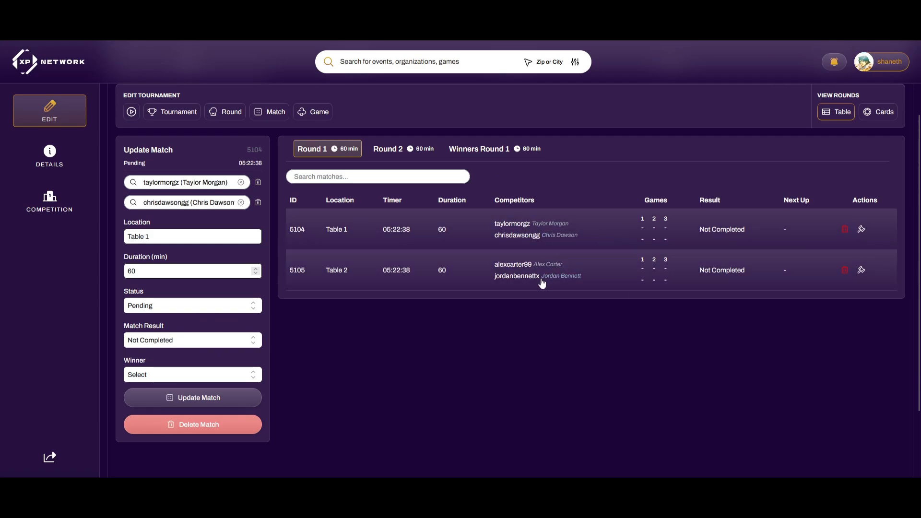
scroll(542, 284, "up", 1)
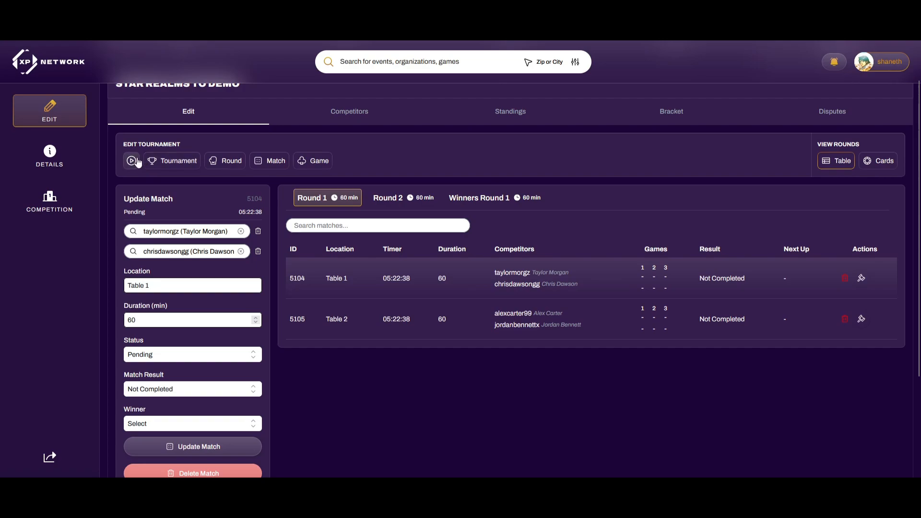
Start the tournament and read the start notice in the first player's notifications
left_click(132, 161)
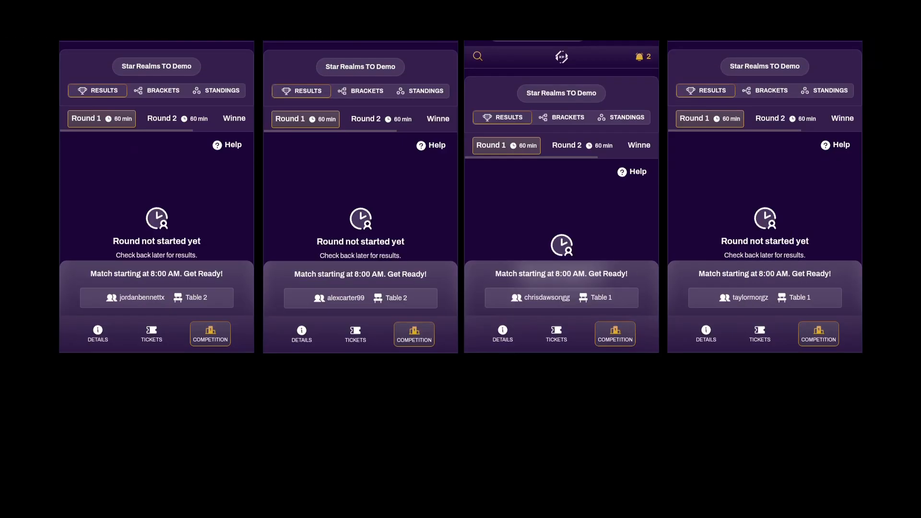
left_click(236, 31)
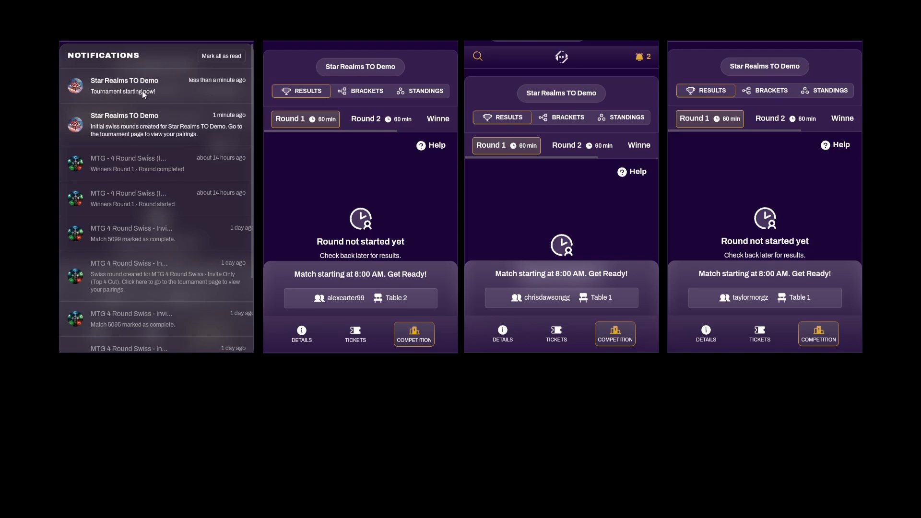
key("Escape")
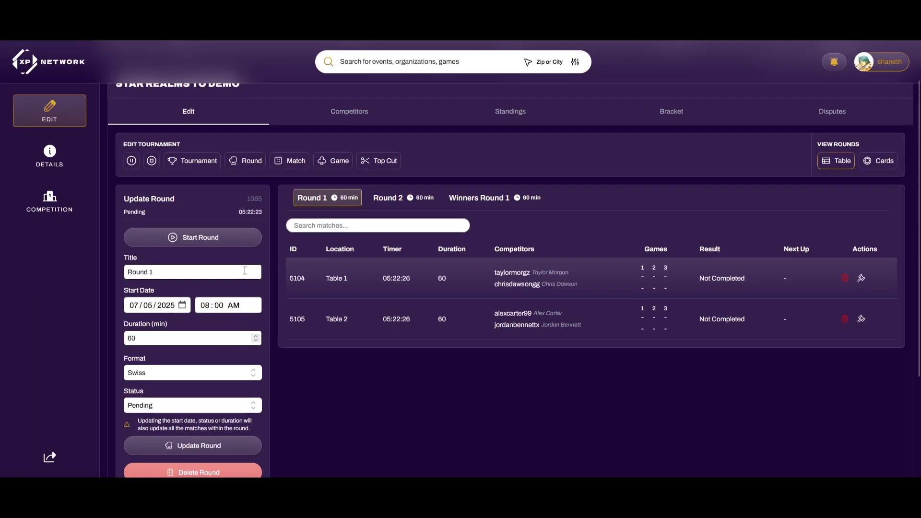
Start Round 1, launching the 60-minute countdown on every player's Table 1 or Table 2 match
left_click(220, 243)
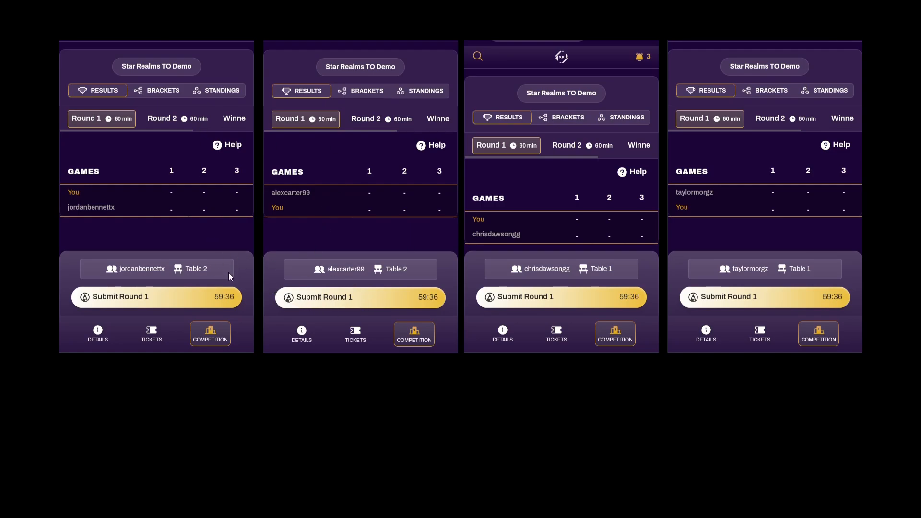
Mark games 1 and 2 as wins for the first player and preview the 2–0 result
left_click(198, 298)
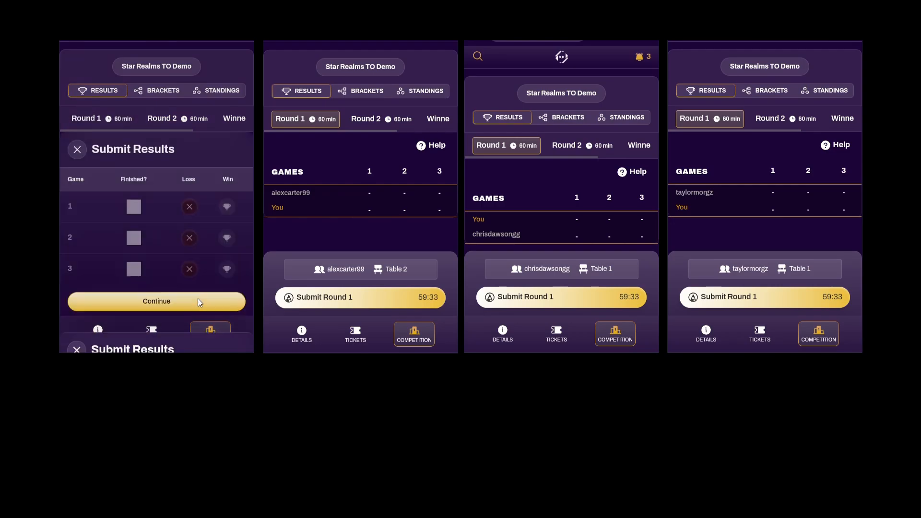
left_click(229, 214)
left_click(227, 242)
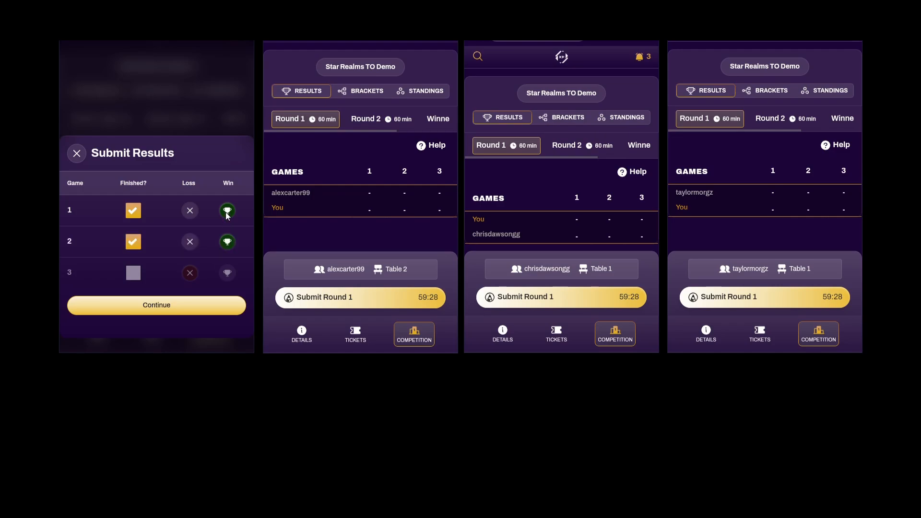
left_click(203, 305)
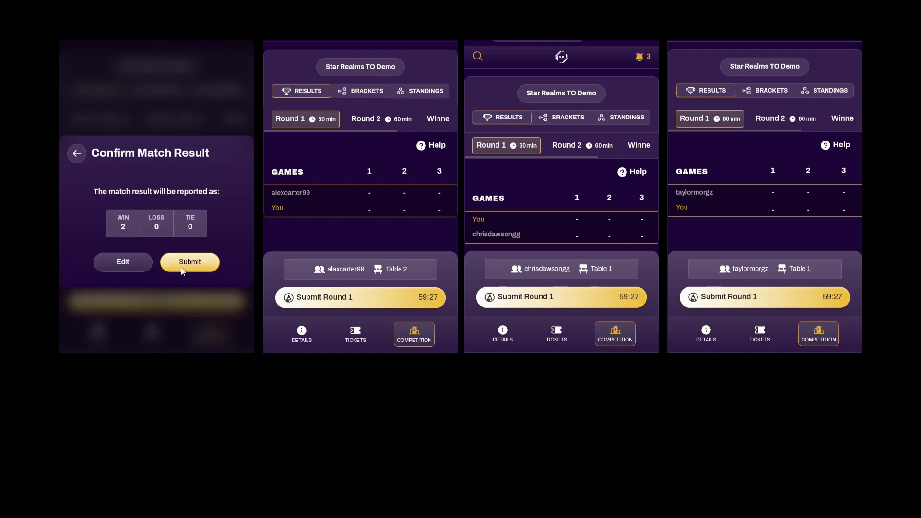
Try other outcomes: only game 1 won, then a 1–1 split with game 2 lost
left_click(76, 154)
left_click(139, 243)
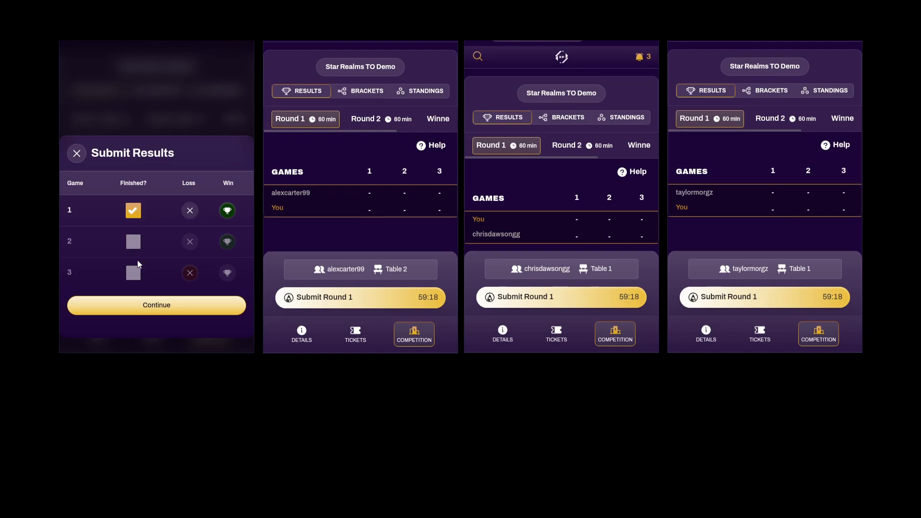
left_click(140, 302)
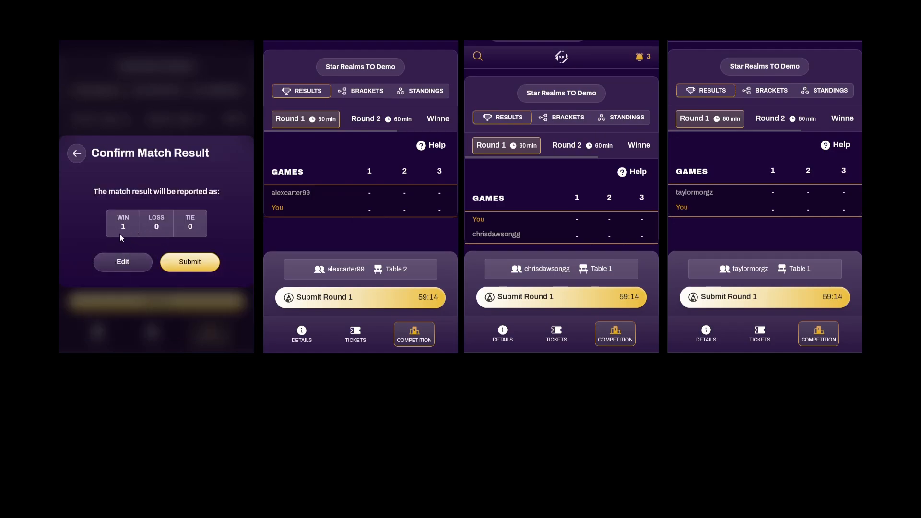
left_click(77, 153)
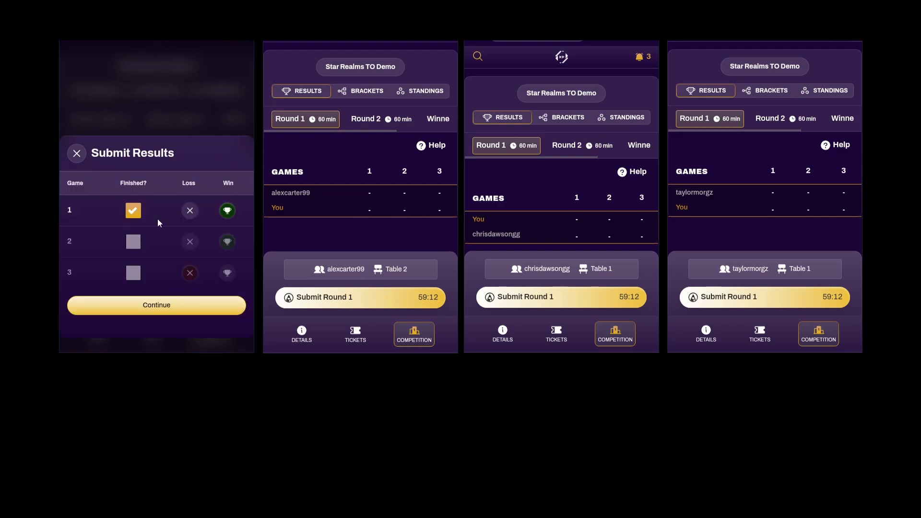
left_click(190, 242)
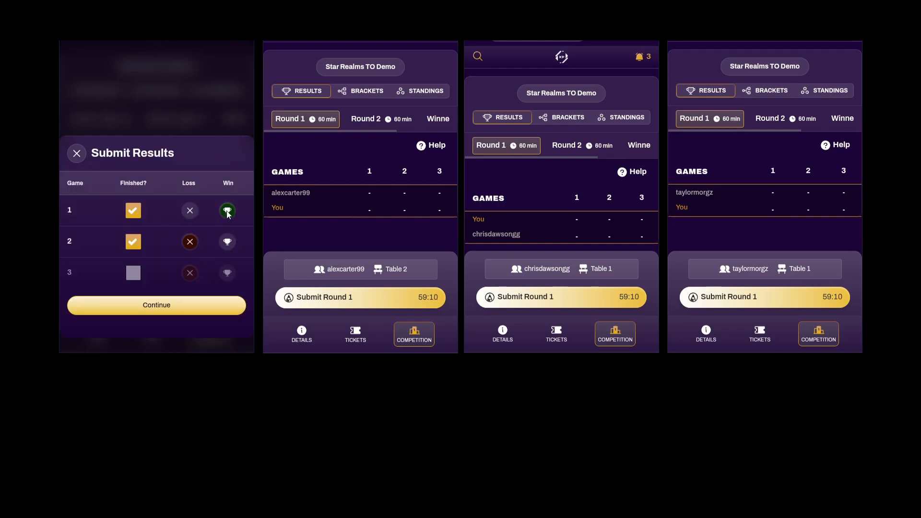
left_click(149, 298)
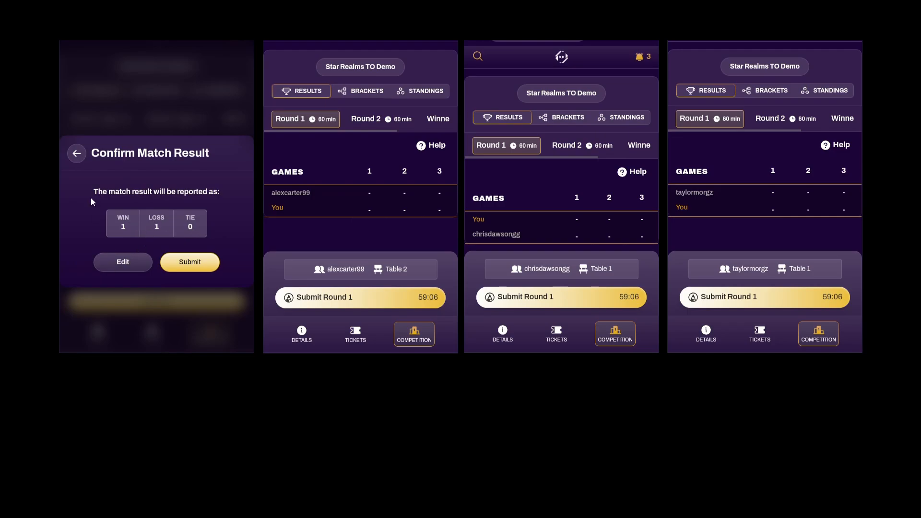
Restore game 2 as a win, submit the 2–0 result, and open the second player's submission
left_click(80, 152)
left_click(135, 242)
left_click(233, 244)
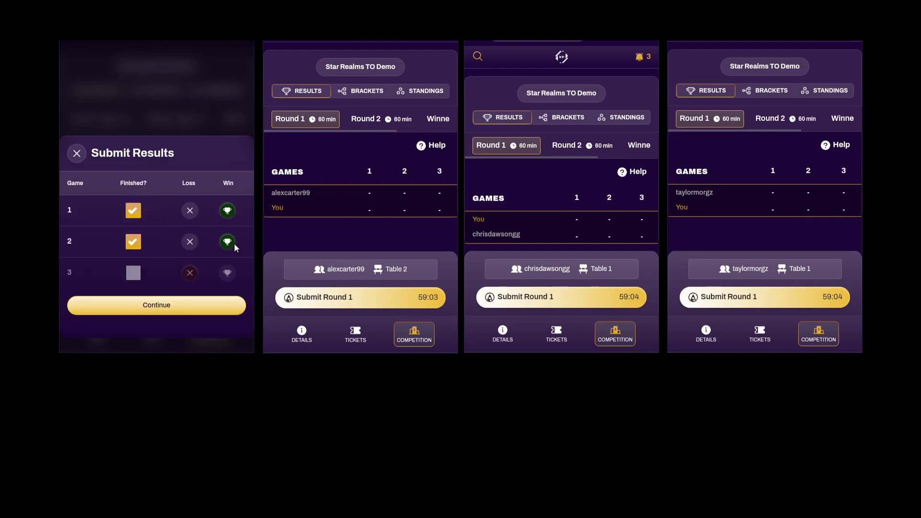
left_click(179, 303)
left_click(182, 259)
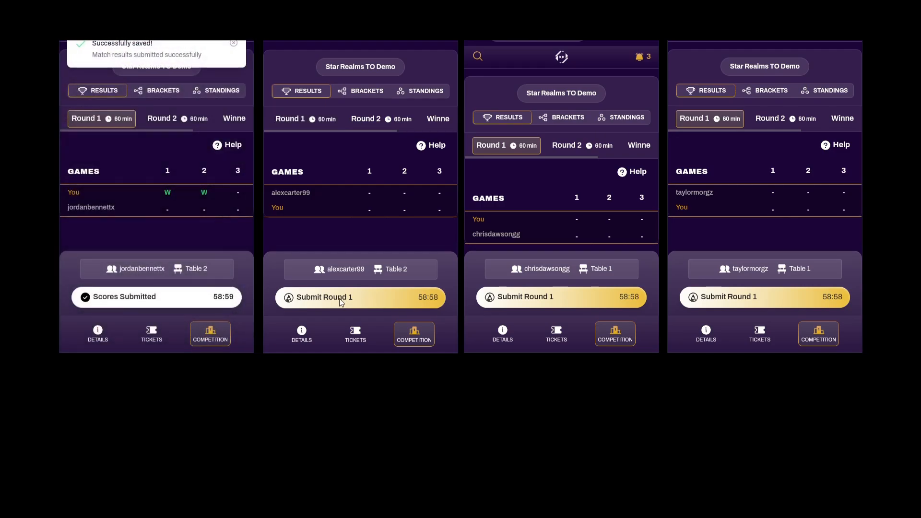
left_click(339, 298)
Submit the second player's 0–2 loss with games 1 and 2 lost, then return to XP Network
left_click(338, 263)
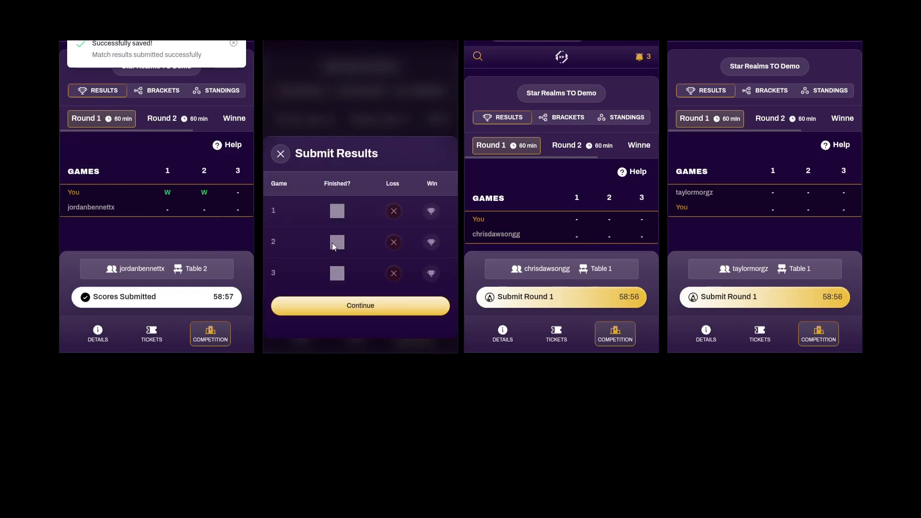
left_click(394, 246)
left_click(370, 307)
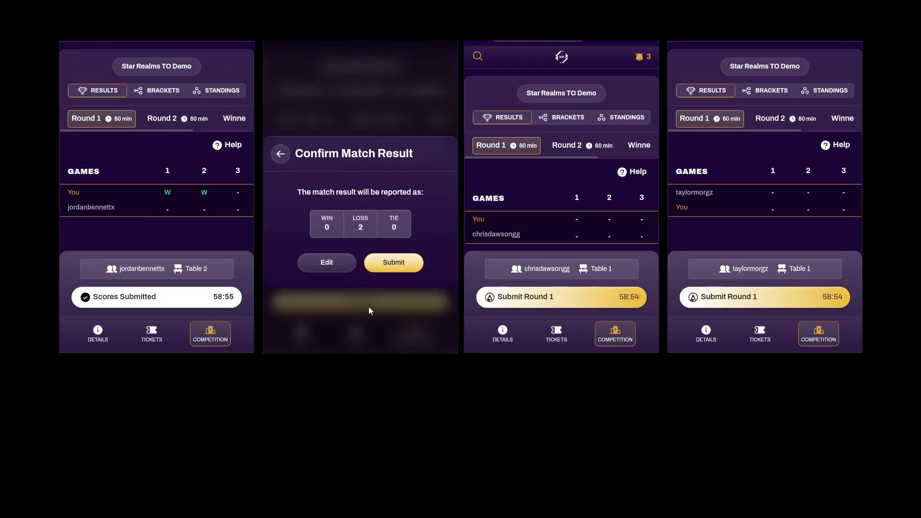
left_click(387, 259)
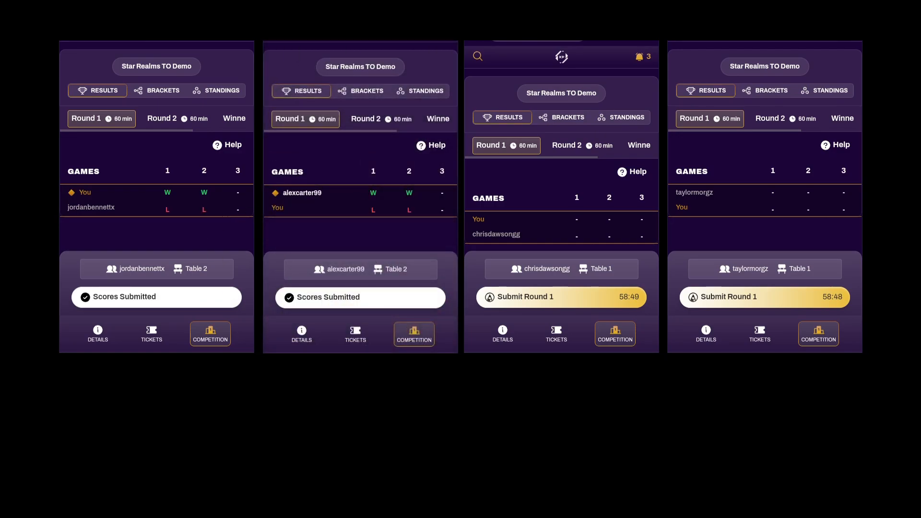
mouse_move(207, 489)
left_click(205, 437)
Submit conflicting Table 1 reports: third player Win/Loss/Win and fourth player Loss/Win/Win
left_click(640, 298)
left_click(715, 296)
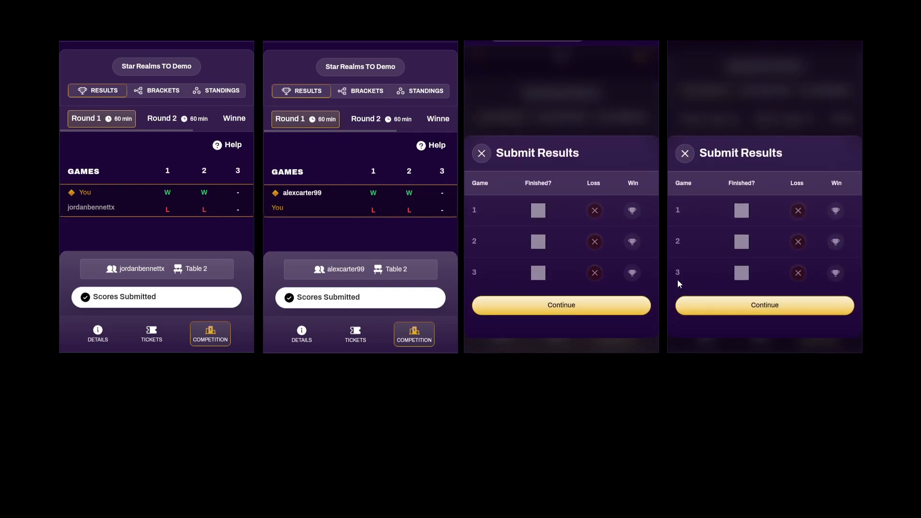
left_click(631, 211)
left_click(593, 241)
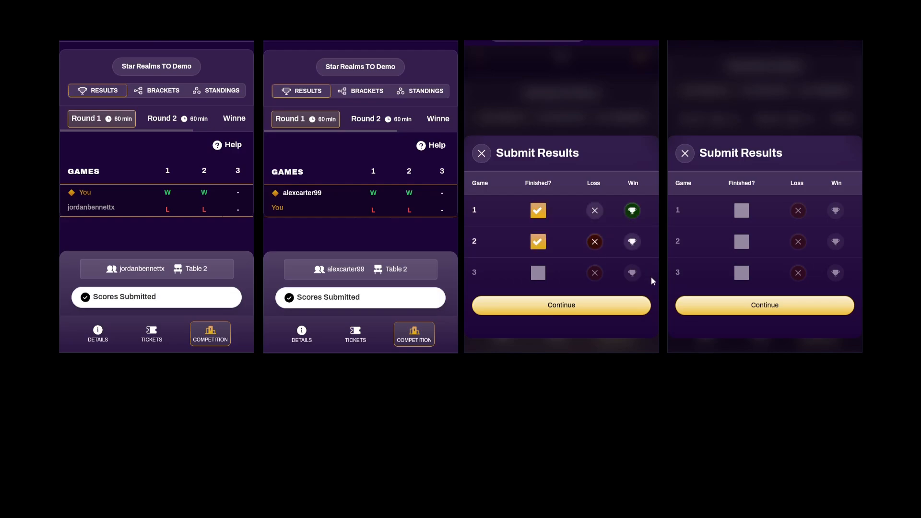
left_click(634, 274)
left_click(799, 211)
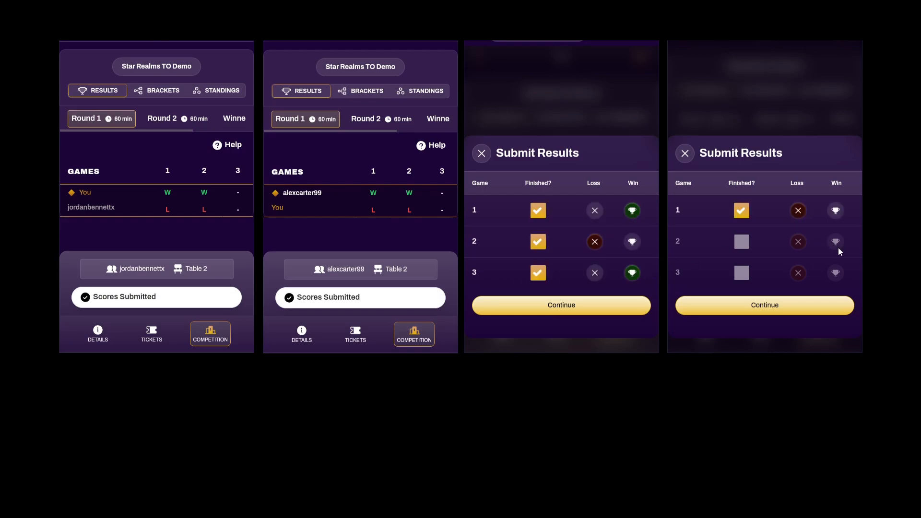
left_click(836, 242)
left_click(836, 273)
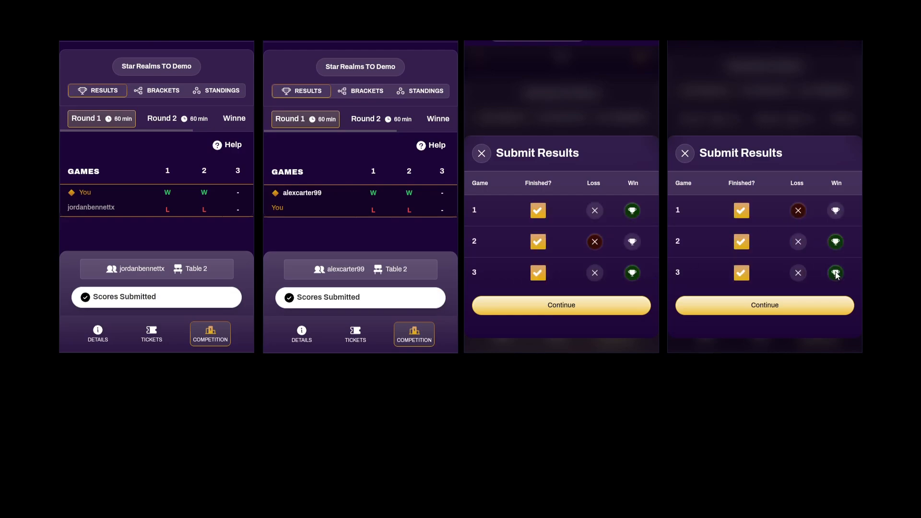
left_click(640, 307)
left_click(694, 305)
left_click(602, 260)
left_click(798, 263)
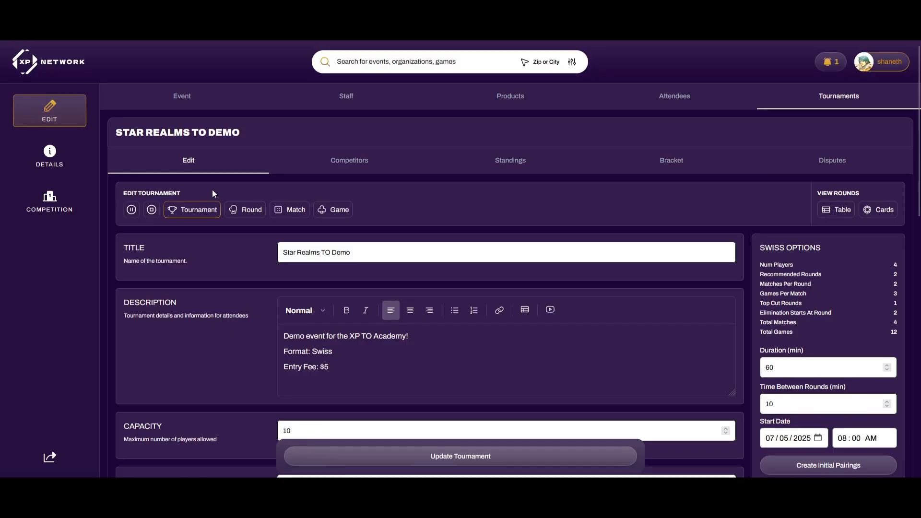
Open the tournament's Disputes list and the judge's view of match disputes
left_click(833, 164)
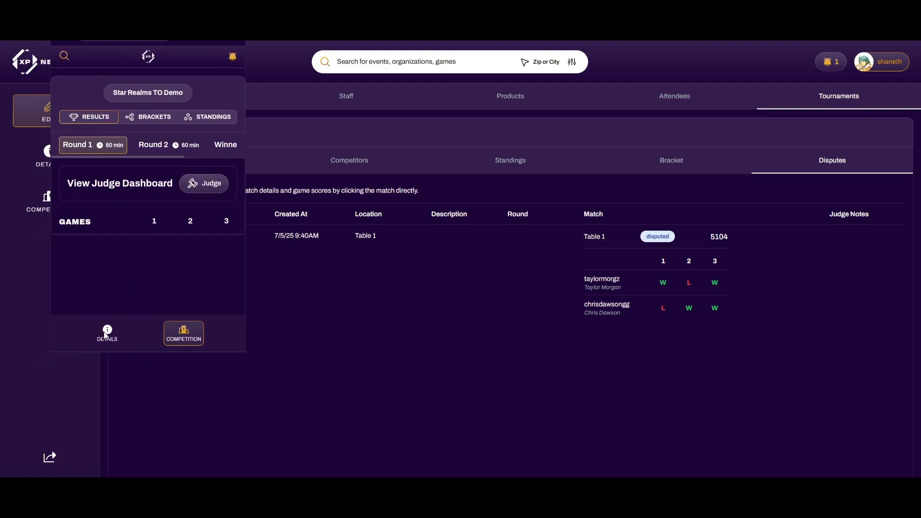
left_click(206, 185)
scroll(120, 183, "right", 2)
scroll(66, 198, "right", 5)
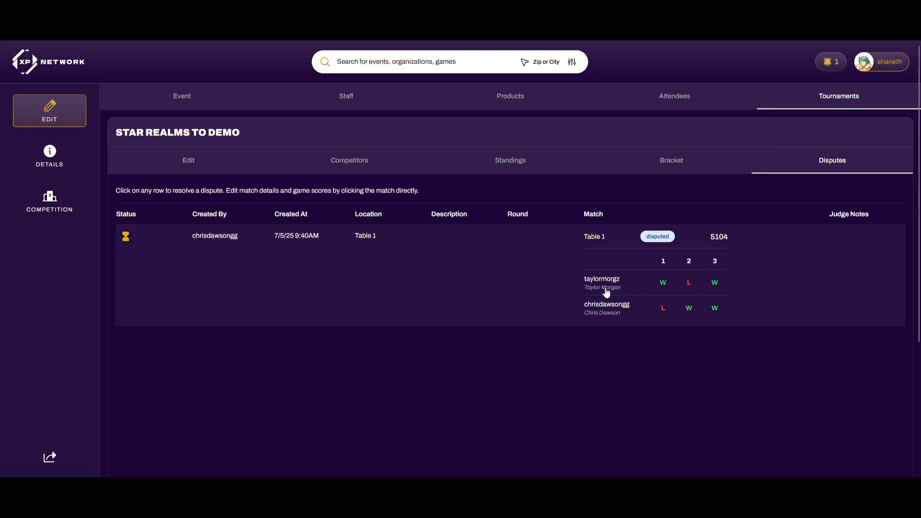
Set the first competitor's game 3 of match 5104 to Loss and return to the tournament editor
left_click(715, 272)
left_click(455, 270)
left_click(404, 298)
left_click(448, 300)
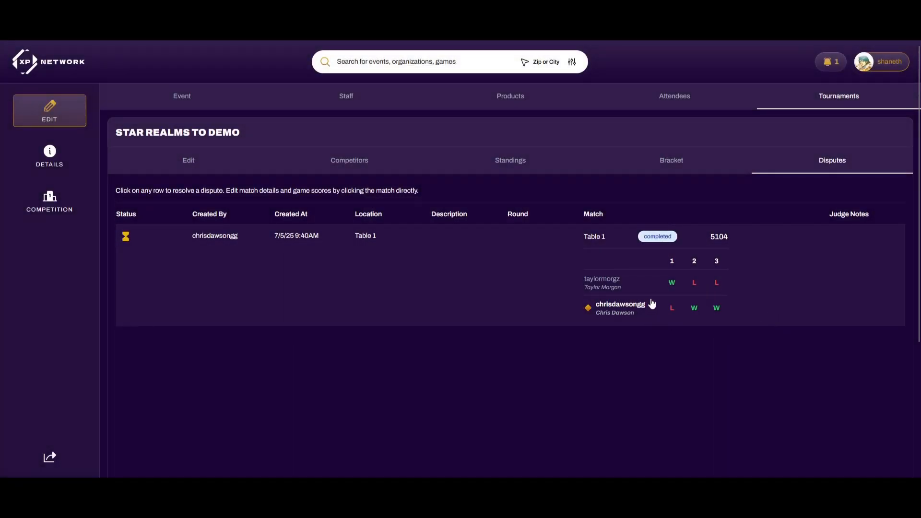
left_click(168, 160)
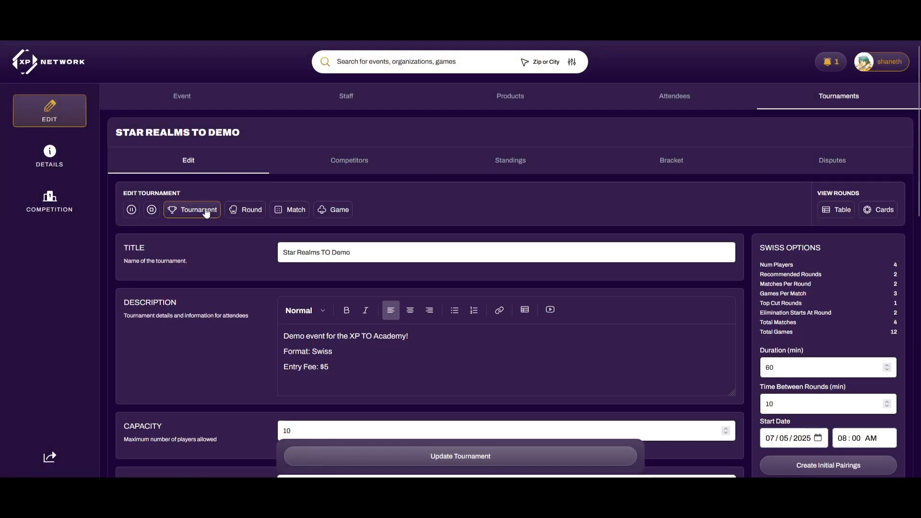
Review the Round 1 and Round 2 match results in the Round view, then check the player screens
left_click(240, 210)
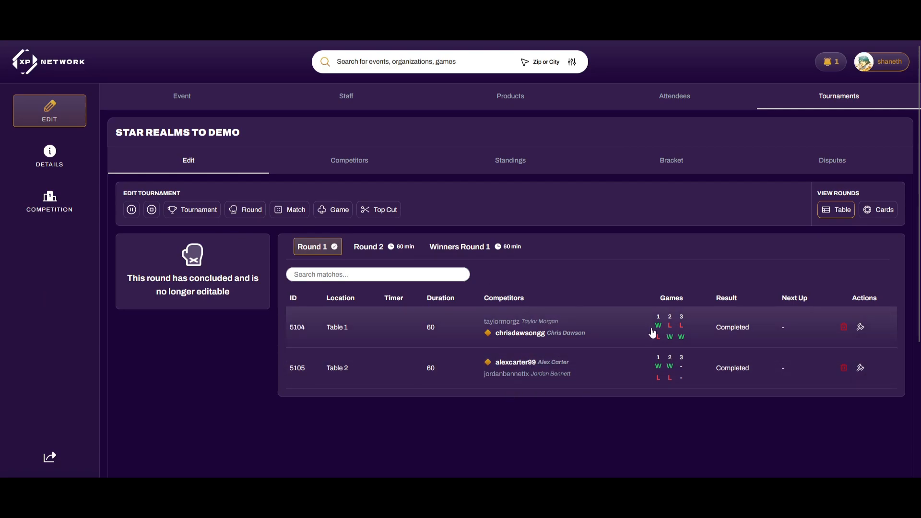
left_click(380, 251)
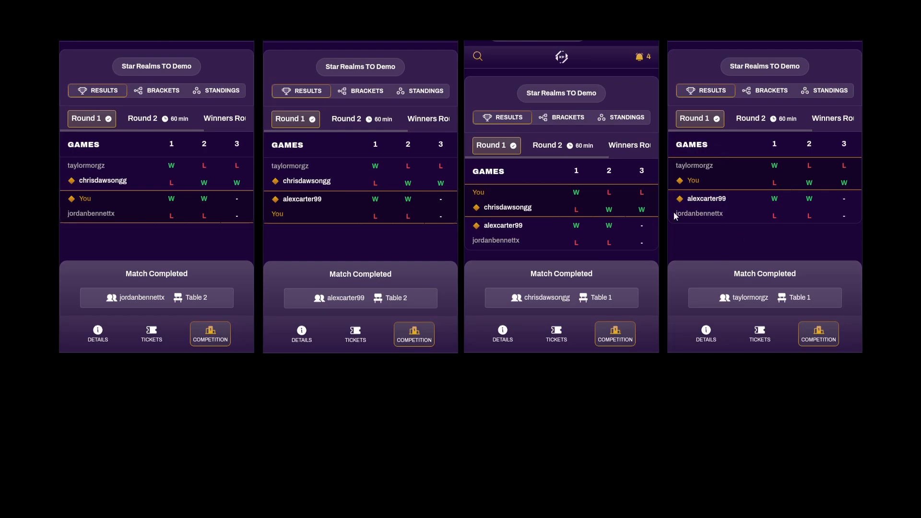
mouse_move(208, 489)
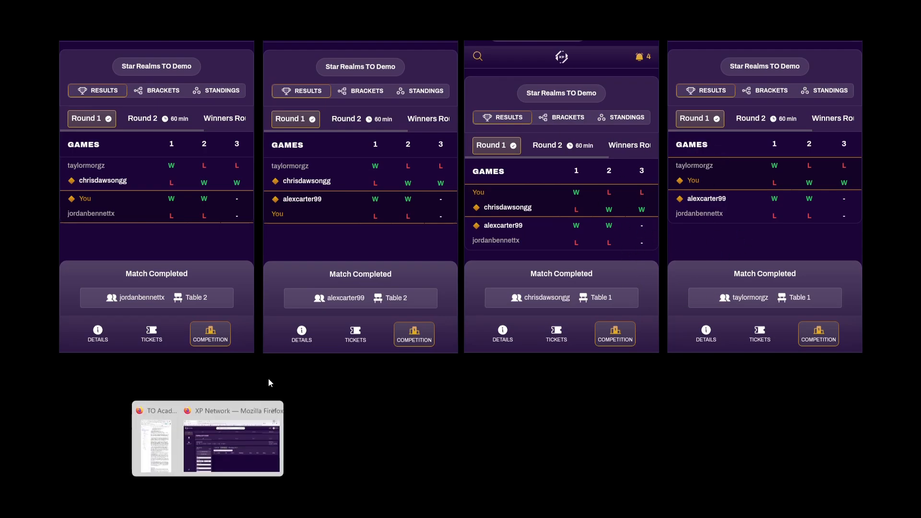
left_click(224, 422)
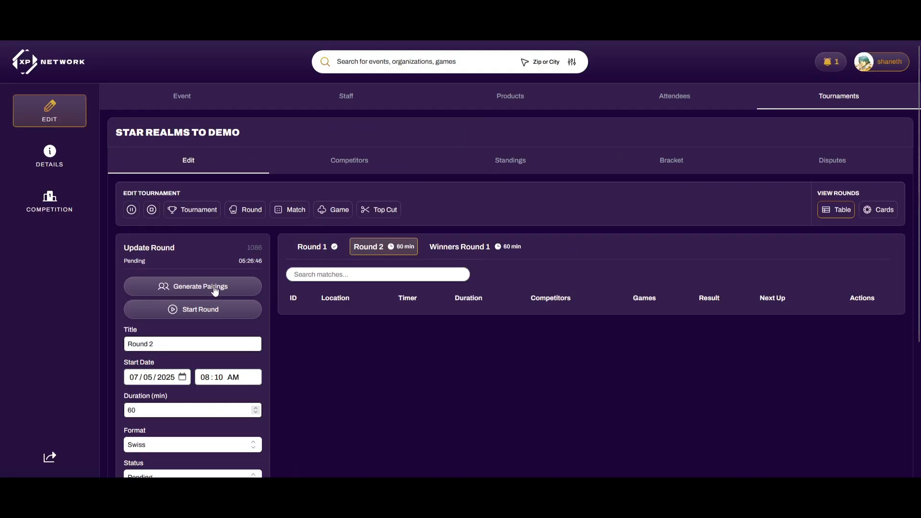
Generate Swiss pairings for Round 2, start the round from the admin window, and view the players' screens
left_click(222, 289)
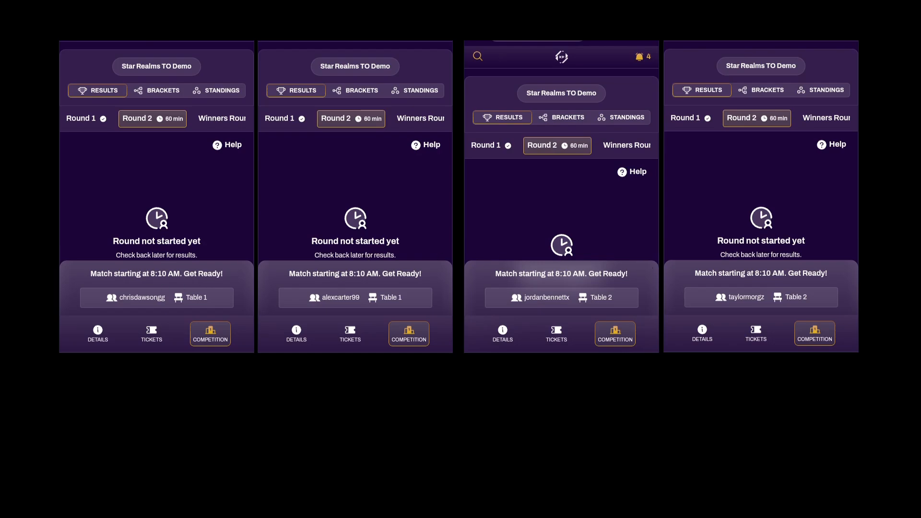
mouse_move(208, 487)
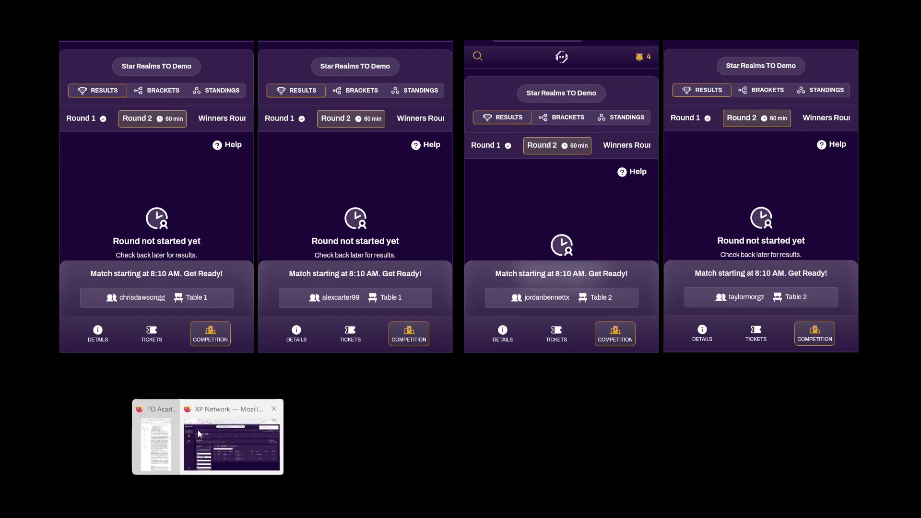
left_click(231, 439)
left_click(219, 286)
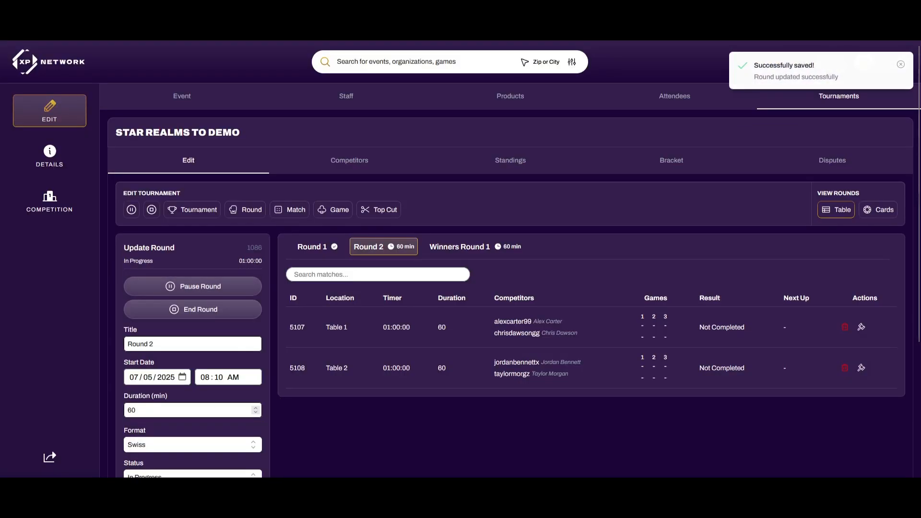
key("alt+Tab")
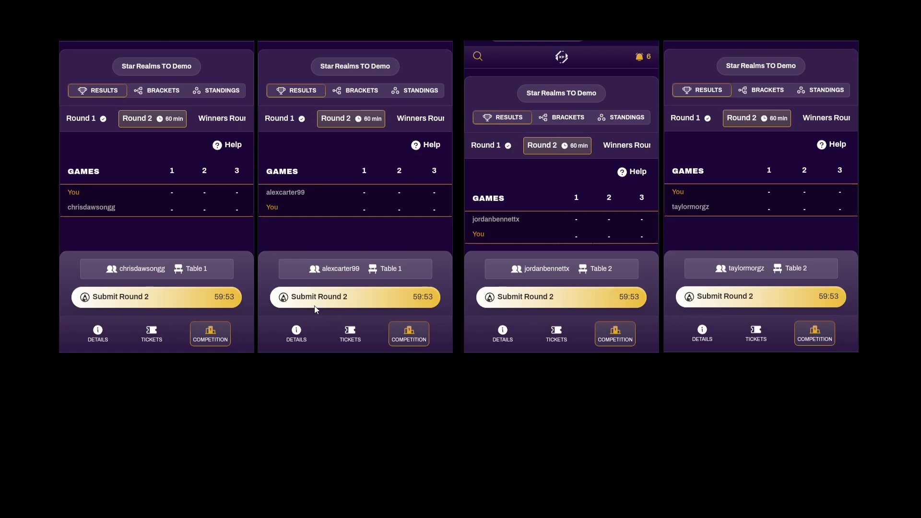
left_click(237, 29)
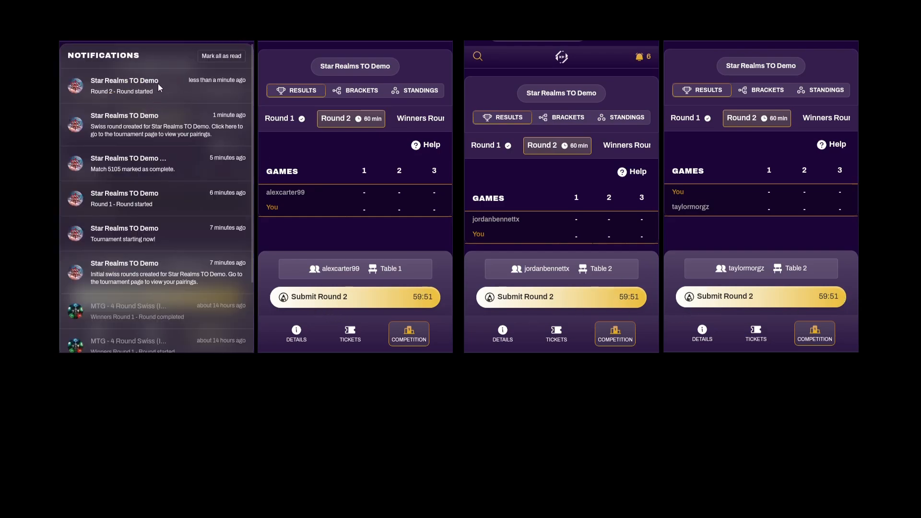
left_click(245, 31)
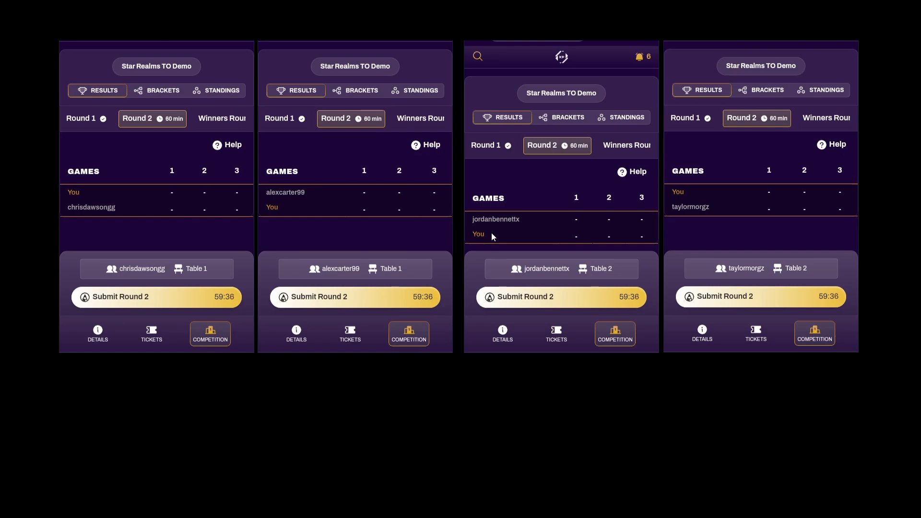
scroll(517, 197, "down", 1)
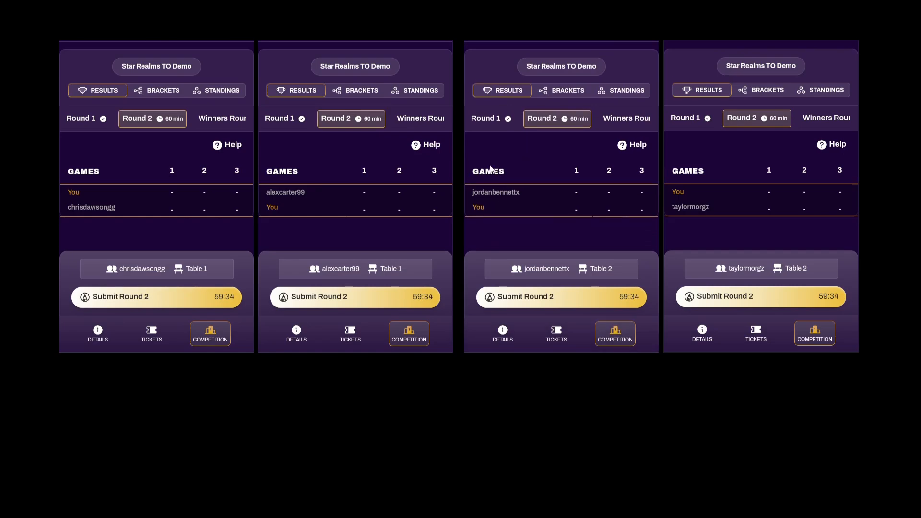
left_click(233, 145)
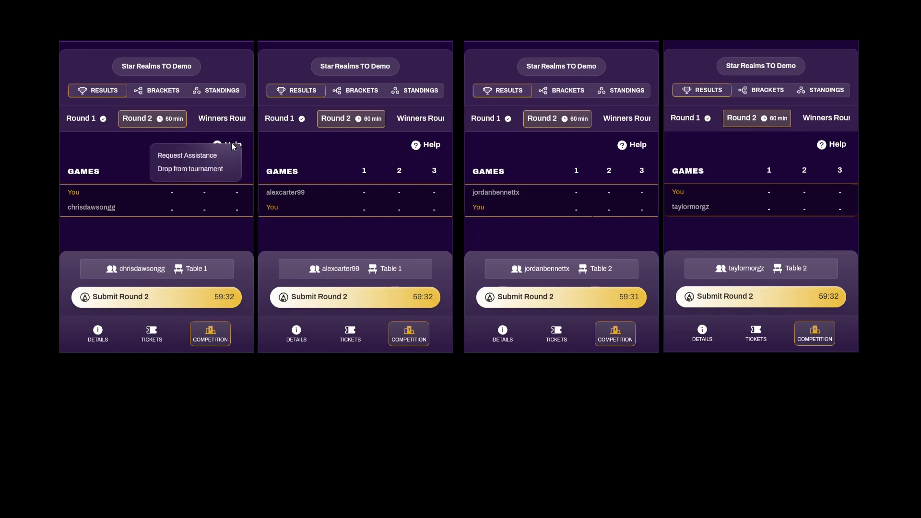
Send a judge assistance request from the first player describing 'Opponent is cheatnin'
left_click(189, 155)
left_click(165, 240)
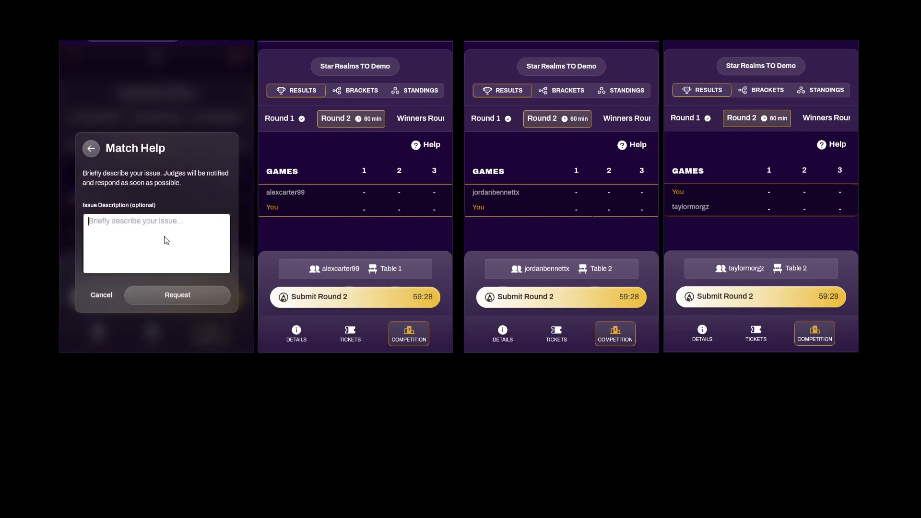
type("Opponent is chea")
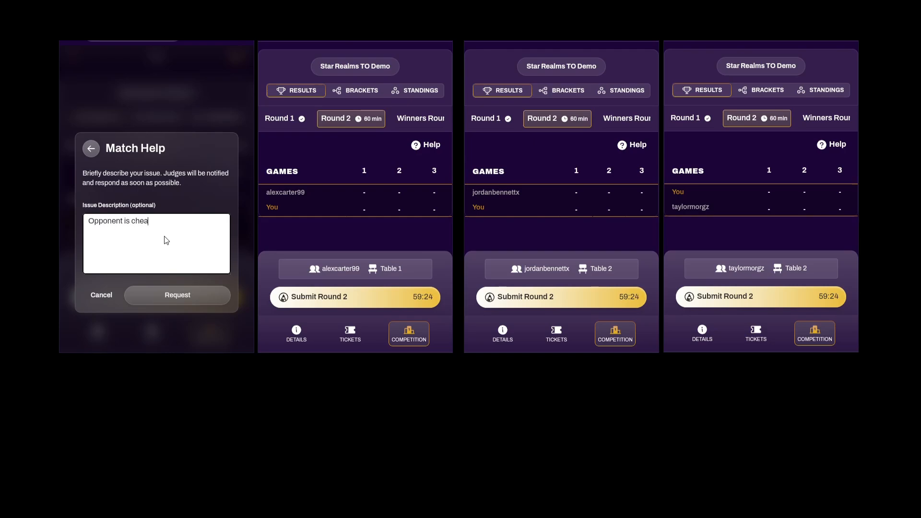
type("tnin")
left_click(180, 296)
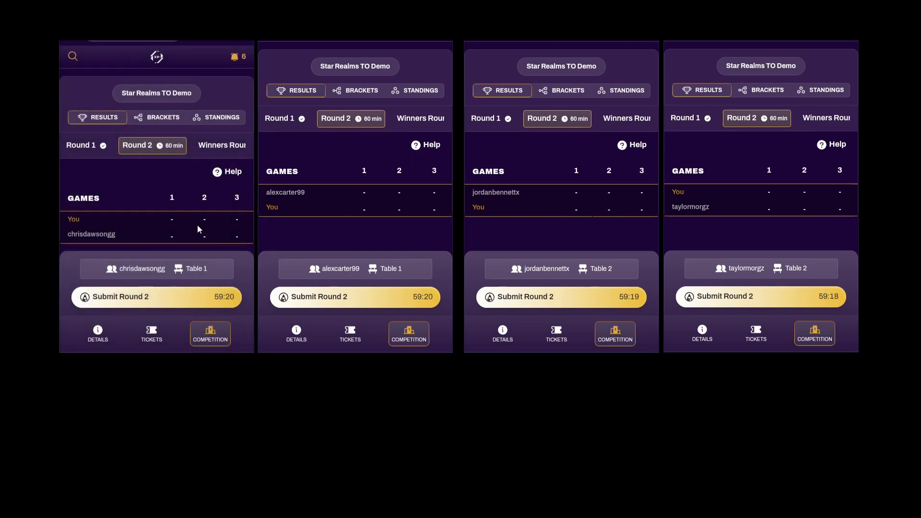
mouse_move(215, 470)
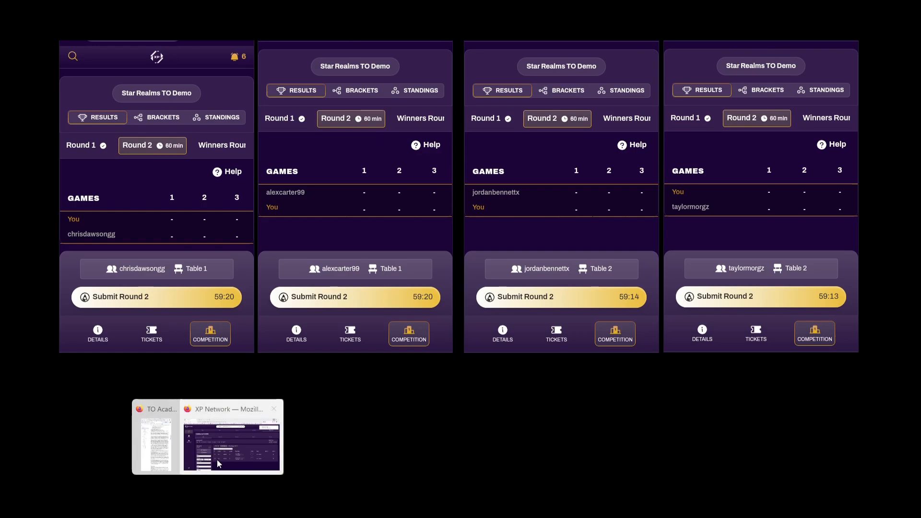
left_click(225, 446)
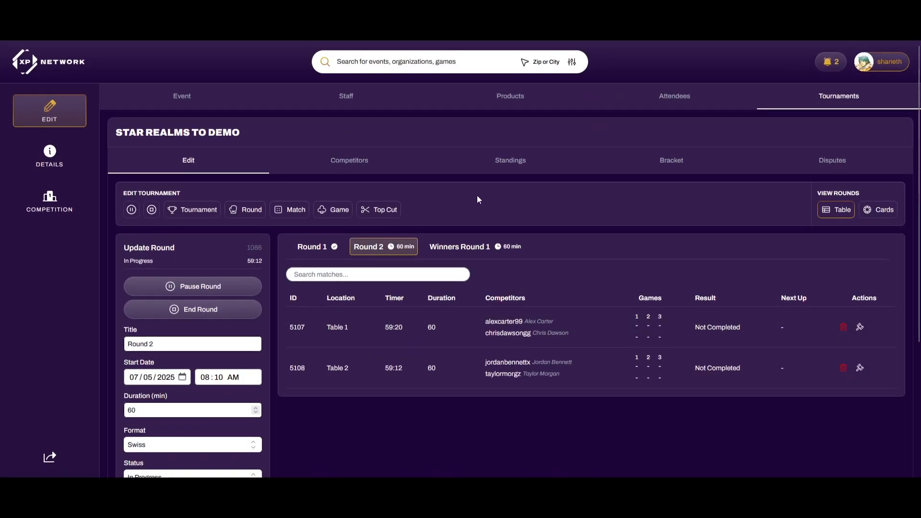
Open the Disputes sub-tab in the organiser's tournament view
left_click(805, 170)
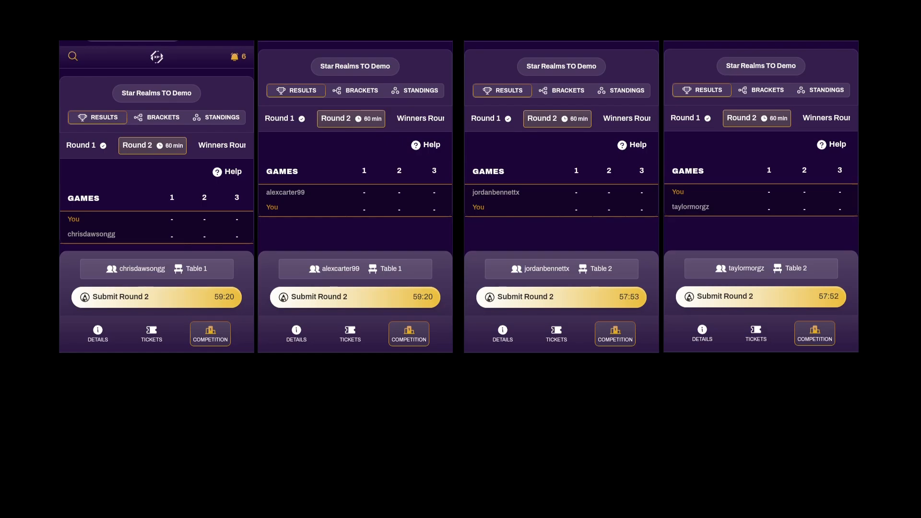
mouse_move(211, 498)
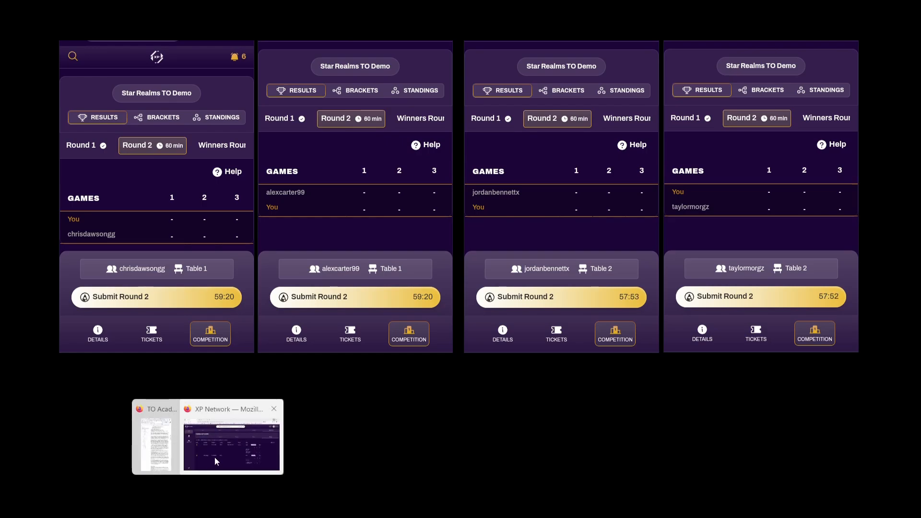
Resolve the Table 1 dispute with the note 'Confirmed oppoinent "accidently" draw w 1 additional card'
left_click(216, 460)
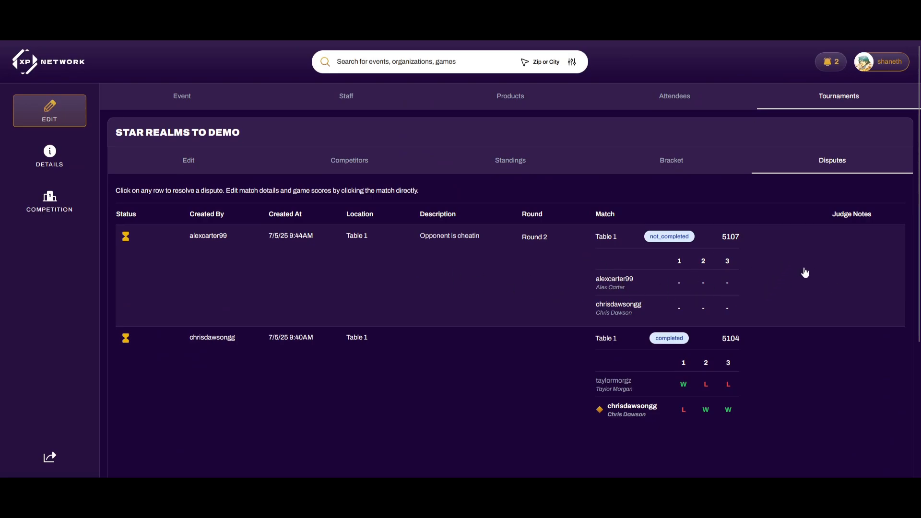
left_click(489, 278)
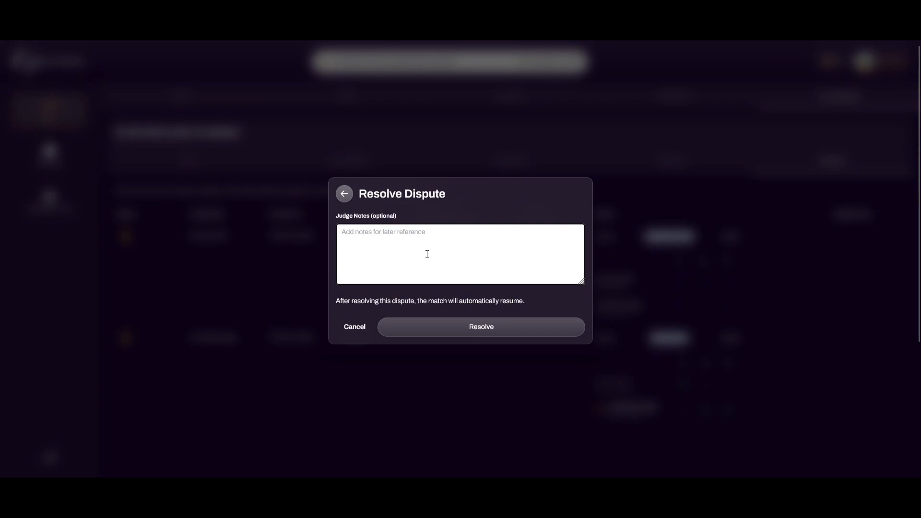
type("Confirmed oppoinent \"accidently\"")
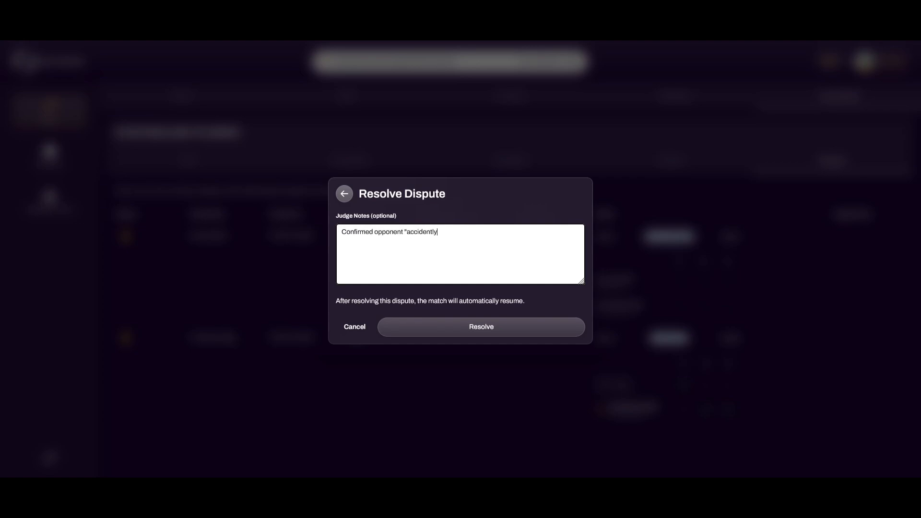
type(" draw ")
type("w 1 ")
type("add")
type("itional card")
left_click(449, 326)
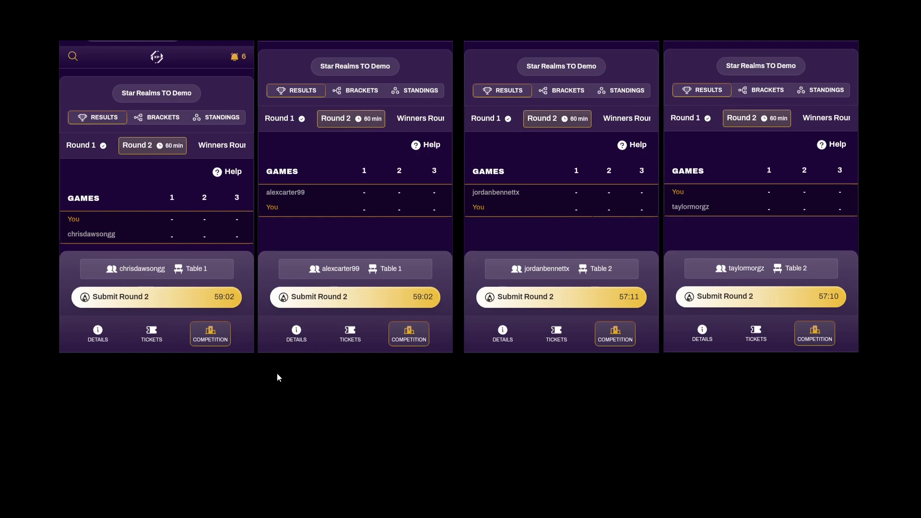
mouse_move(207, 503)
left_click(207, 443)
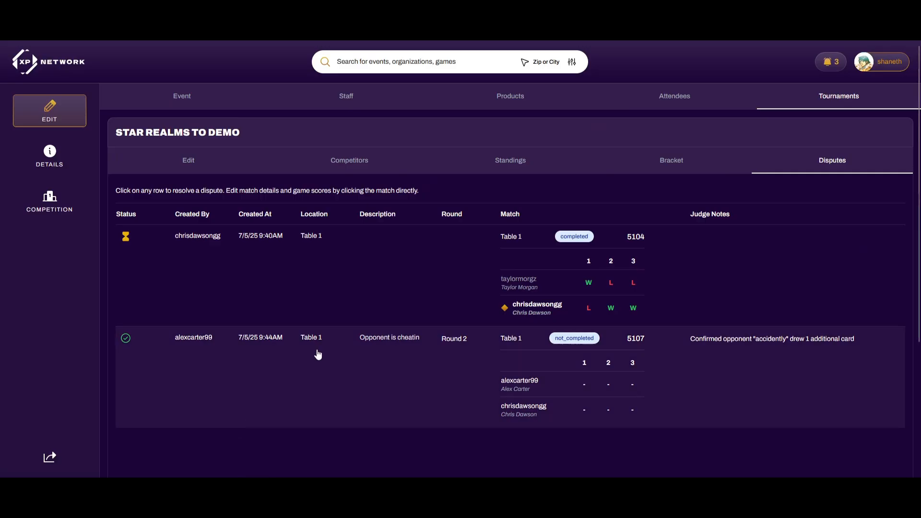
scroll(327, 357, "down", 1)
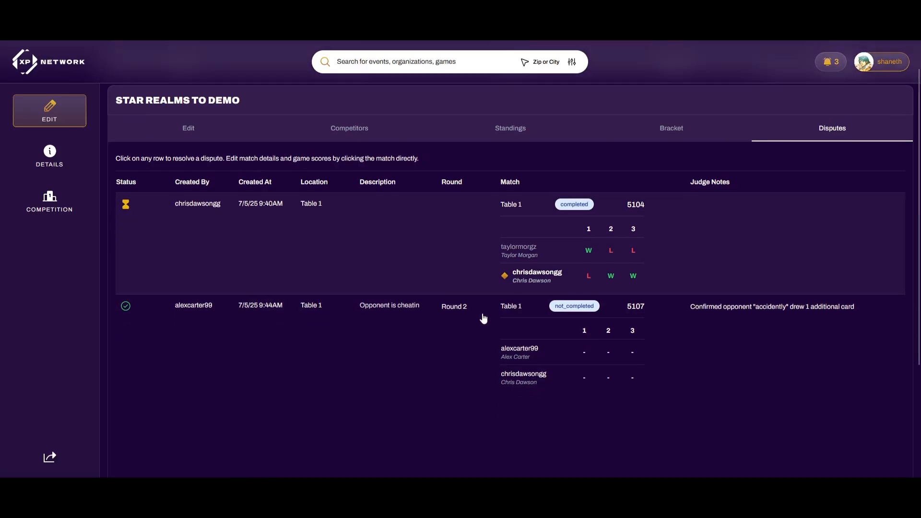
scroll(635, 272, "up", 1)
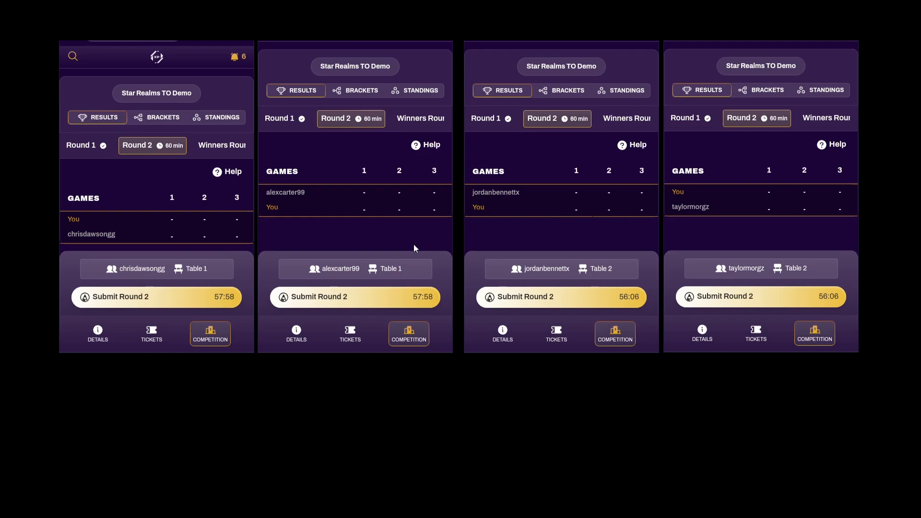
Submit the first player's Round 2 result as Win/Loss/Win, a 2–1 win
left_click(231, 294)
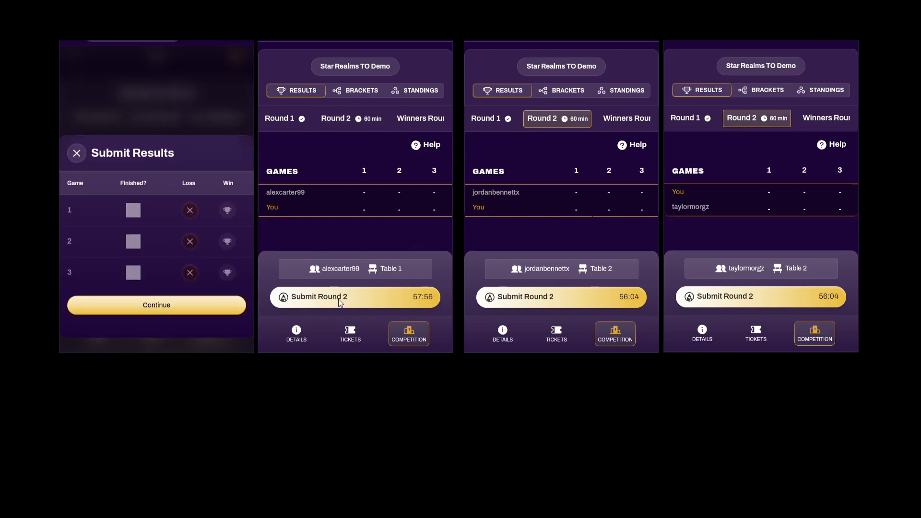
left_click(338, 298)
left_click(229, 211)
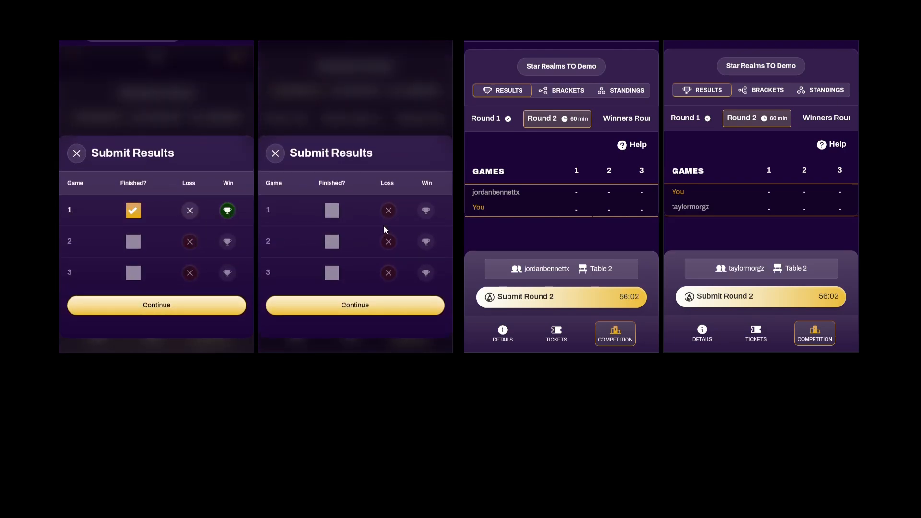
left_click(190, 241)
left_click(227, 273)
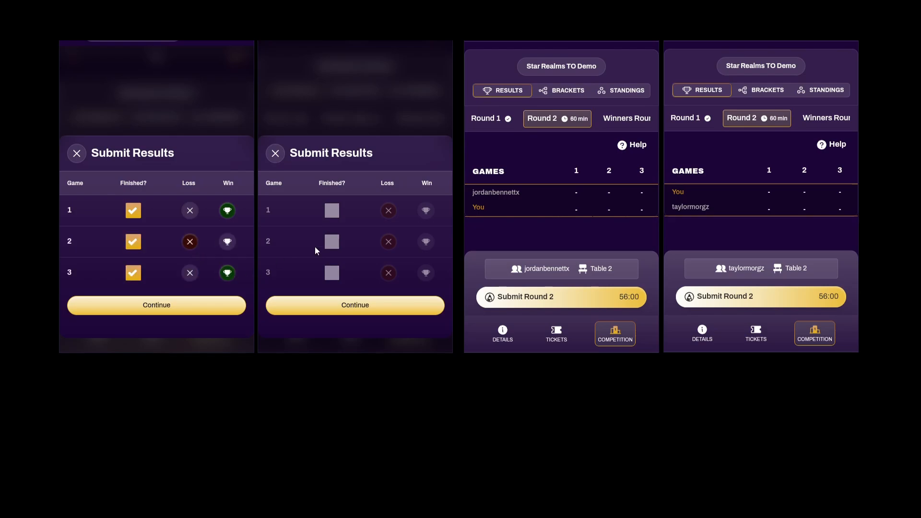
left_click(390, 212)
left_click(425, 241)
Submit the second player's Round 2 result as Loss/Win/Loss
left_click(388, 272)
left_click(229, 305)
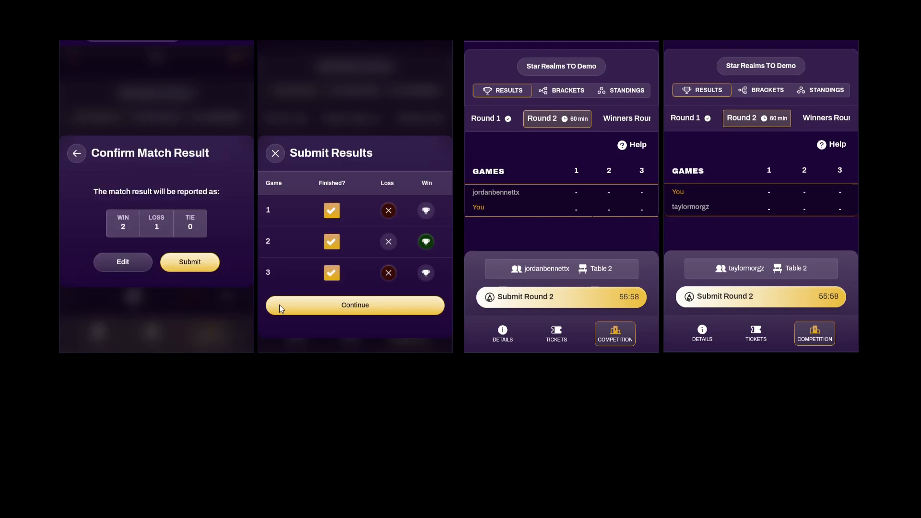
left_click(301, 306)
left_click(395, 262)
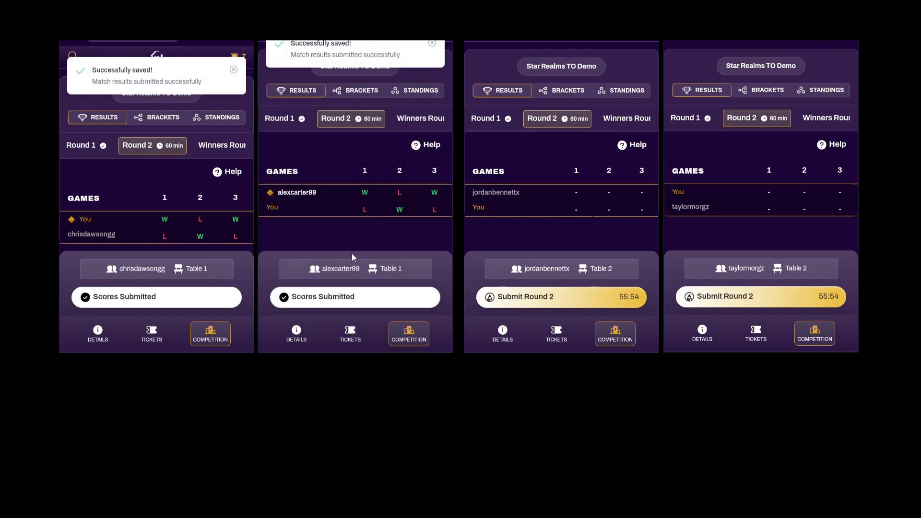
Submit the third player's 1–0 win and show Round 2 games on the fourth player's phone
left_click(628, 297)
left_click(697, 298)
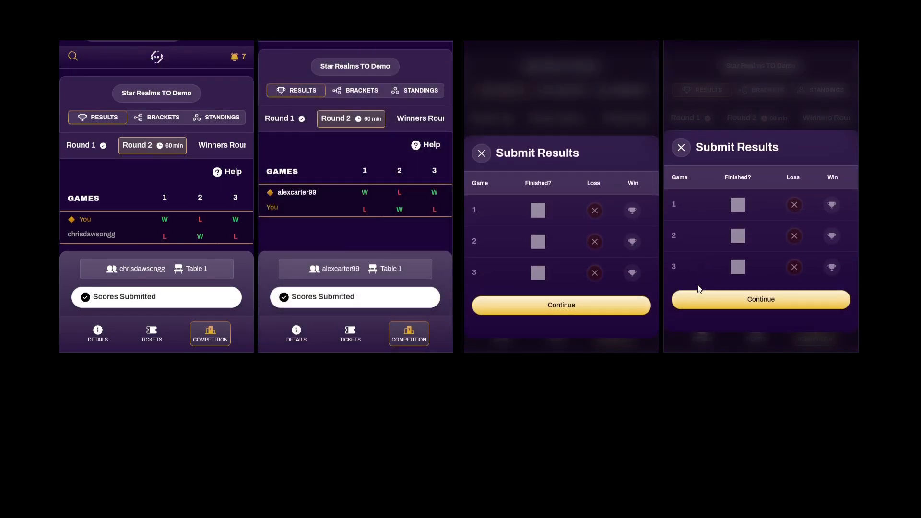
left_click(631, 211)
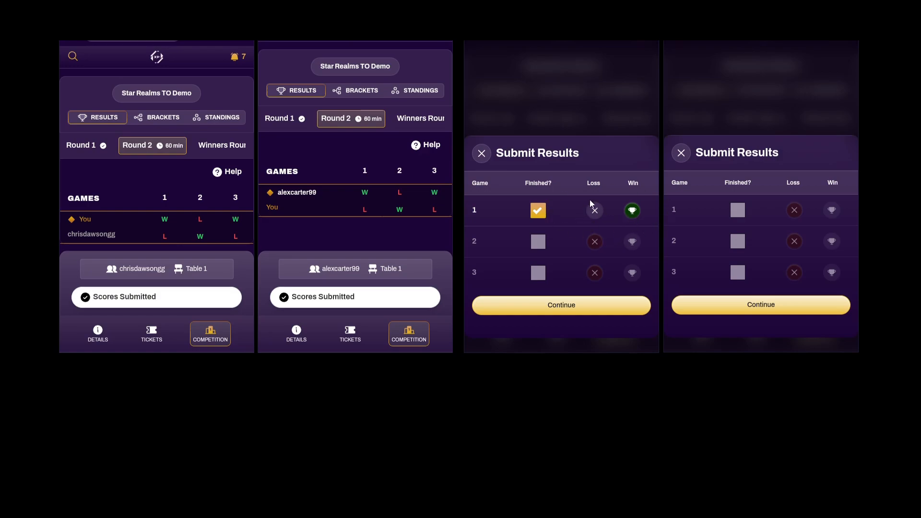
left_click(600, 310)
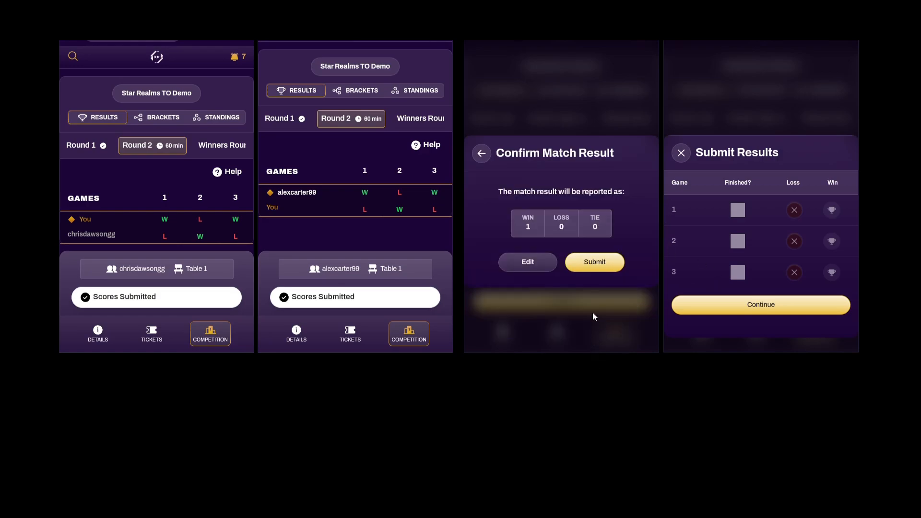
left_click(585, 269)
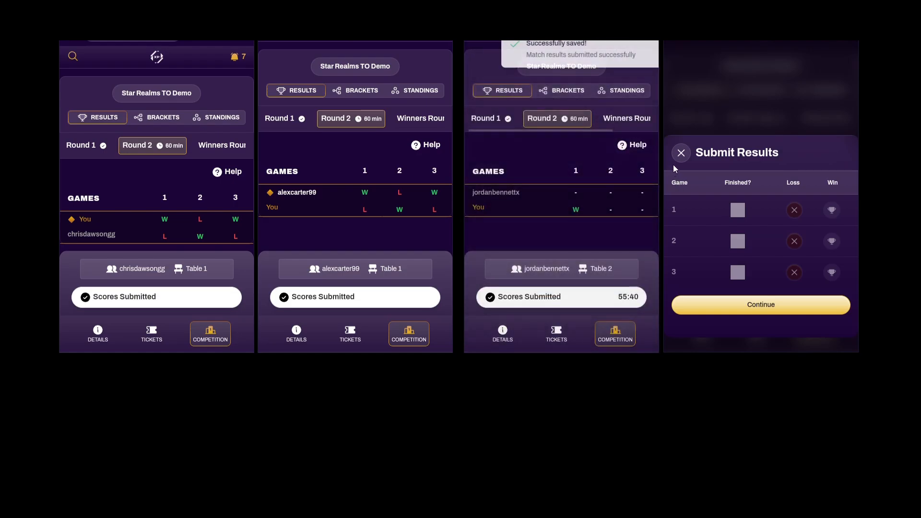
left_click(680, 154)
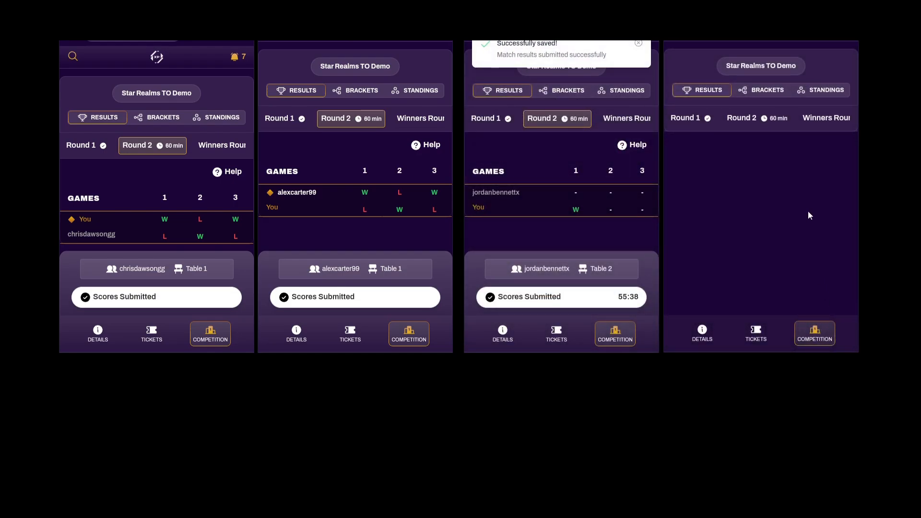
left_click(756, 119)
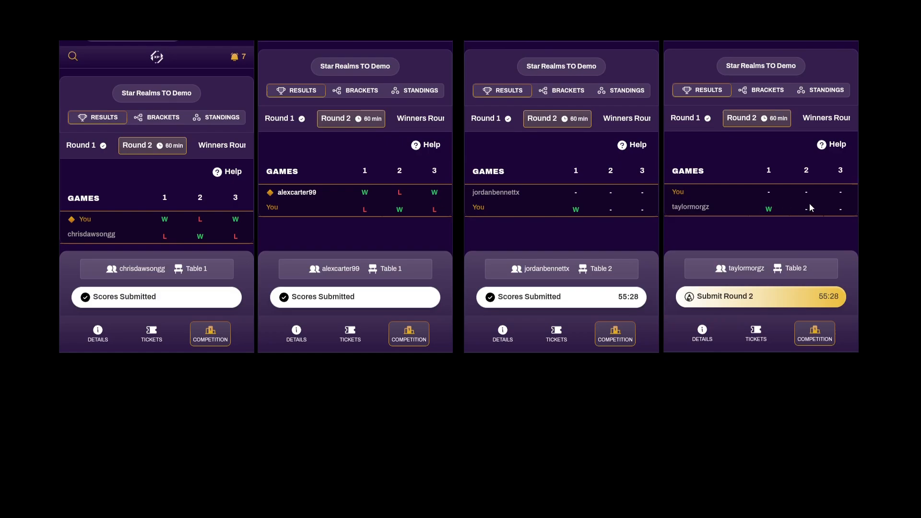
Bring up the tournament's Round 2 matches in Edit and attempt to end the round
mouse_move(207, 489)
left_click(254, 434)
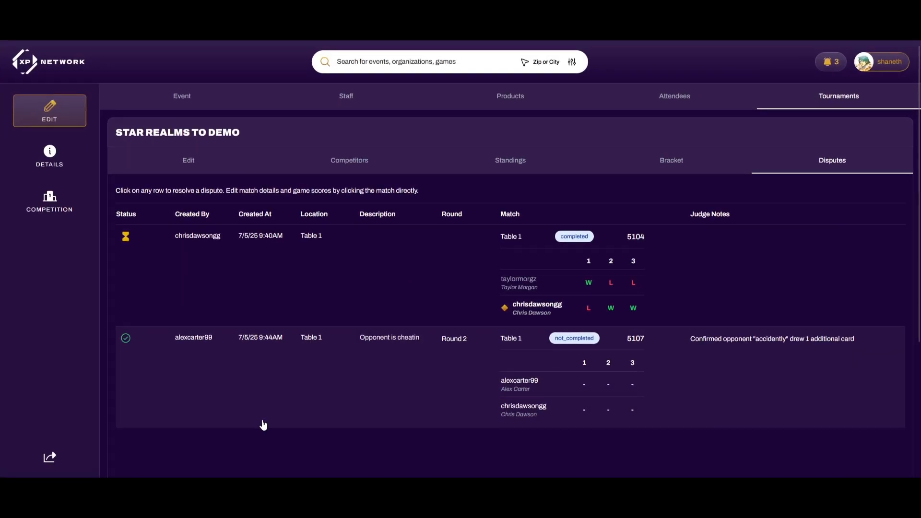
left_click(210, 163)
left_click(235, 209)
left_click(379, 248)
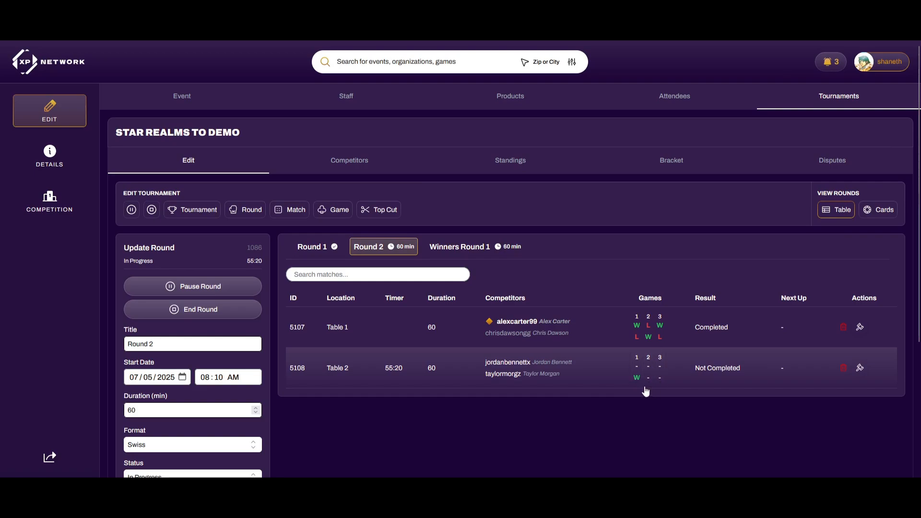
left_click(214, 309)
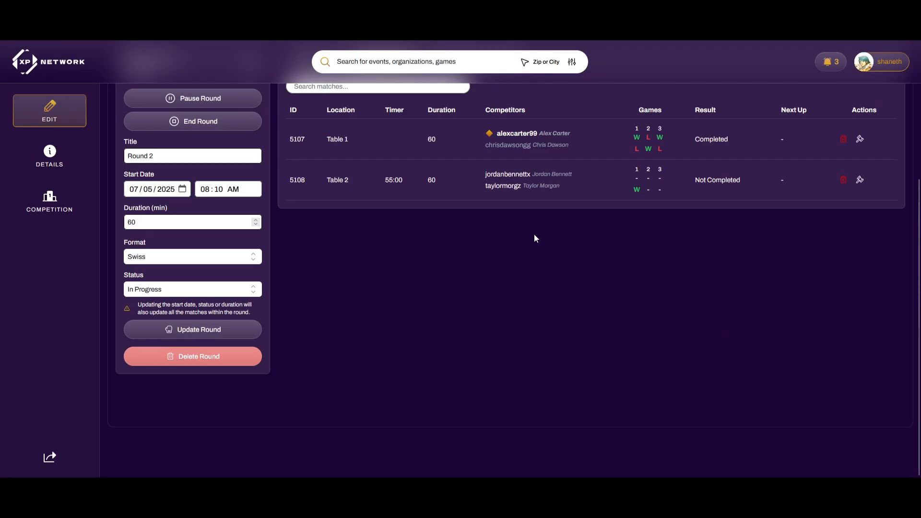
Record Game 1 of match 5108 as a Loss and save the updated result
scroll(534, 236, "up", 2)
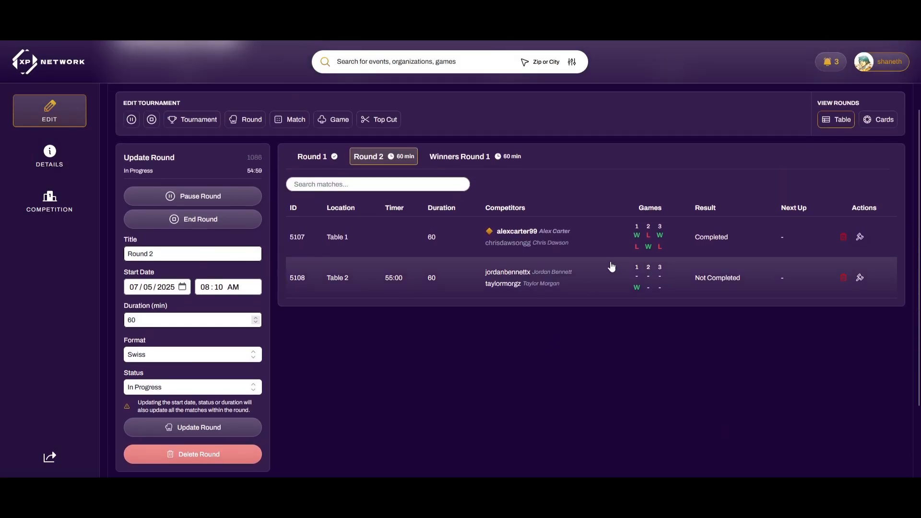
left_click(638, 275)
left_click(177, 243)
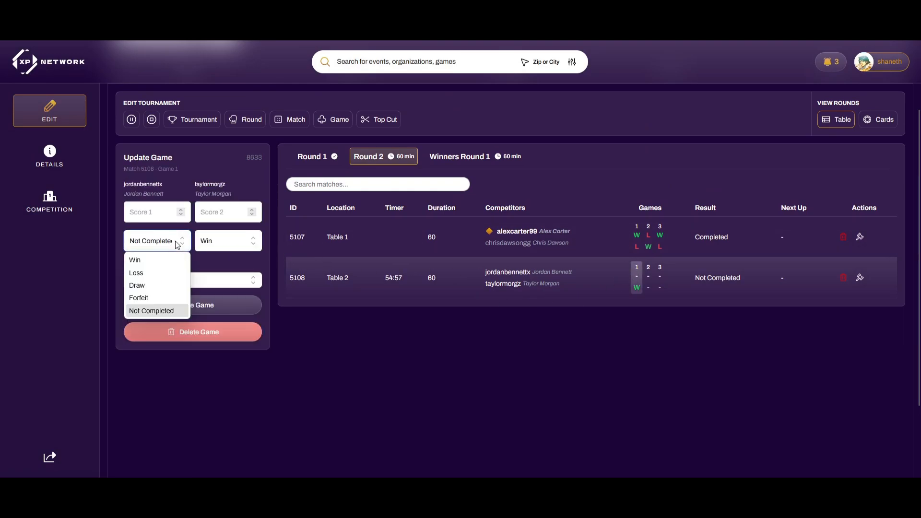
left_click(153, 271)
left_click(203, 303)
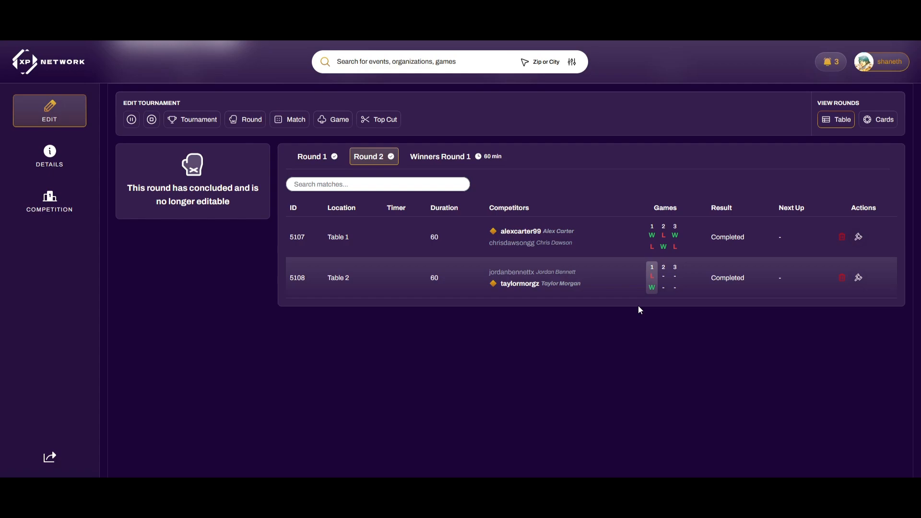
scroll(630, 312, "up", 1)
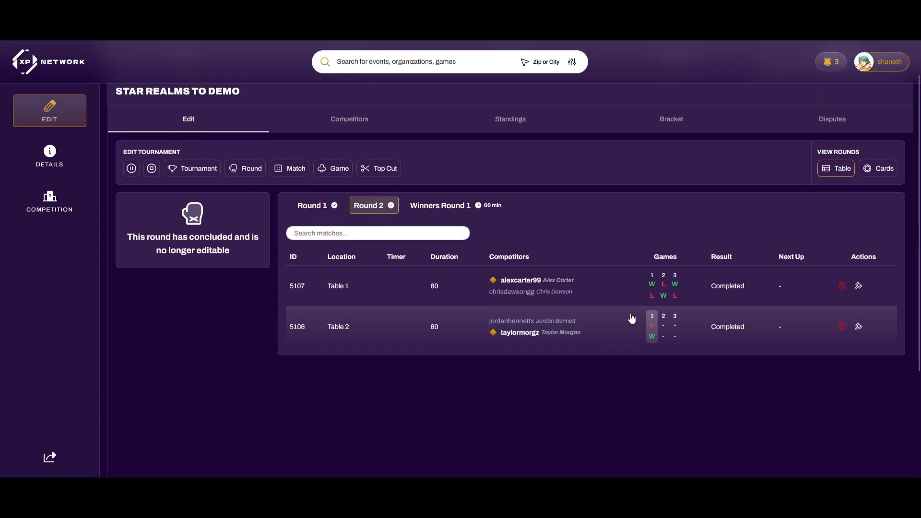
left_click(566, 321)
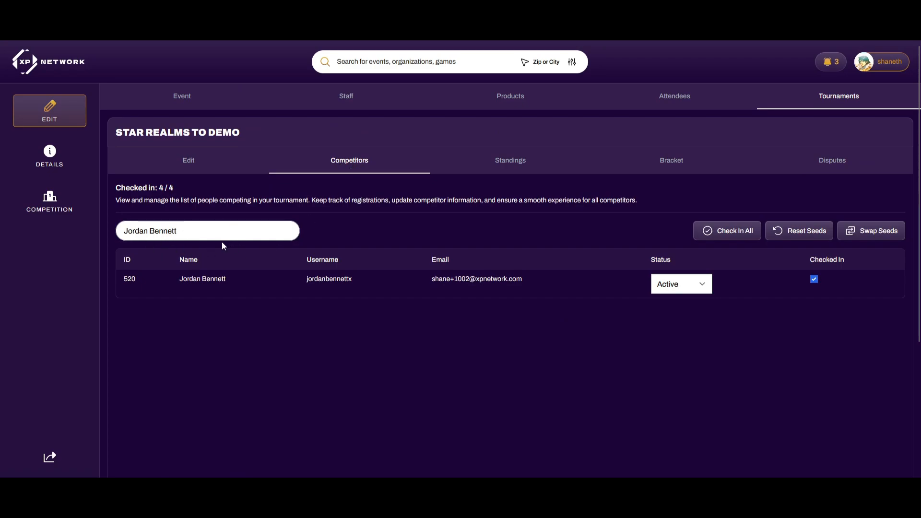
Set match 5108's losing player to Self Dropped, then go back to the tournament's rounds
left_click(688, 289)
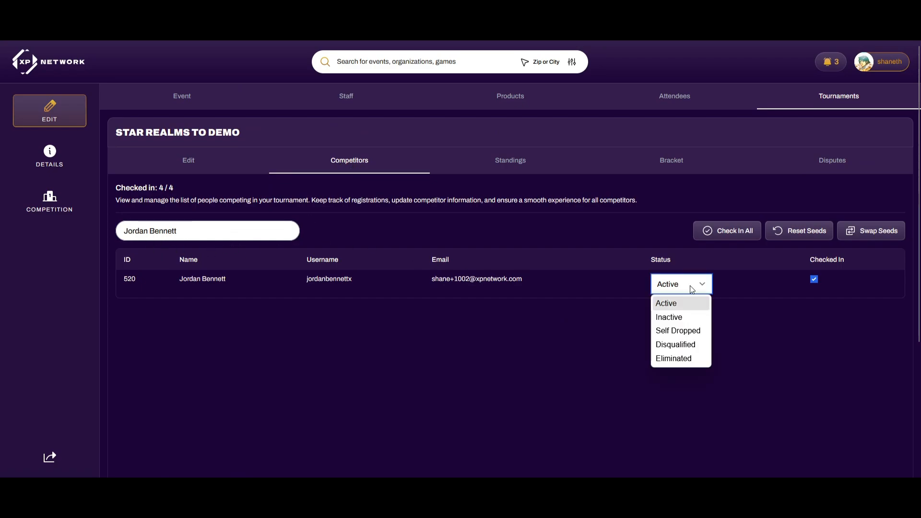
left_click(692, 330)
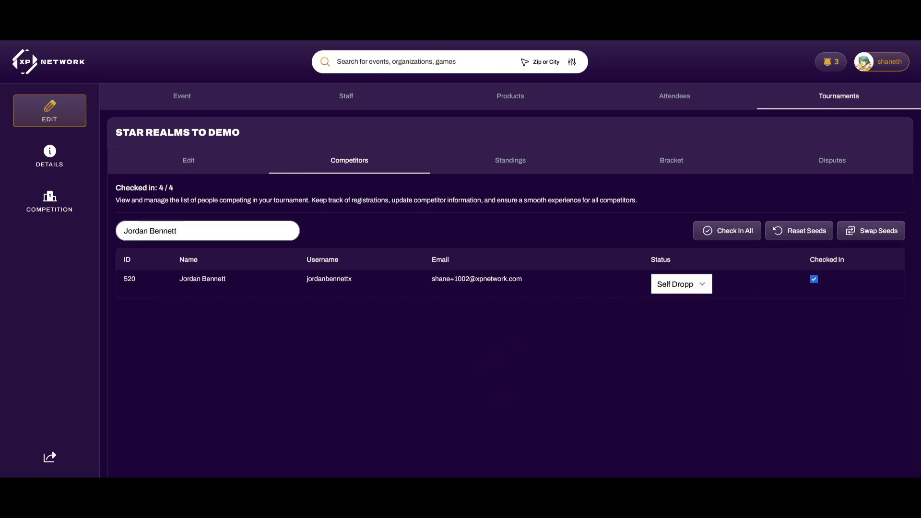
left_click(189, 159)
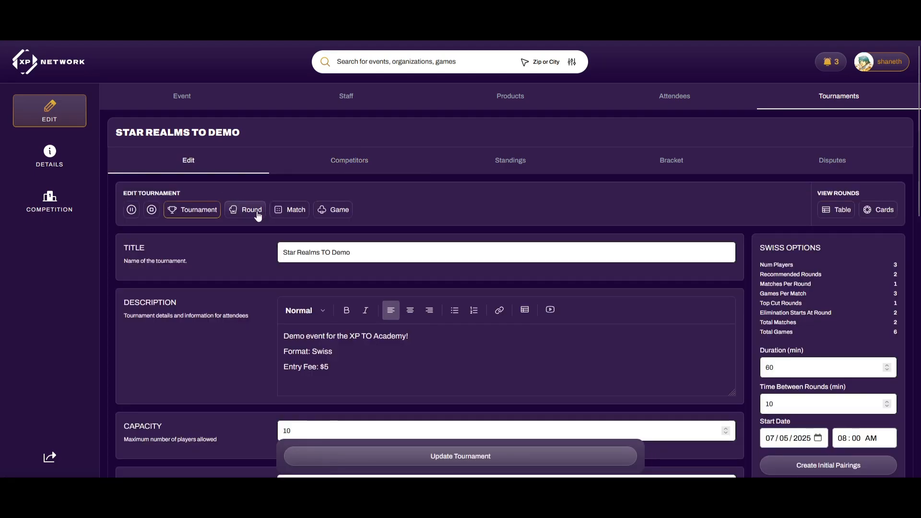
left_click(247, 210)
Change Round 1 match 5105 at Table 2 to a Double Loss result
left_click(442, 356)
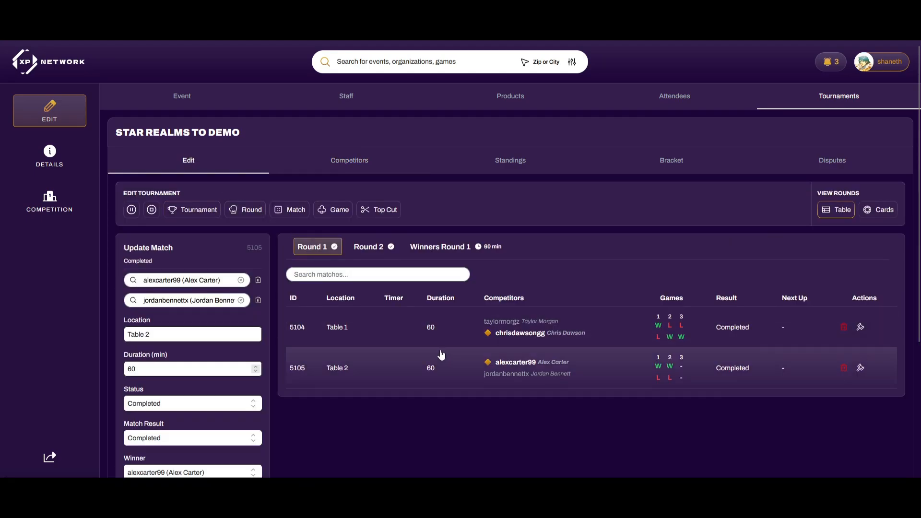
scroll(437, 357, "down", 2)
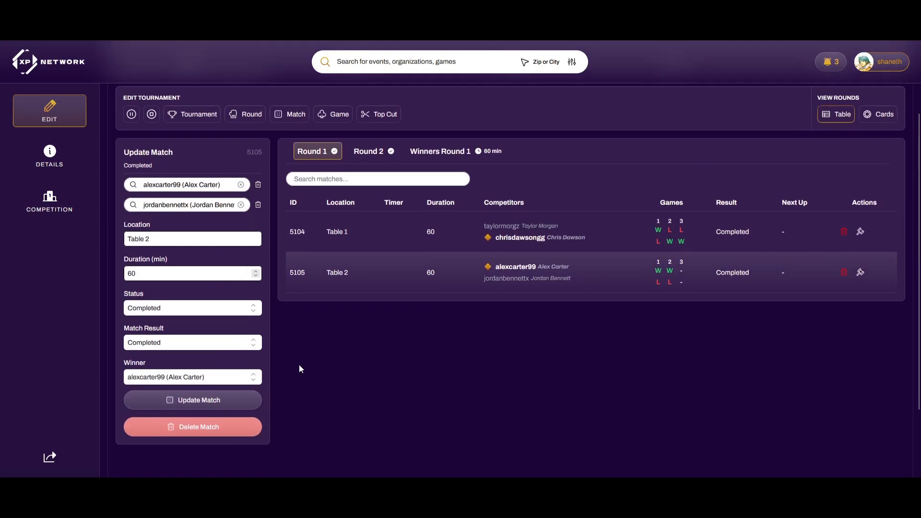
left_click(187, 341)
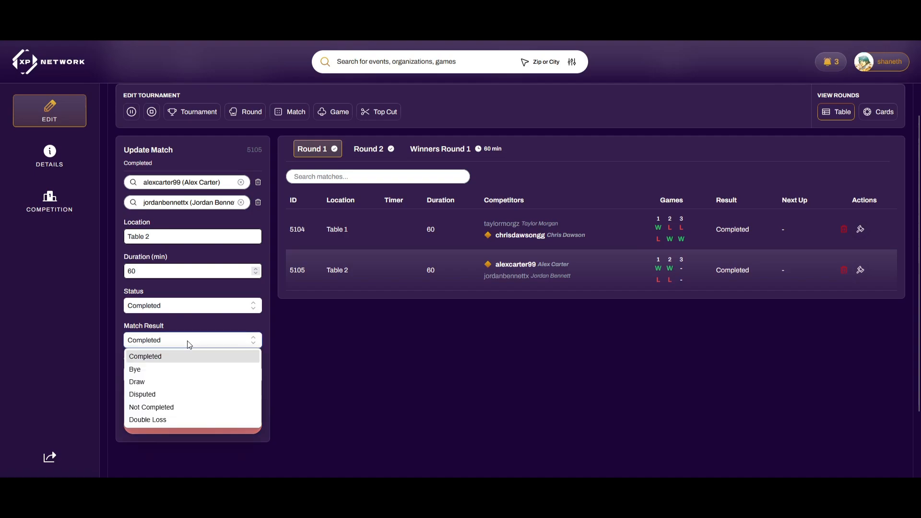
left_click(155, 420)
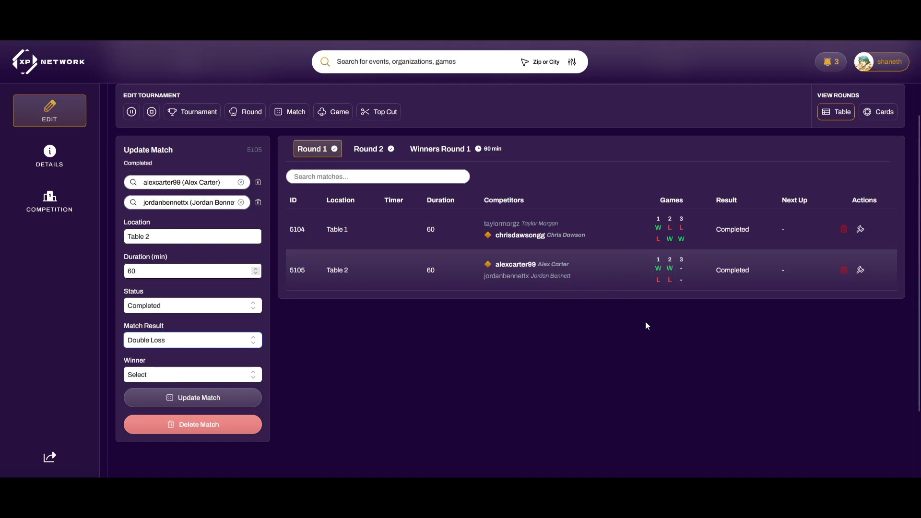
left_click(328, 357)
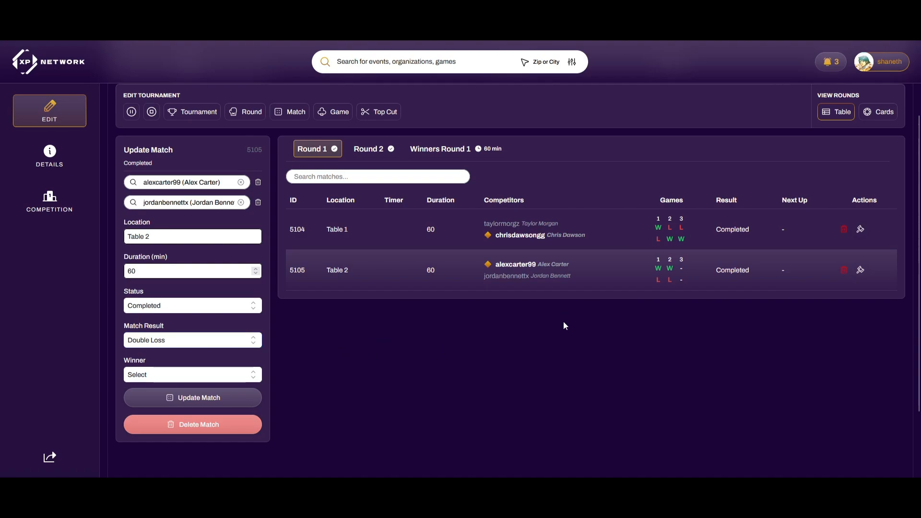
Compare Round 1 and Round 2 standings, with the leader at 6 points (2-0-0)
left_click(378, 150)
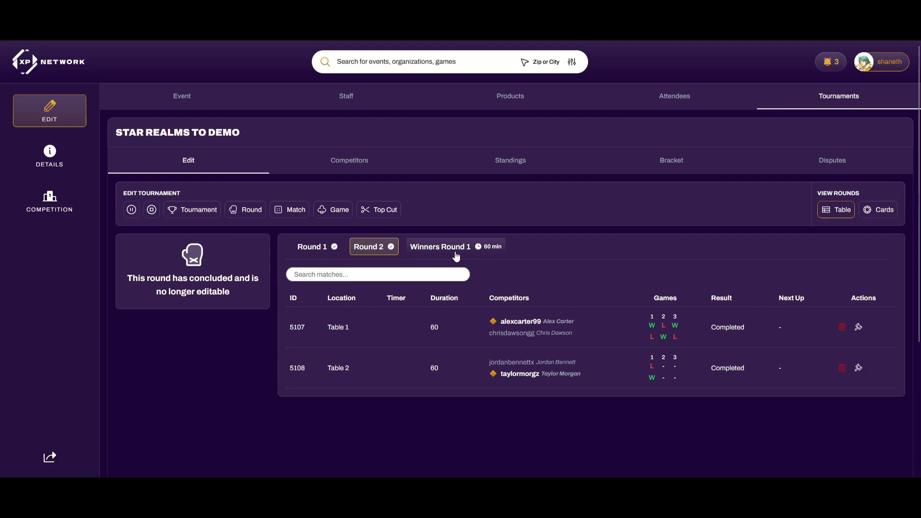
left_click(500, 167)
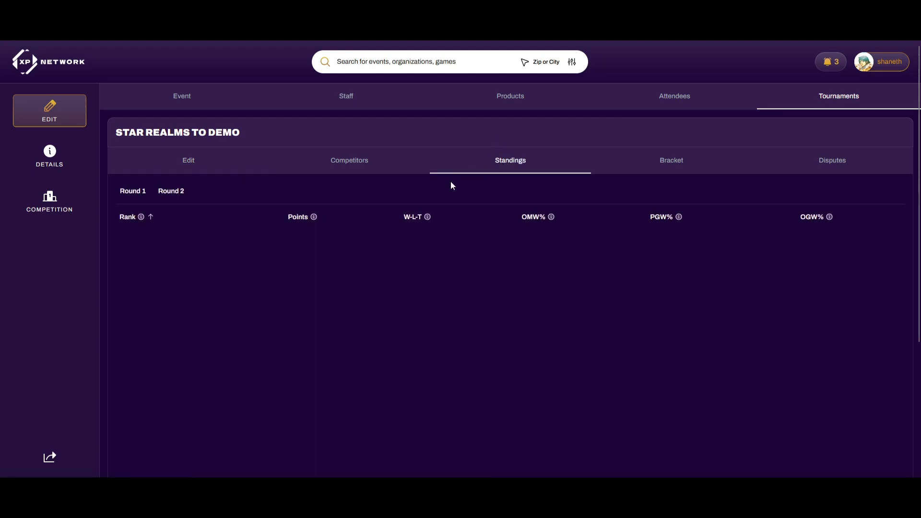
left_click(172, 192)
left_click(133, 191)
left_click(166, 191)
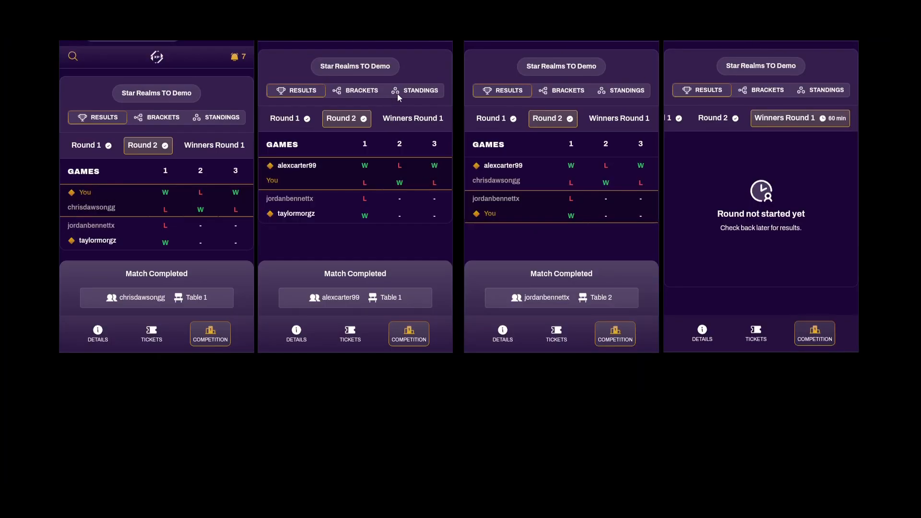
Check the standings, including the PGW% column, on the second player's phone
left_click(406, 92)
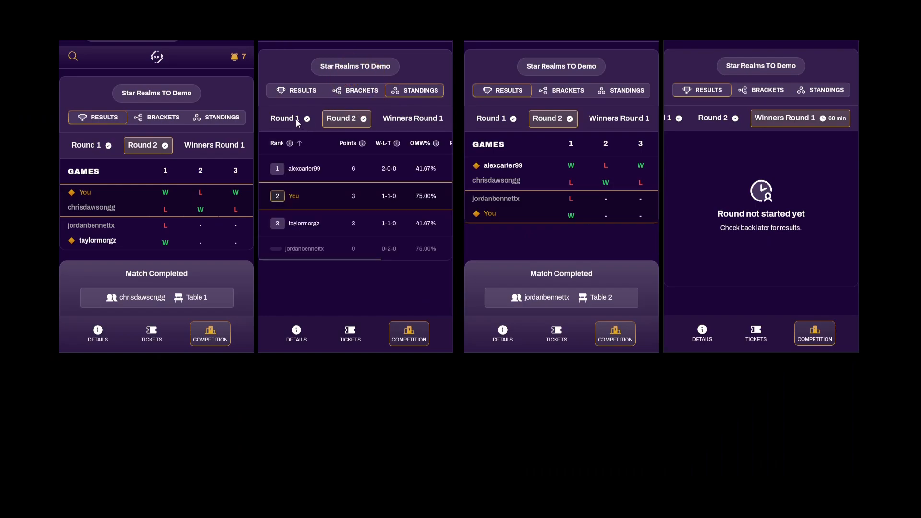
left_click_drag(410, 188, 342, 190)
left_click_drag(402, 203, 433, 206)
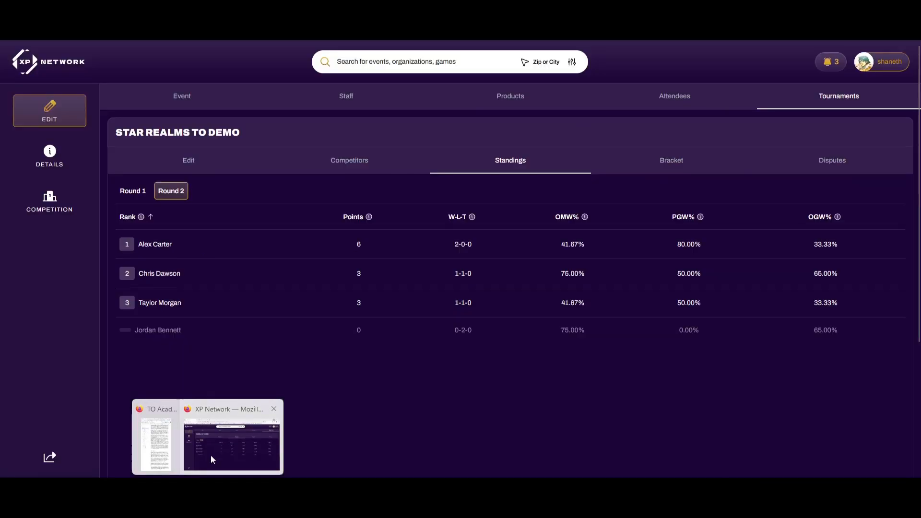
Advance the tournament to the top cut and review Winners Round 1 against Round 2 standings
left_click(194, 160)
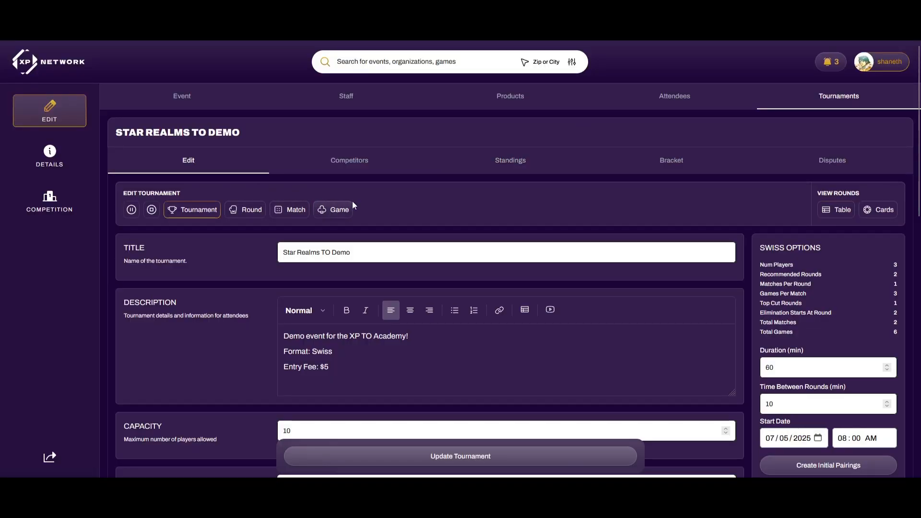
left_click(389, 211)
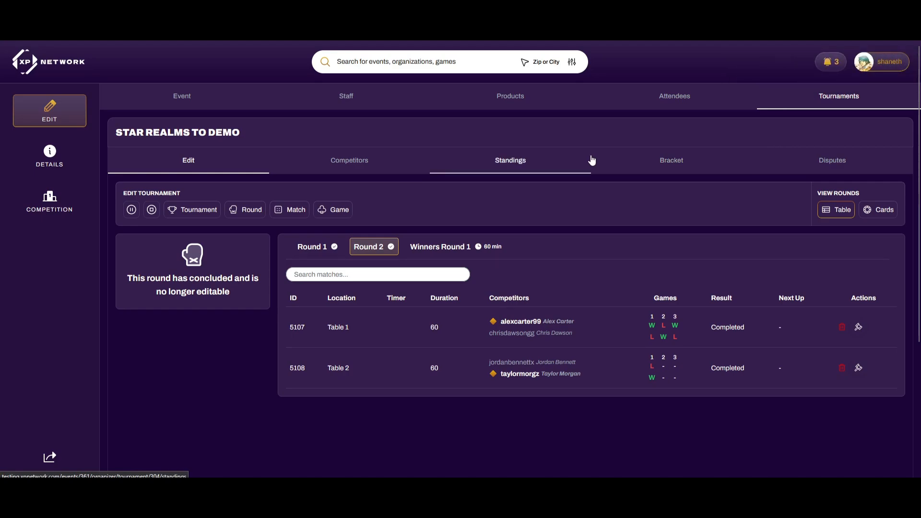
left_click(452, 253)
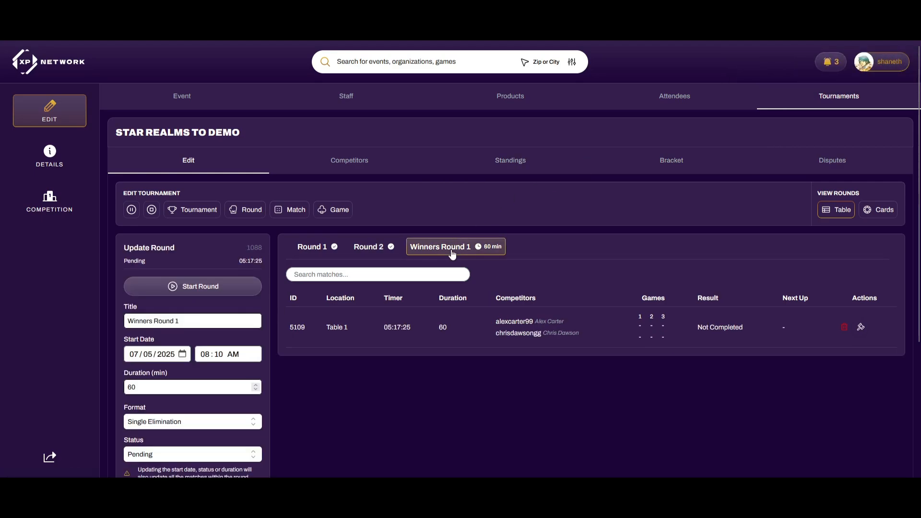
left_click(519, 164)
left_click(171, 189)
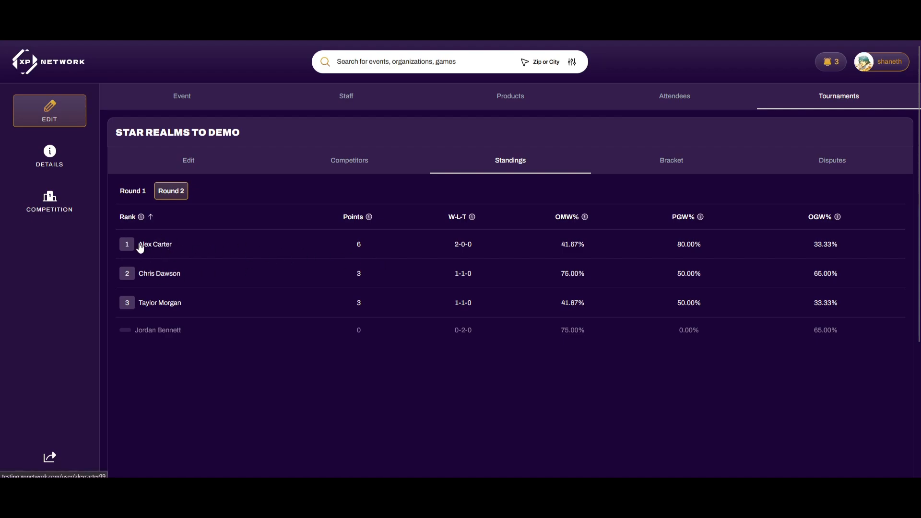
Start Winners Round 1, match 5109 at Table 1
left_click(188, 161)
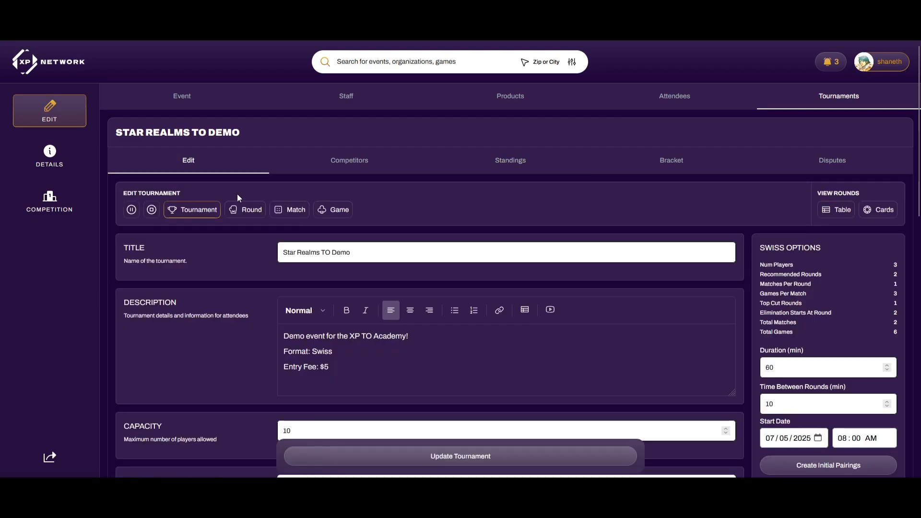
left_click(280, 213)
left_click(417, 246)
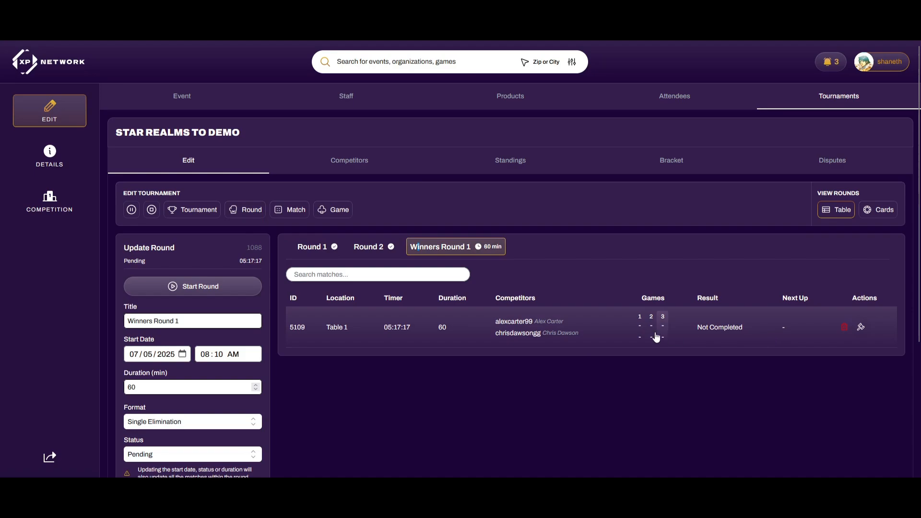
left_click(198, 286)
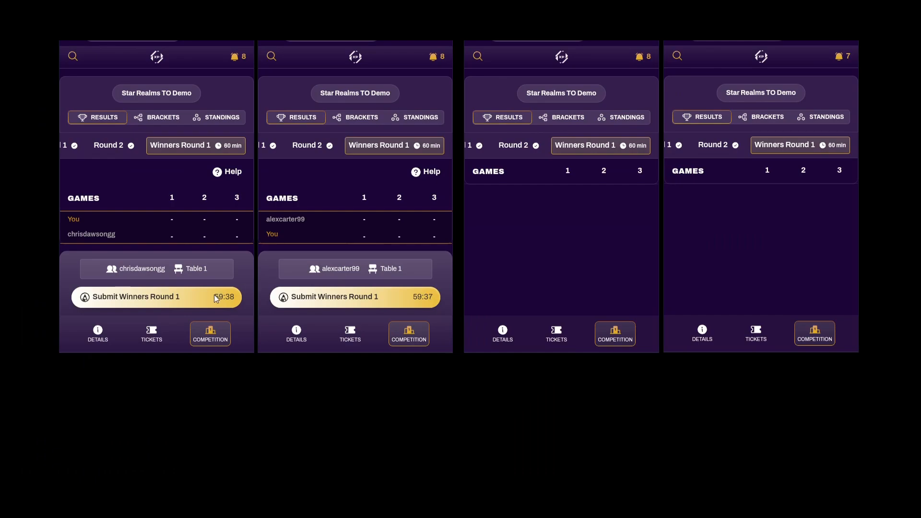
Submit a 2–0 Winners Round 1 result from both players' phones
left_click(214, 297)
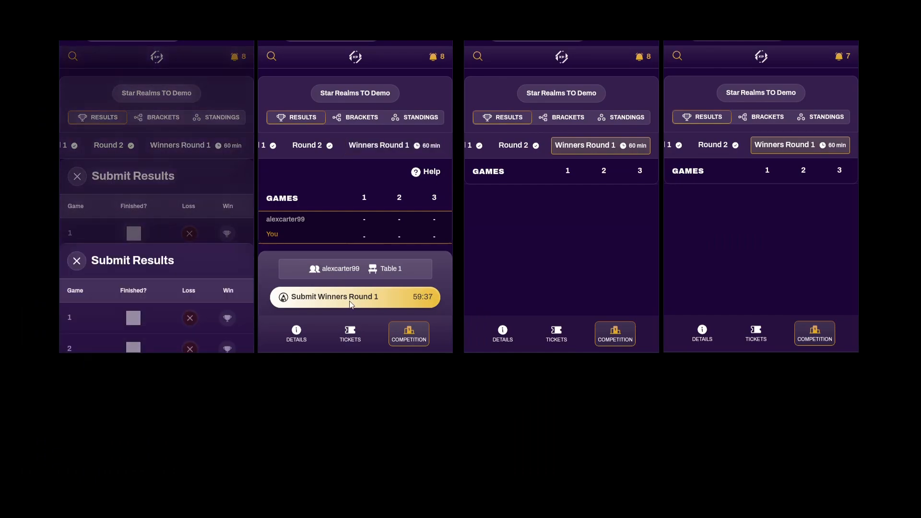
left_click(229, 211)
left_click(227, 241)
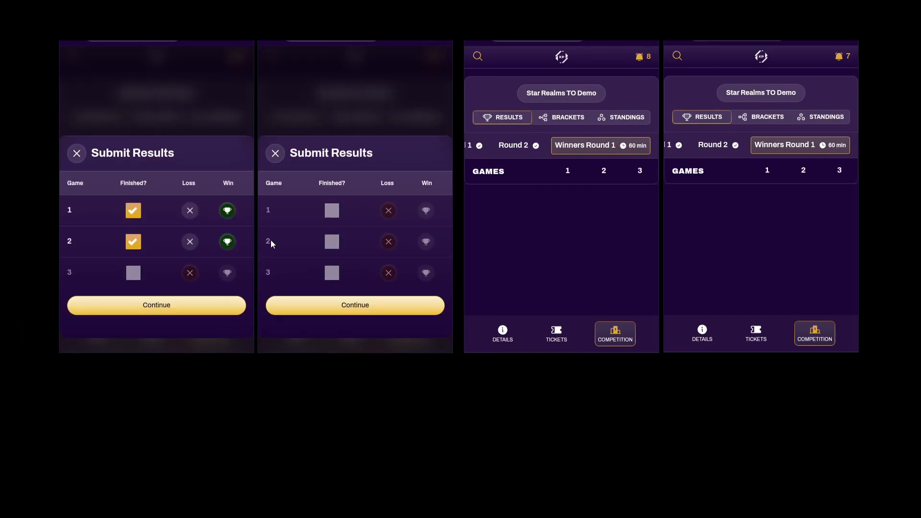
left_click(392, 214)
left_click(388, 242)
left_click(237, 305)
left_click(291, 305)
left_click(211, 263)
left_click(372, 262)
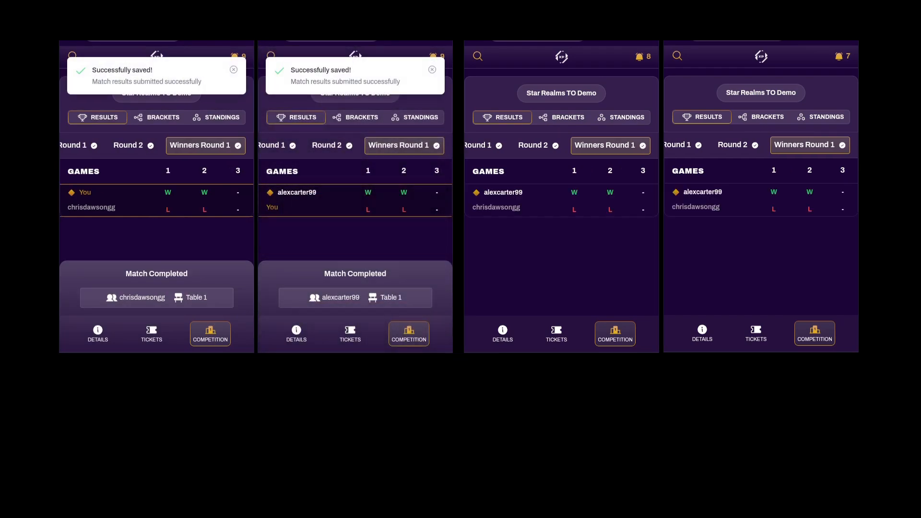
Return to the organizer's window and open the Wixoss Houston GP event page
mouse_move(207, 488)
left_click(230, 444)
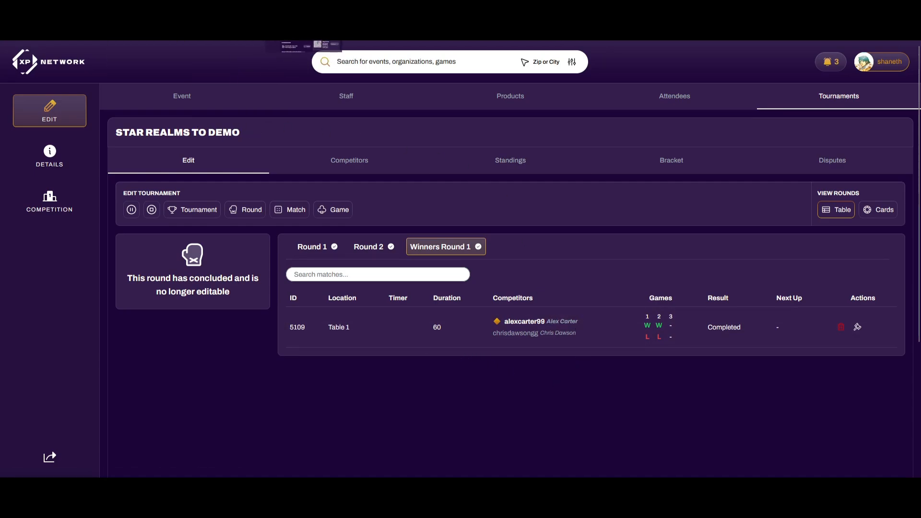
left_click(292, 9)
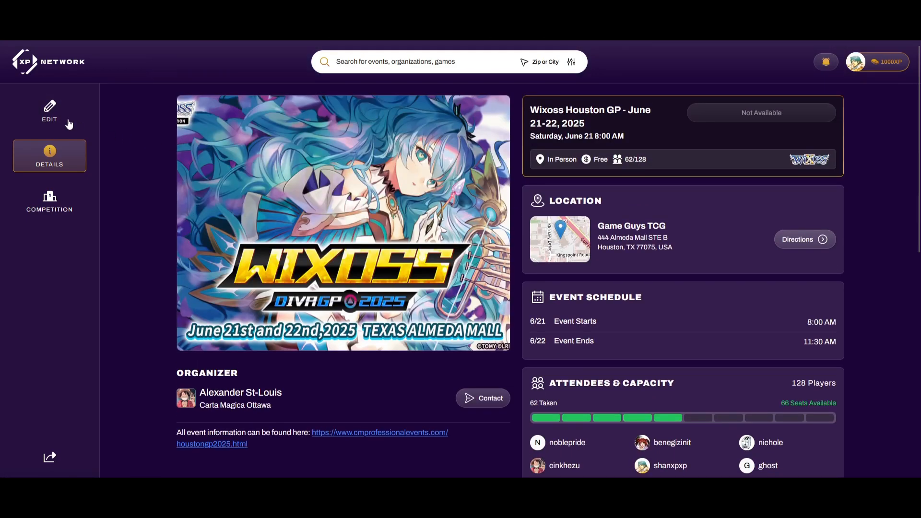
Step through the Wixoss Houston GP matches from Round 4 to the Winners Round 3 final
left_click(66, 124)
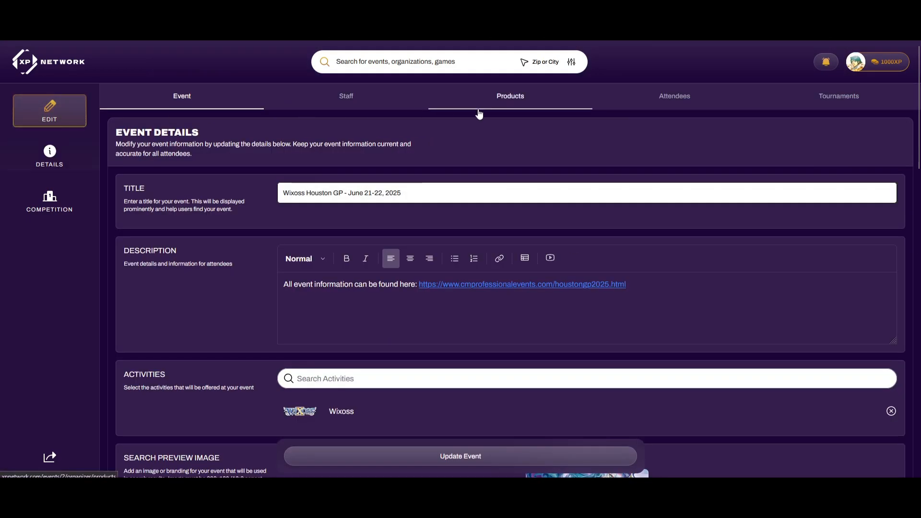
left_click(832, 101)
left_click(388, 191)
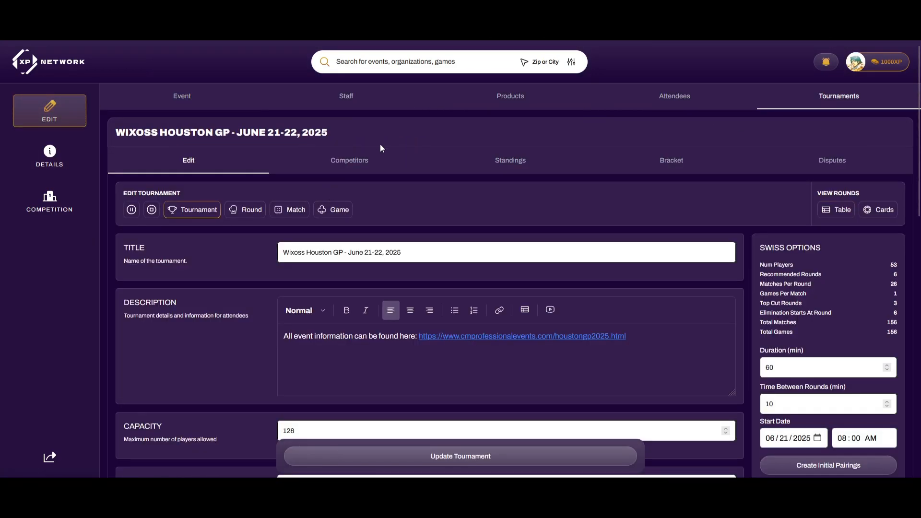
left_click(244, 210)
left_click(473, 247)
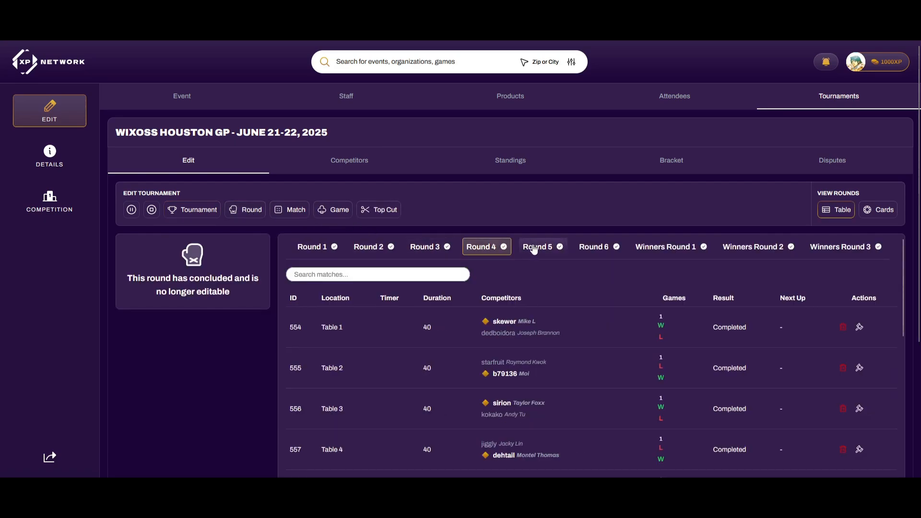
left_click(534, 246)
left_click(593, 247)
left_click(666, 248)
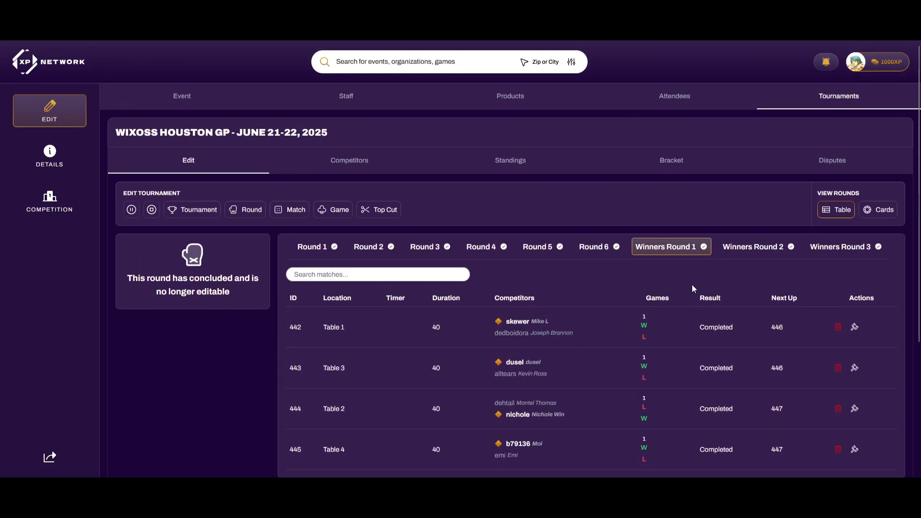
left_click(751, 250)
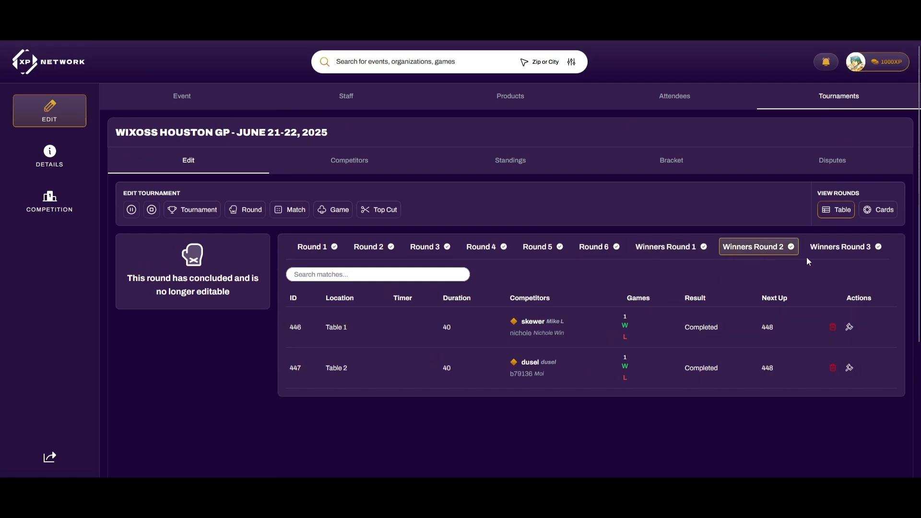
left_click(832, 248)
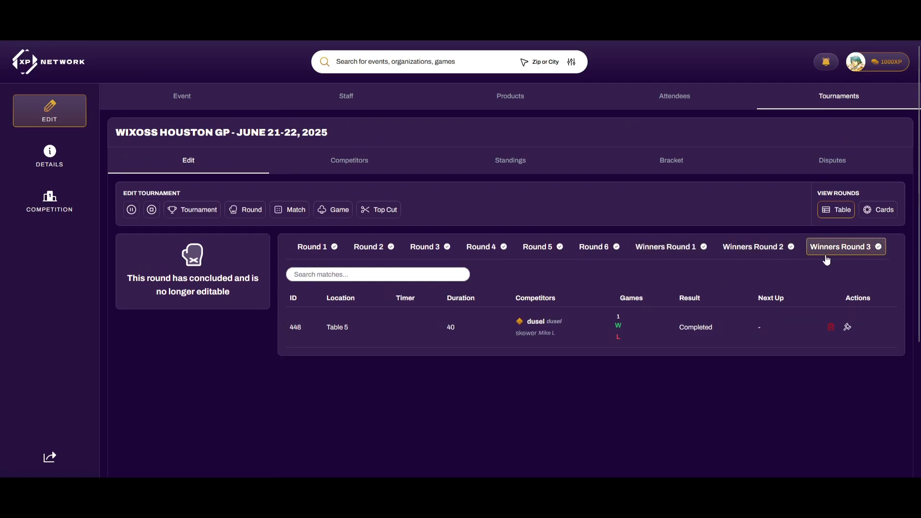
Pan across the elimination bracket from Winners Round 1 to the final
left_click(658, 167)
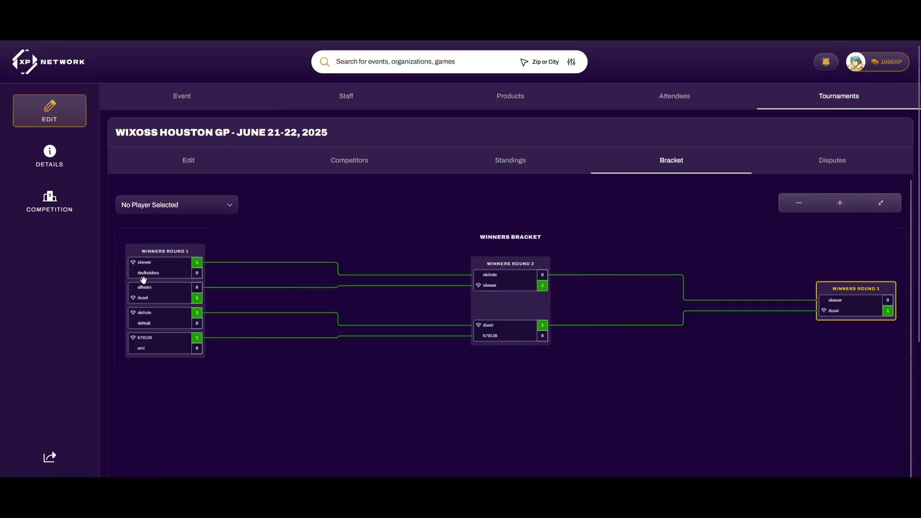
scroll(174, 301, "up", 5)
left_click_drag(211, 322, 339, 353)
scroll(553, 338, "down", 3)
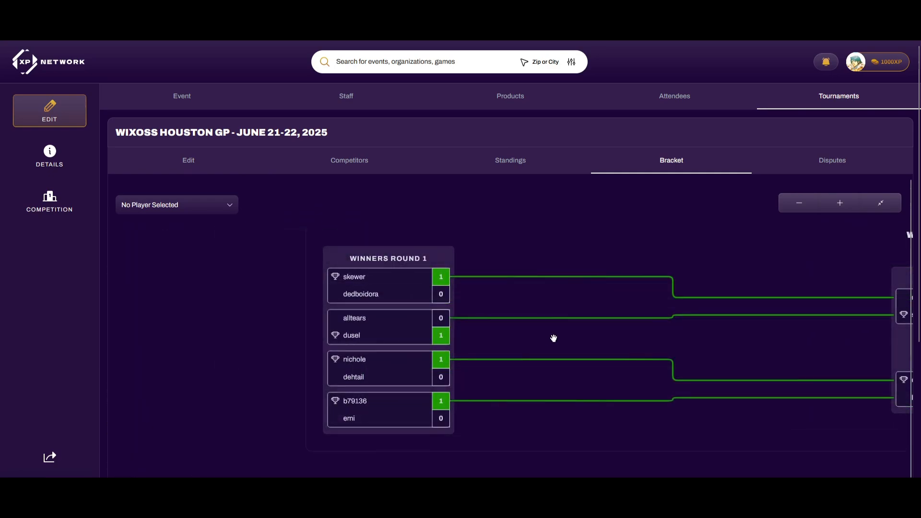
left_click_drag(553, 339, 400, 312)
left_click_drag(639, 328, 502, 325)
left_click_drag(687, 324, 349, 319)
left_click_drag(618, 324, 533, 326)
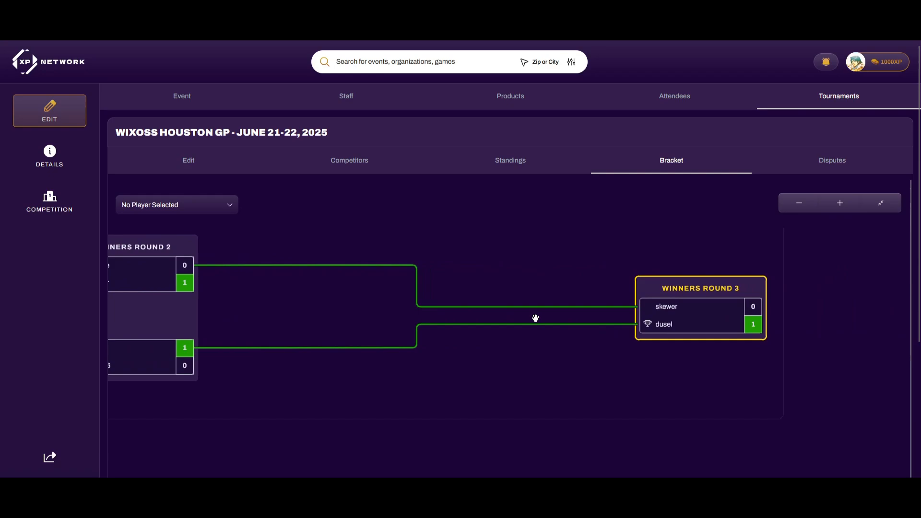
scroll(535, 318, "down", 5)
left_click_drag(331, 291, 392, 291)
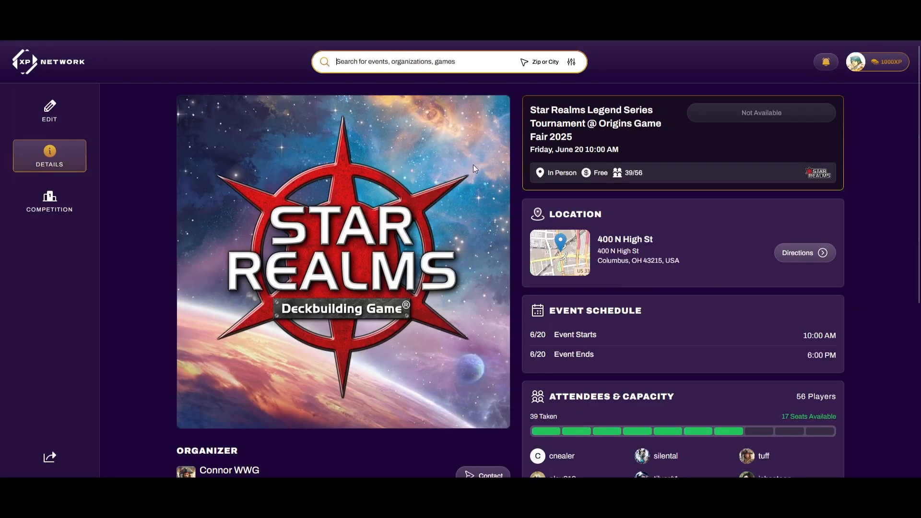
scroll(632, 297, "down", 1)
scroll(638, 299, "down", 5)
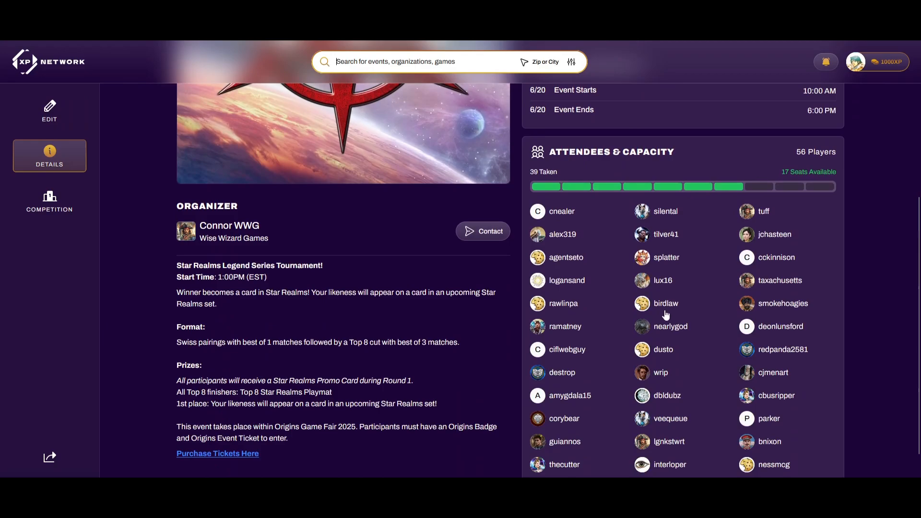
scroll(665, 321, "up", 6)
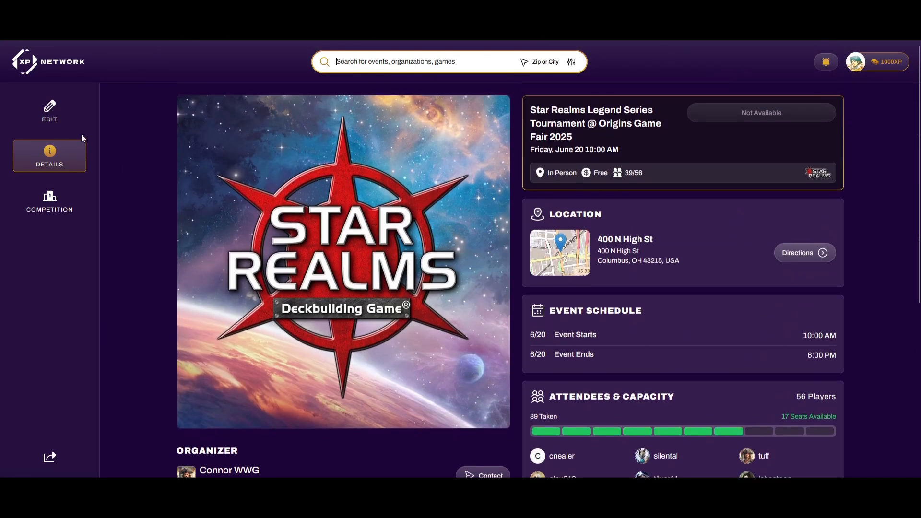
left_click(49, 110)
left_click(796, 96)
left_click(437, 194)
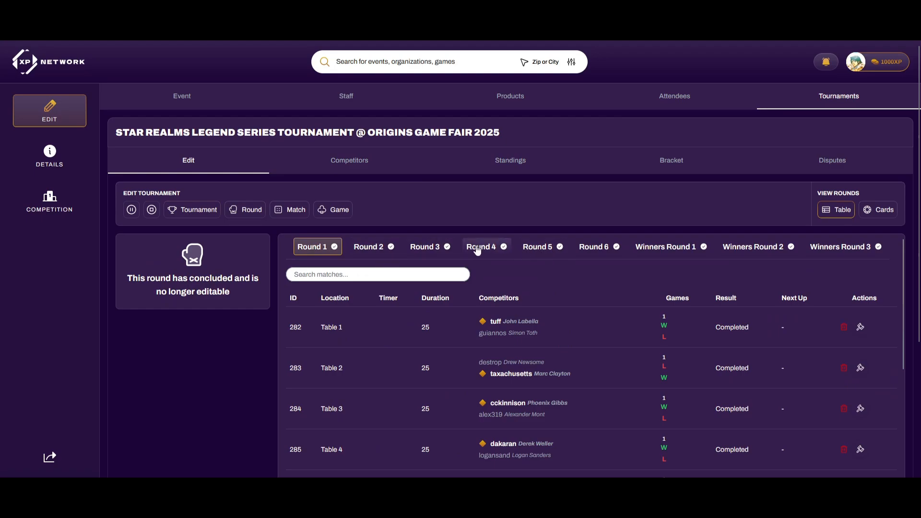
left_click(495, 249)
left_click(551, 250)
left_click(603, 248)
left_click(658, 252)
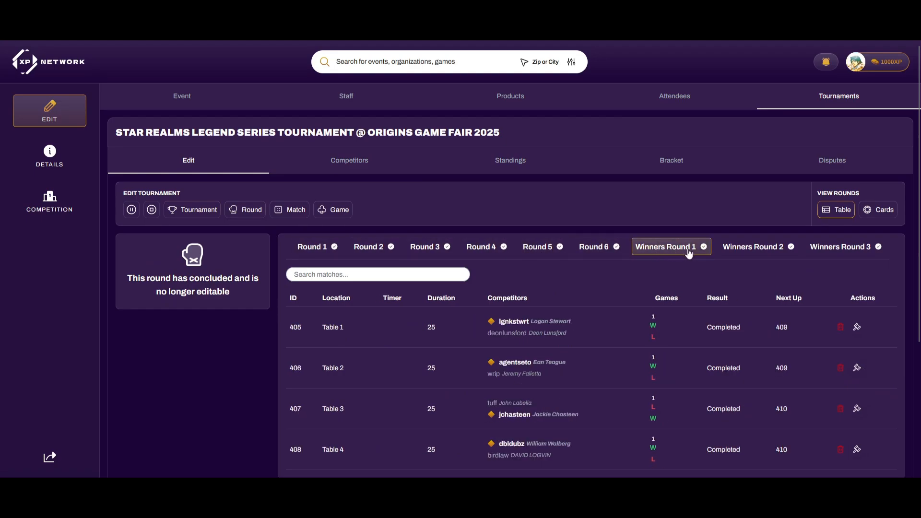
left_click(758, 253)
left_click(831, 255)
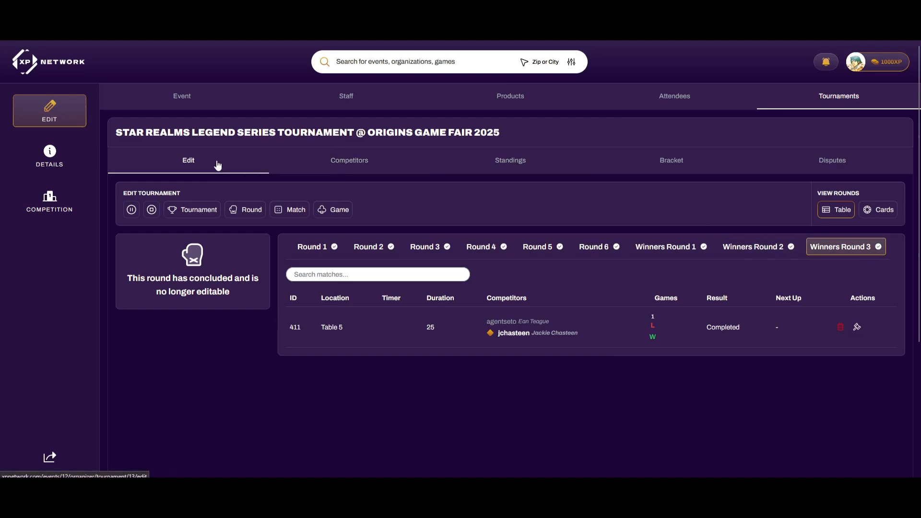
left_click(670, 166)
scroll(314, 312, "up", 3)
left_click_drag(456, 327, 255, 318)
scroll(584, 315, "down", 5)
left_click_drag(583, 314, 556, 322)
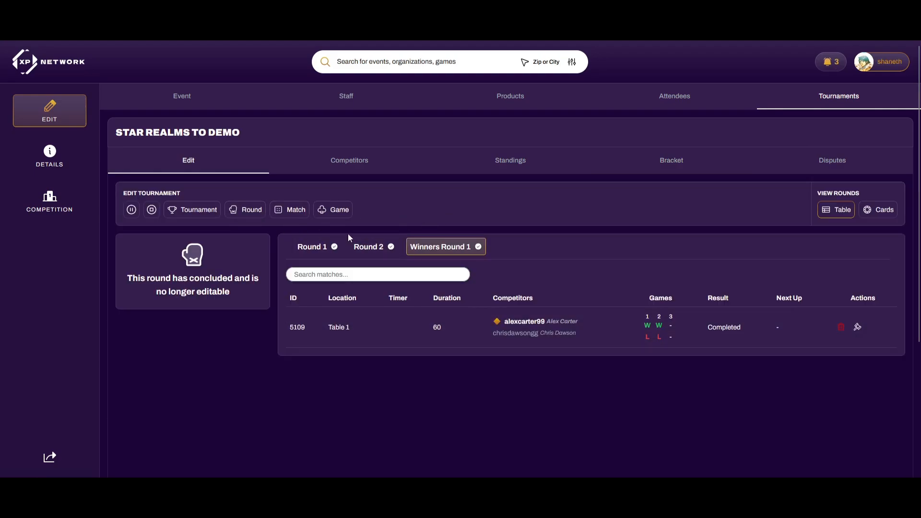
End the Star Realms TO Demo tournament and check the player's Tournament completed notification
left_click(151, 210)
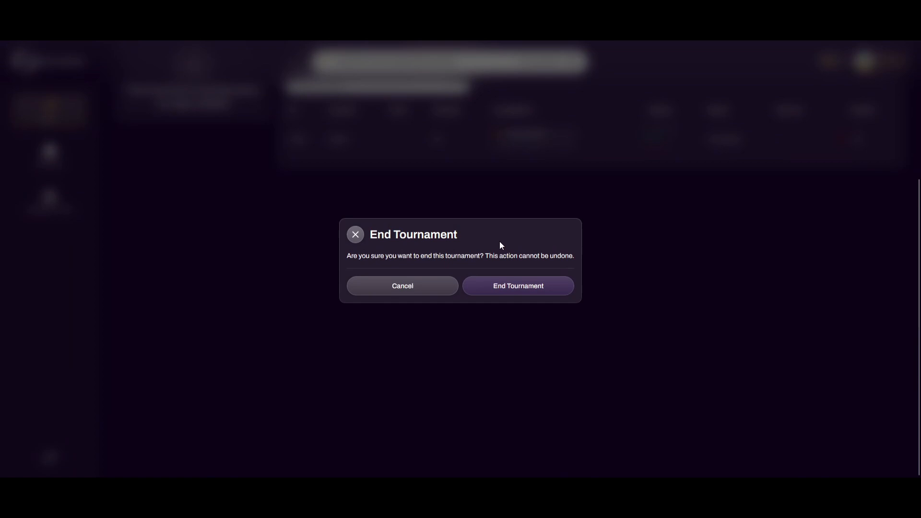
left_click(514, 286)
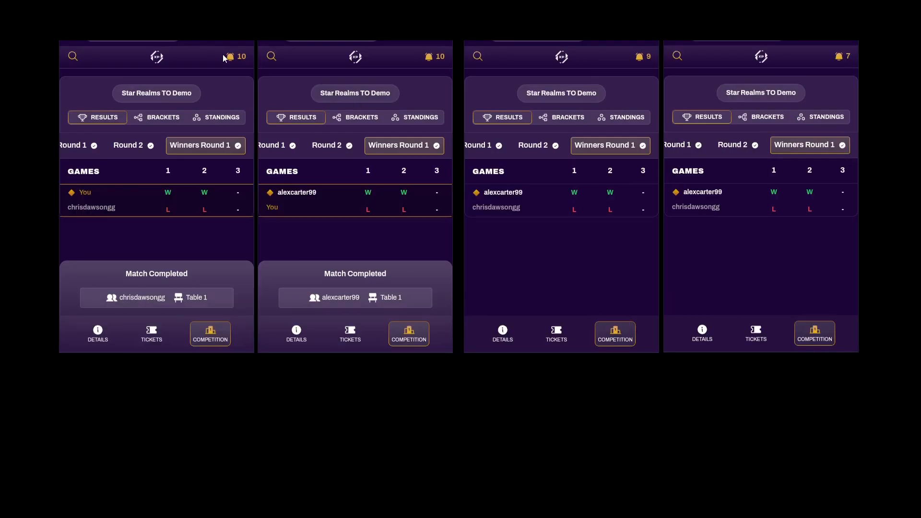
left_click(227, 57)
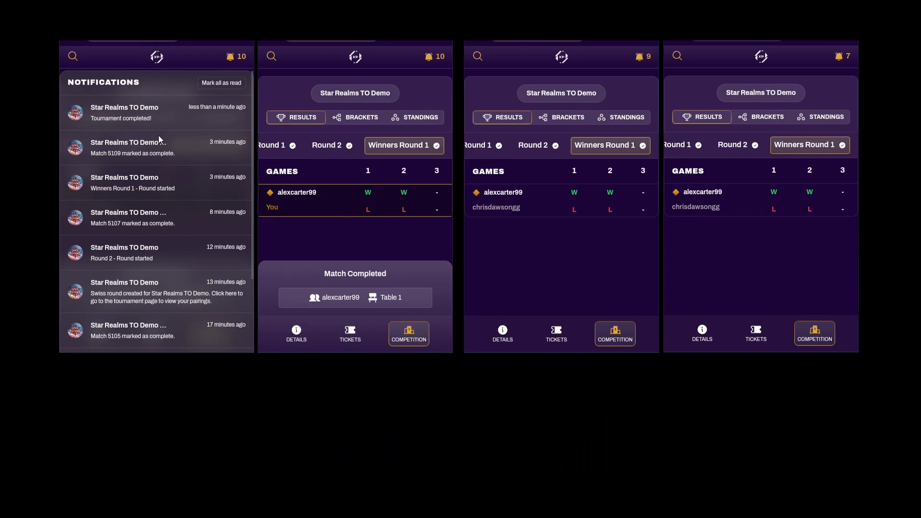
scroll(173, 191, "down", 3)
scroll(176, 158, "up", 3)
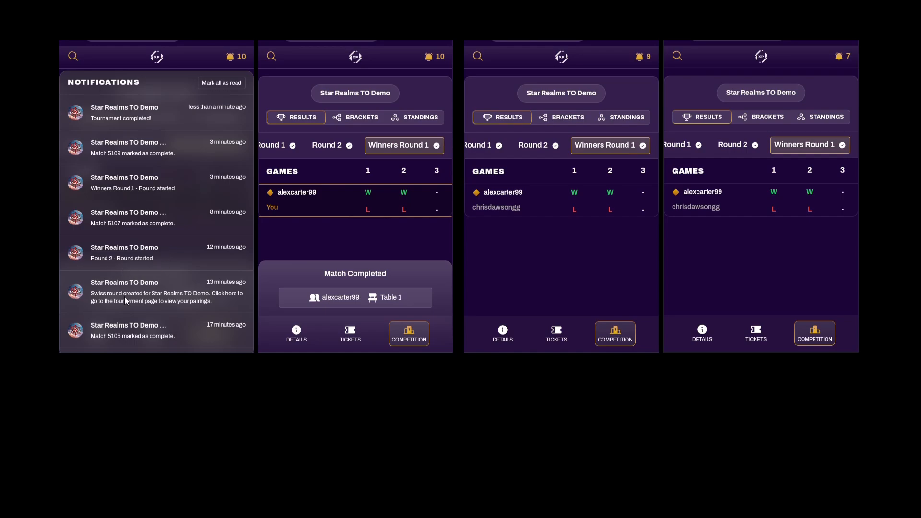
scroll(160, 240, "down", 2)
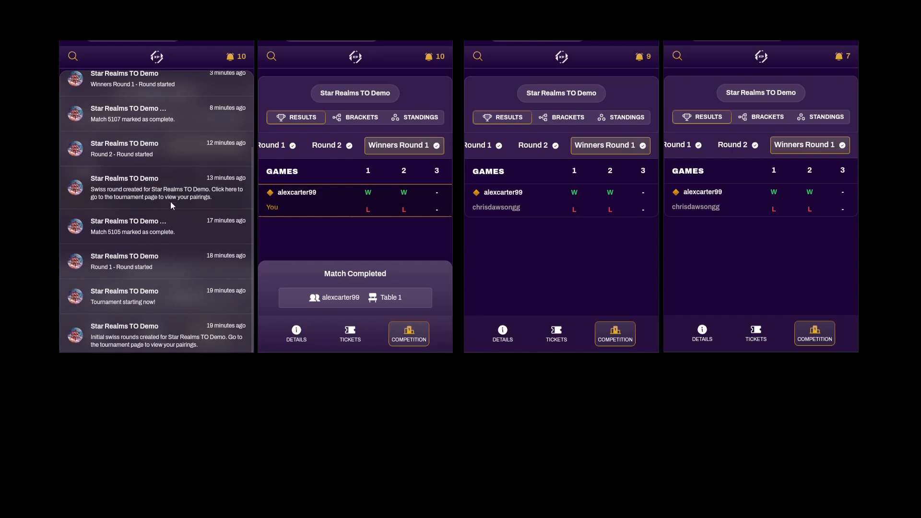
scroll(154, 166, "up", 2)
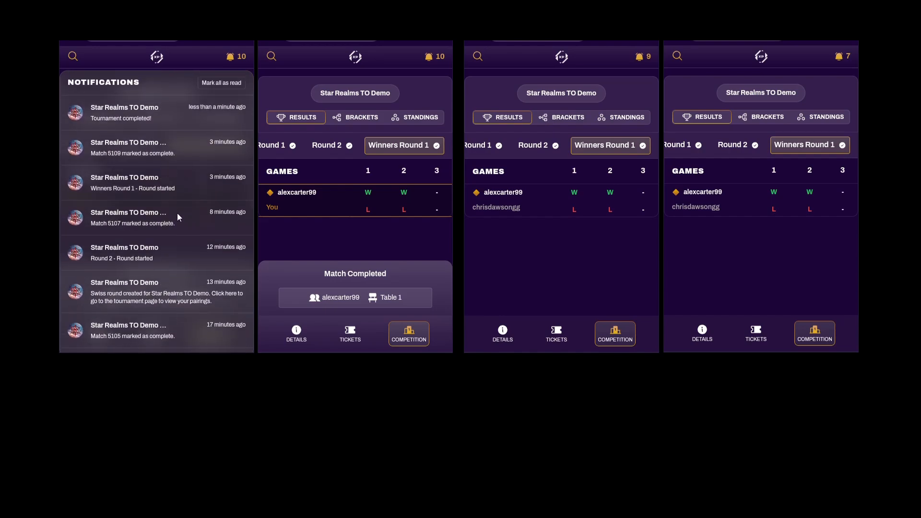
left_click(233, 57)
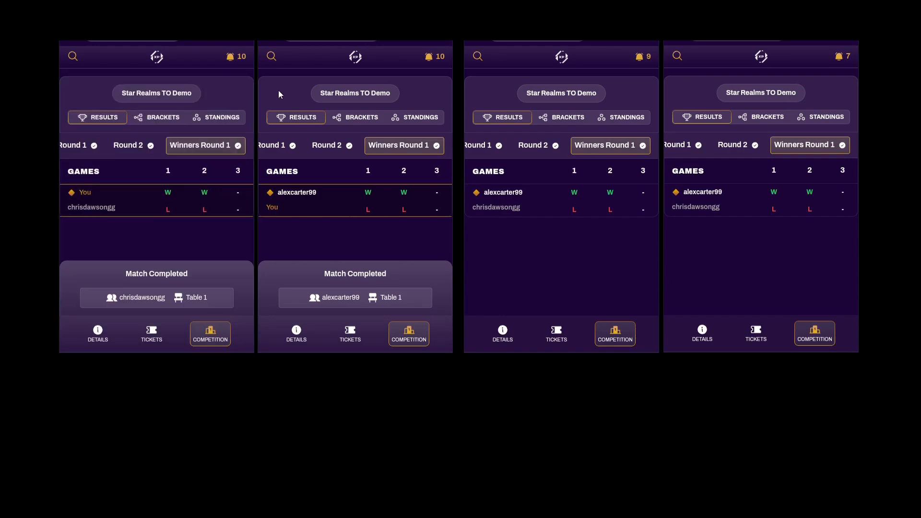